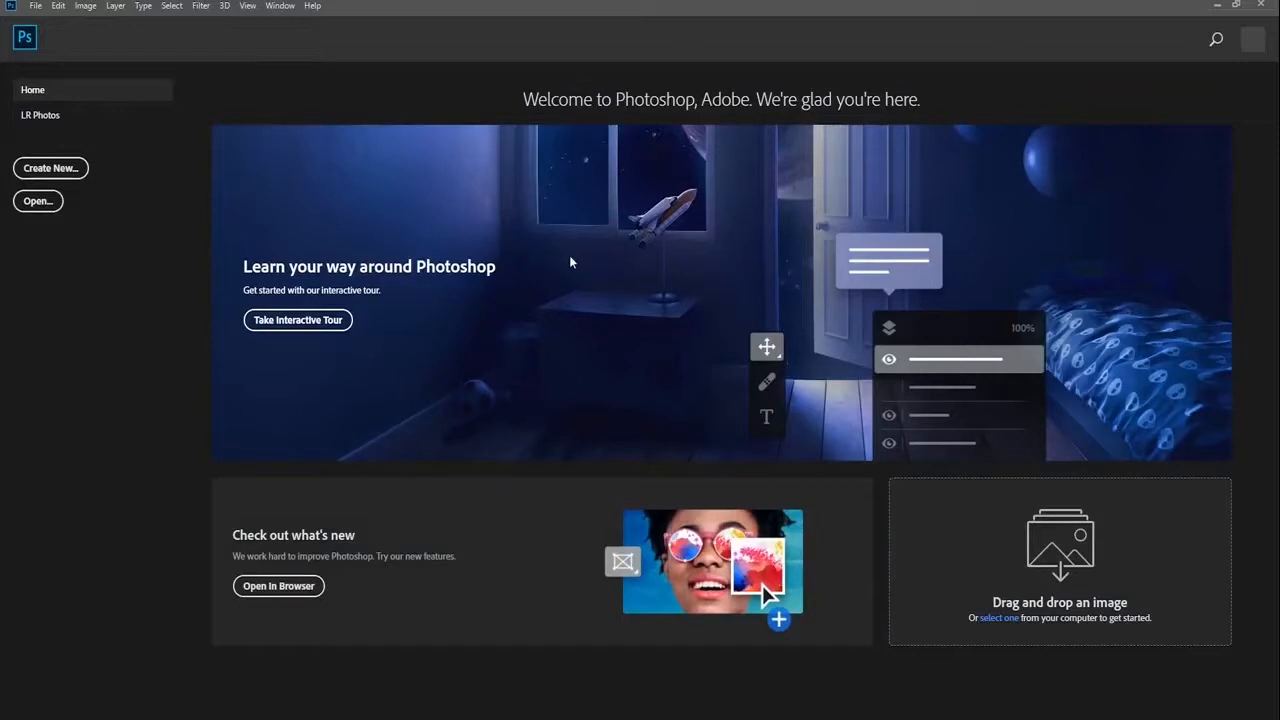
Start a new document 1920 pixels wide and 1080 pixels high at a resolution of 150 pixels/inch
left_click(50, 168)
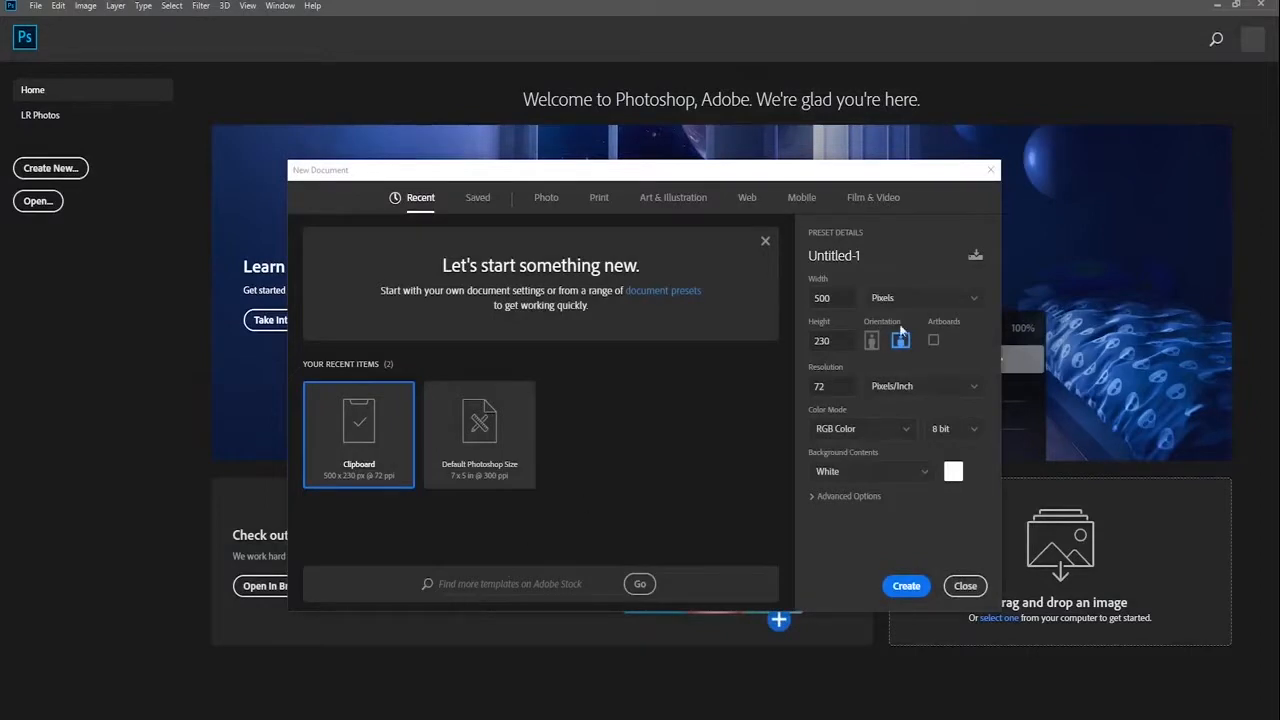
left_click(886, 298)
left_click(886, 298)
left_click_drag(836, 298, 748, 299)
type("1920")
left_click_drag(814, 344, 729, 338)
type("1080")
key("Tab")
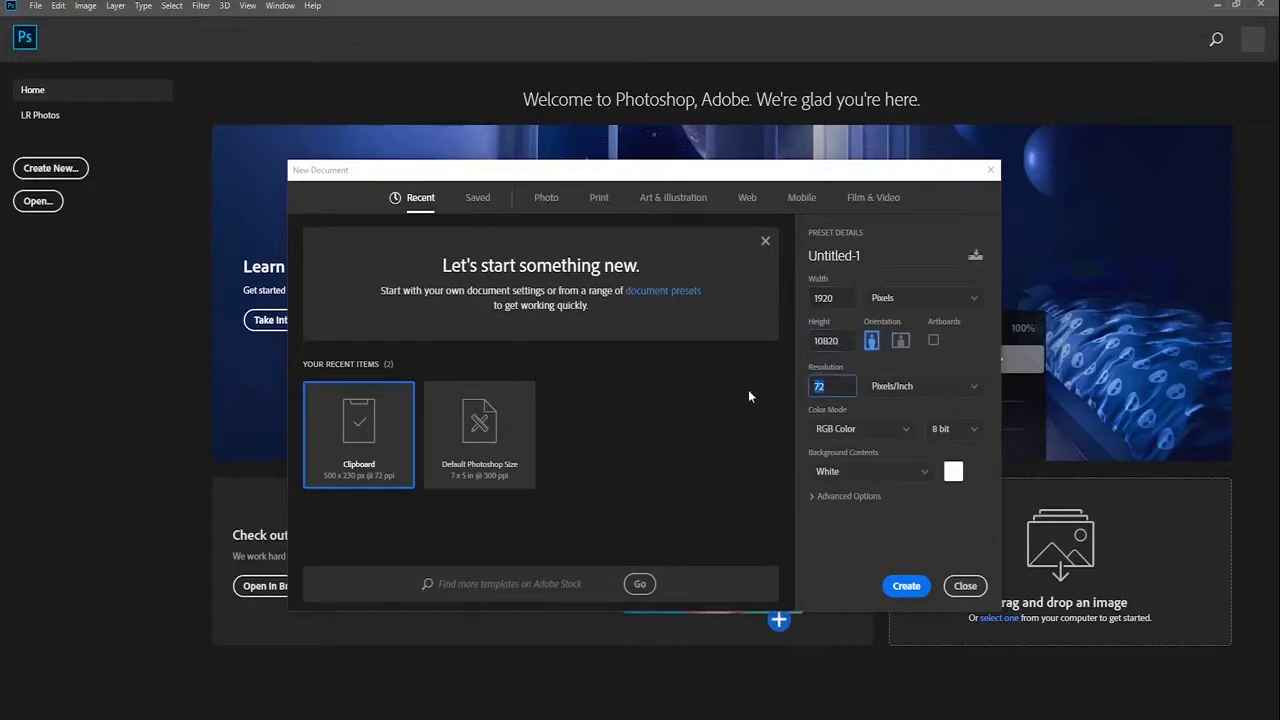
type("150")
key("shift+Tab")
type("1080")
Set the new document's background colour to 7a7a7a and create the document
left_click(954, 472)
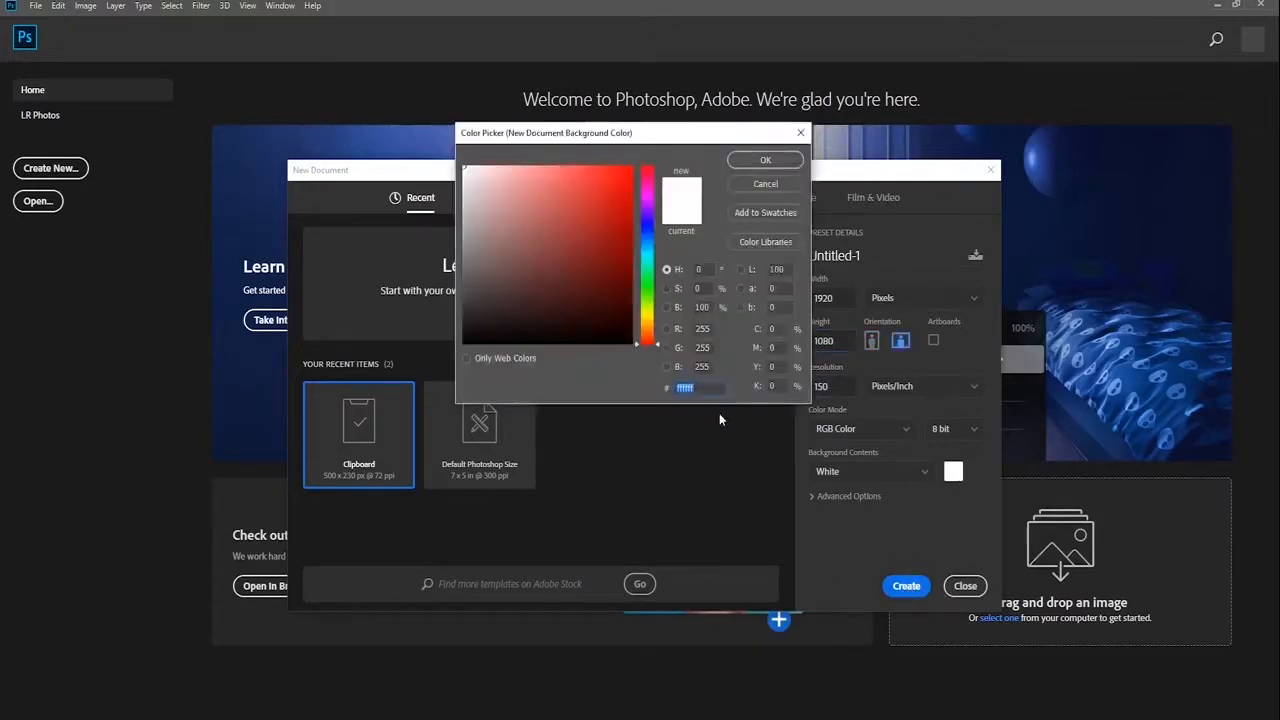
type("7a7a7a")
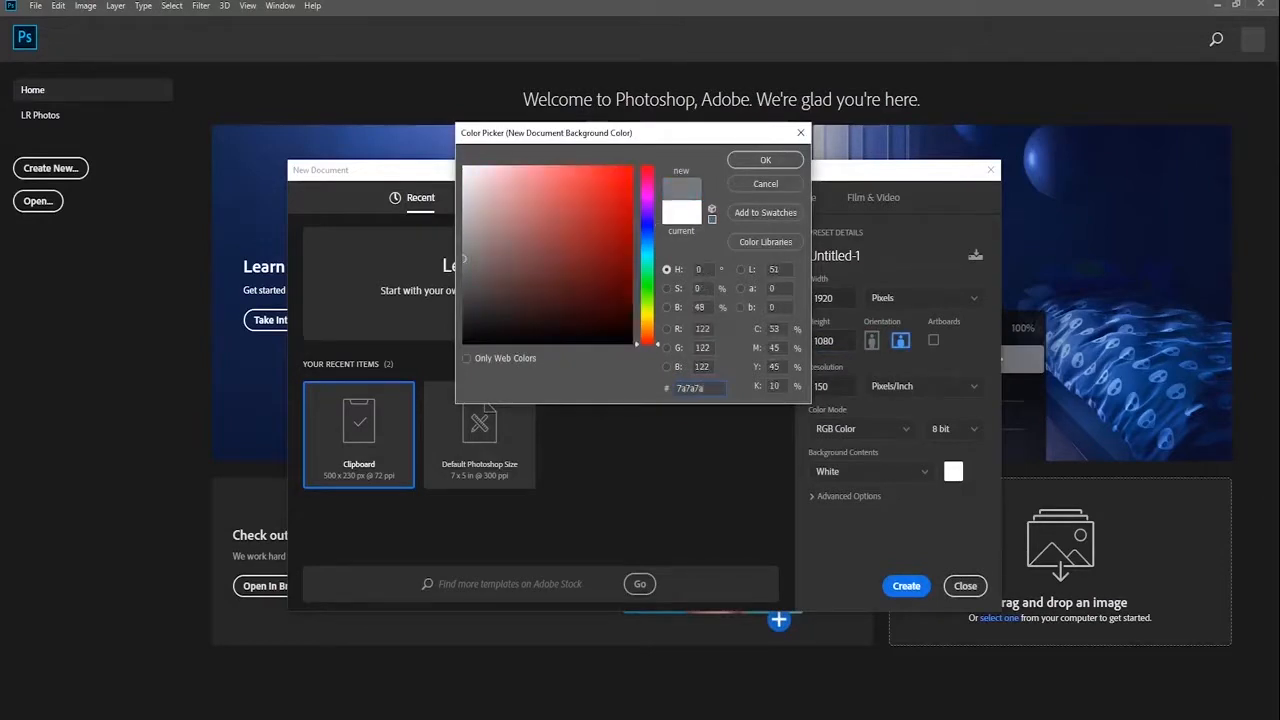
left_click(765, 161)
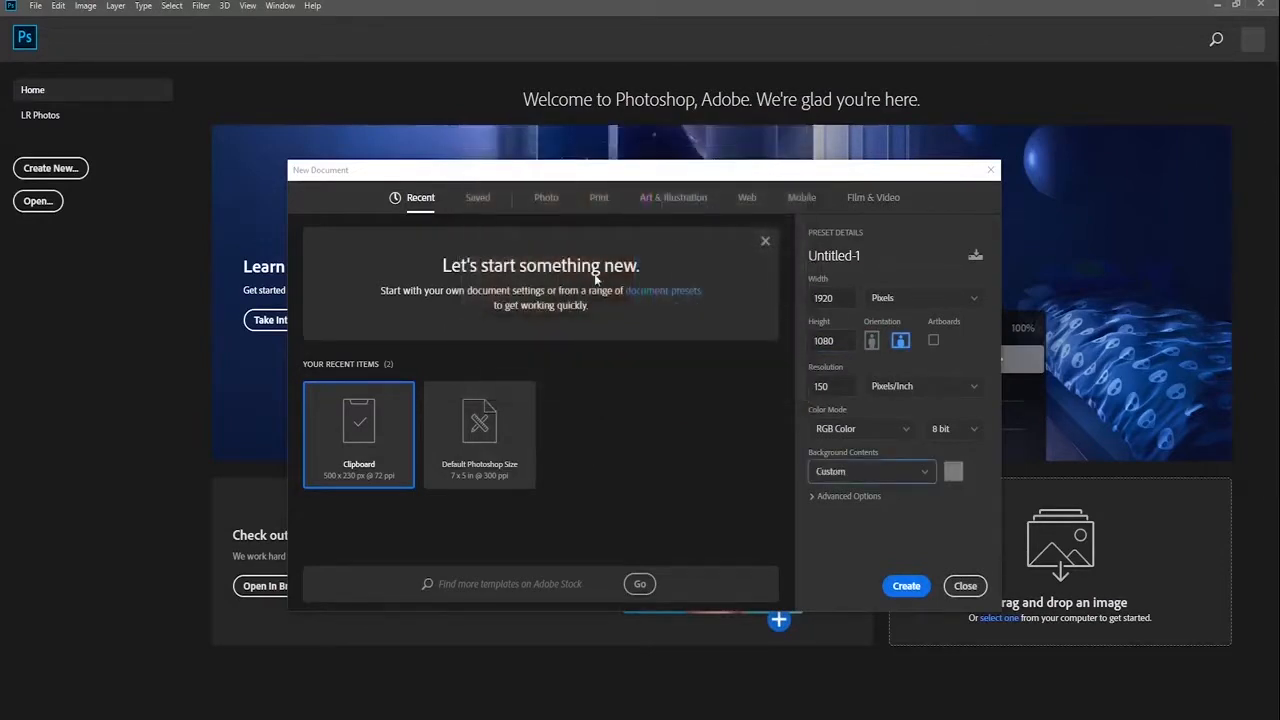
left_click(906, 587)
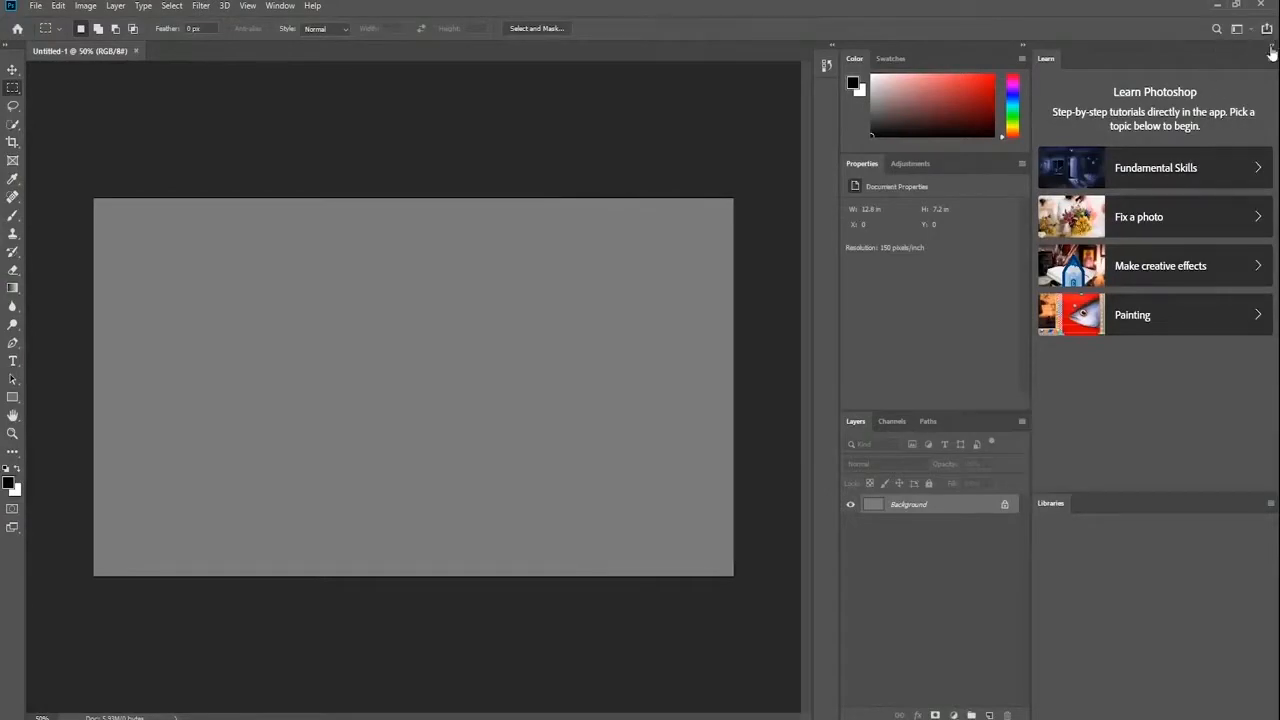
Unlock the background layer and add a new layer named Ground above it
left_click(1268, 45)
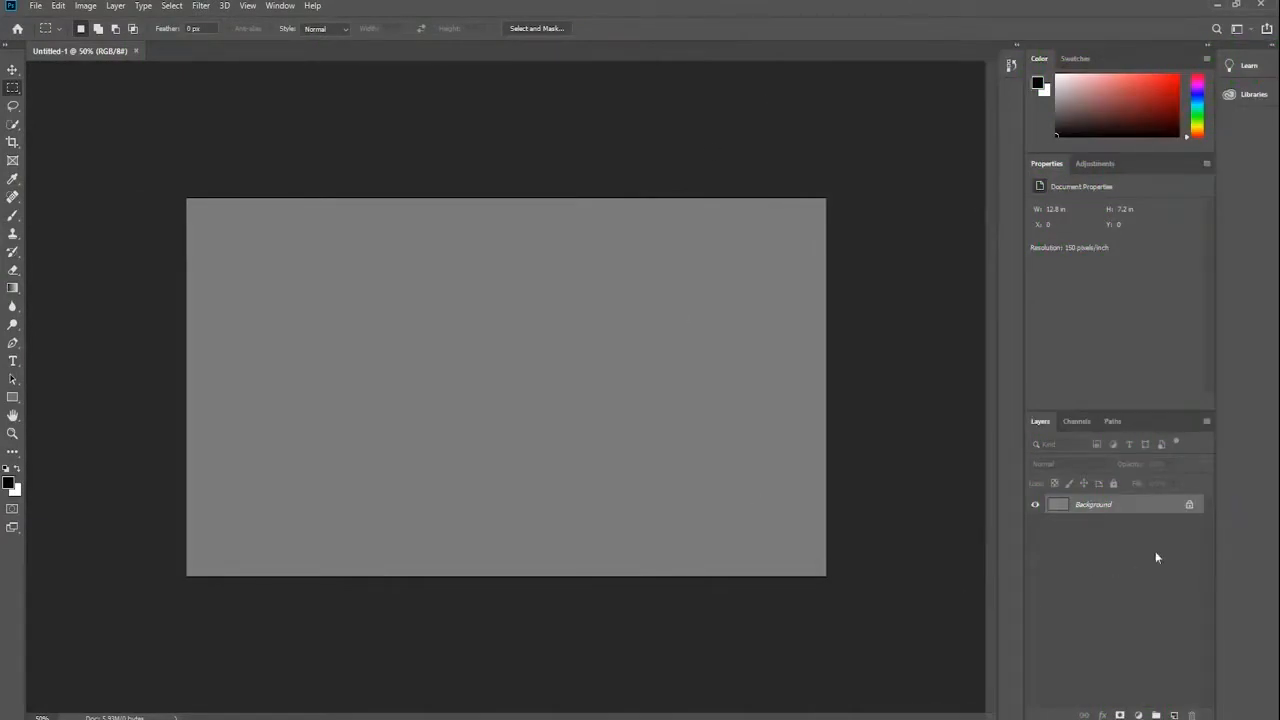
left_click(1189, 507)
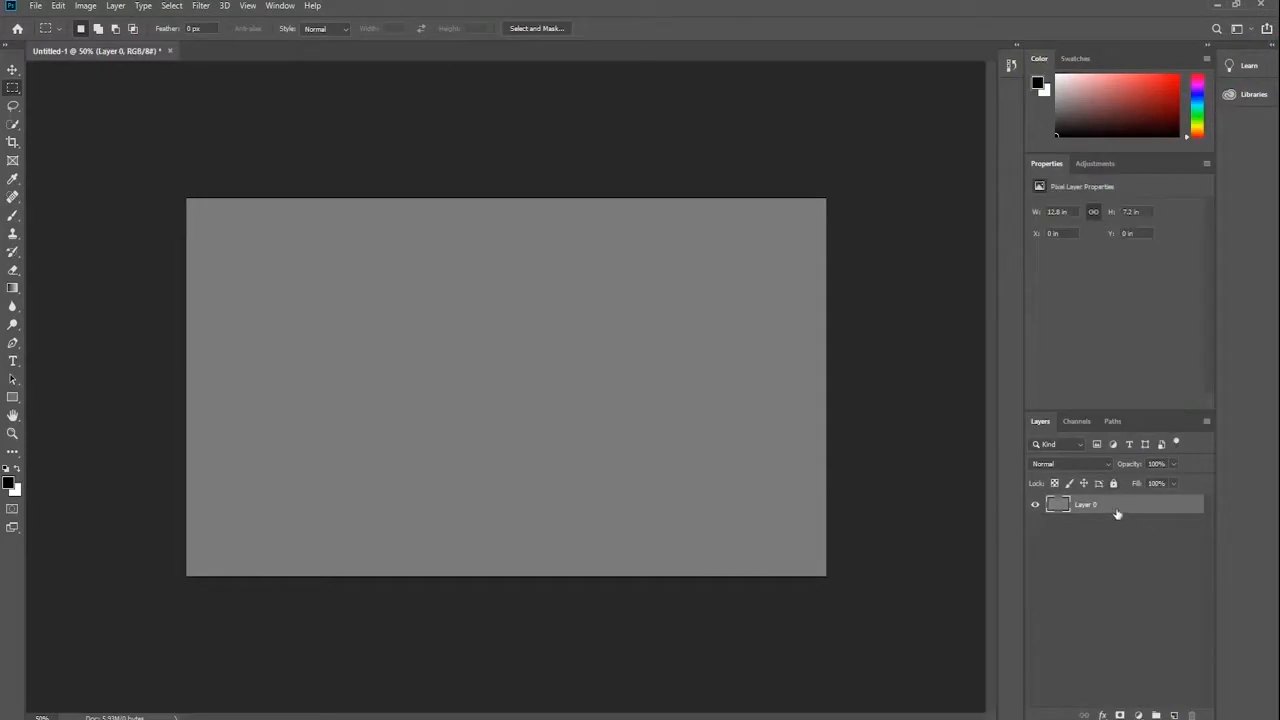
left_click(1175, 715)
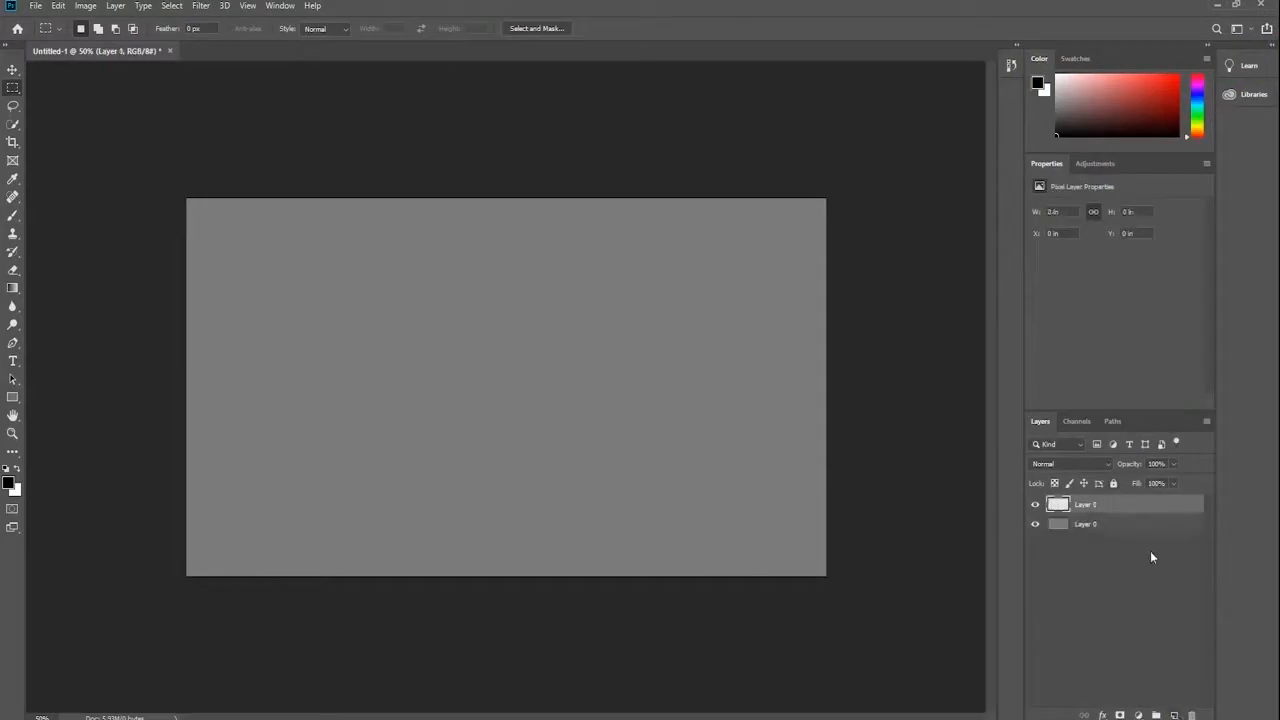
double_click(1086, 504)
type("Ground")
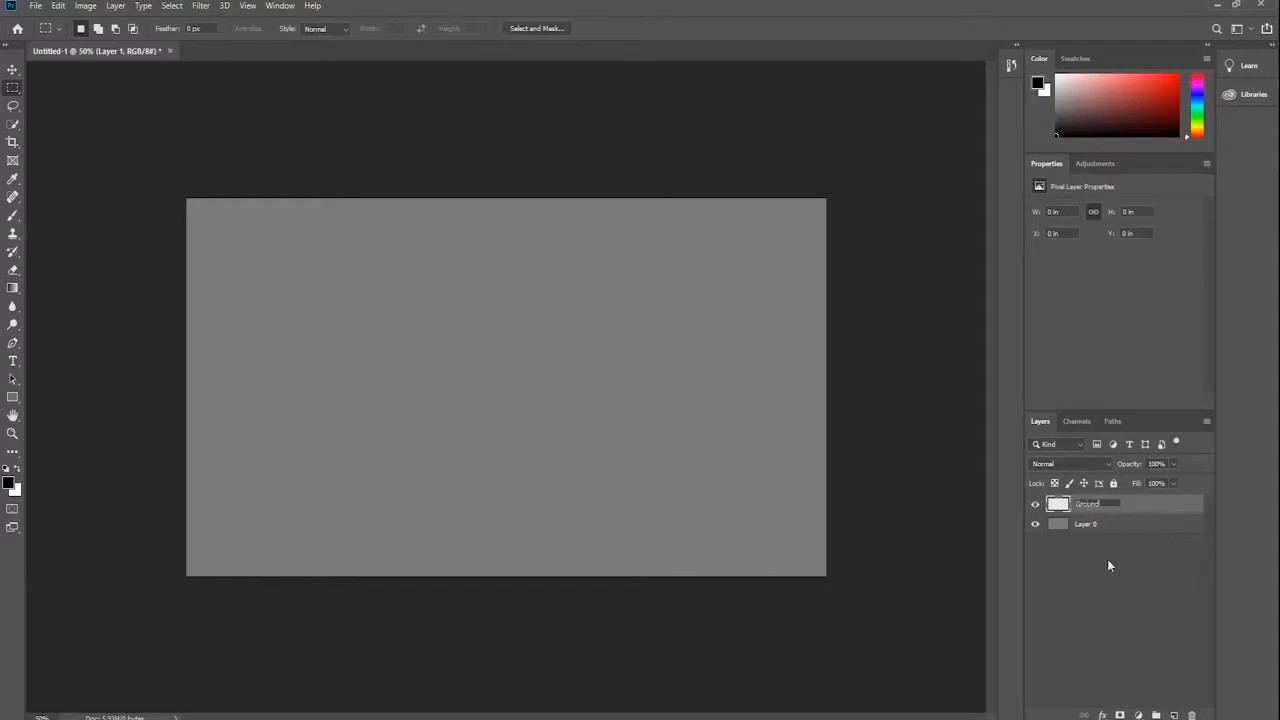
key("Return")
Draw a closed Pen path with a gently wavy upper edge across the lower canvas, extending past its sides and bottom
left_click(12, 343)
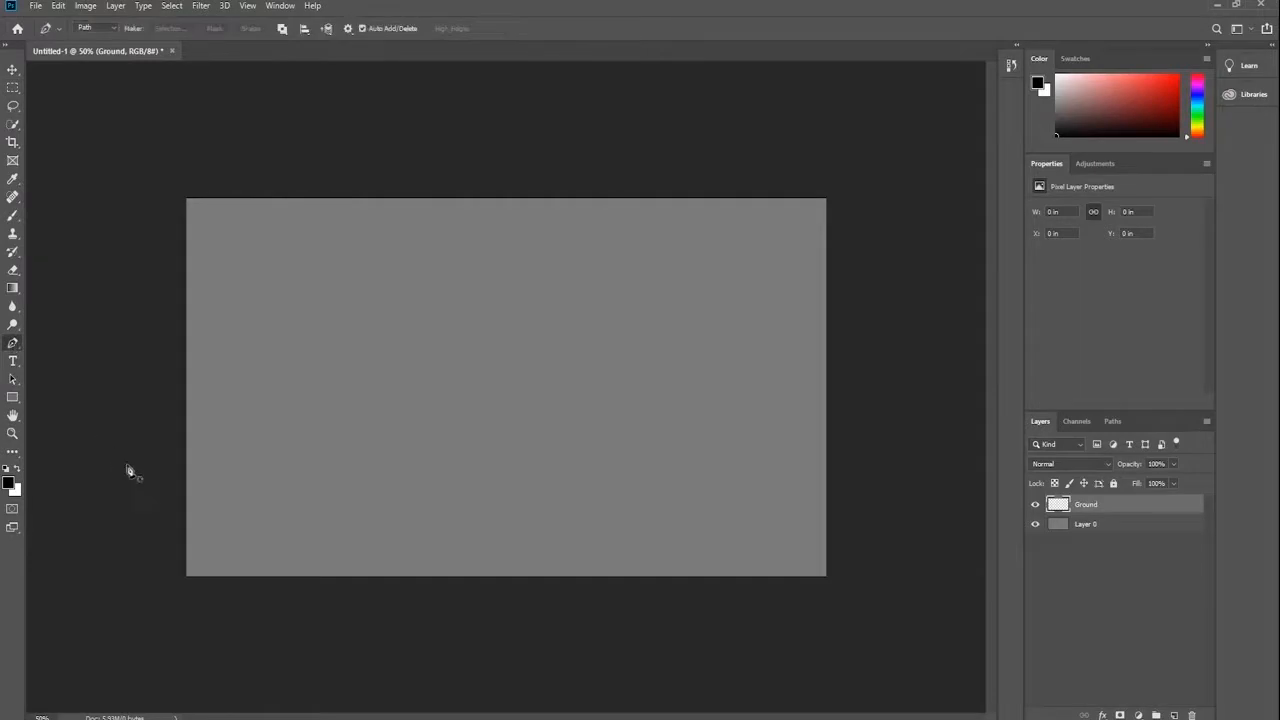
left_click(172, 507)
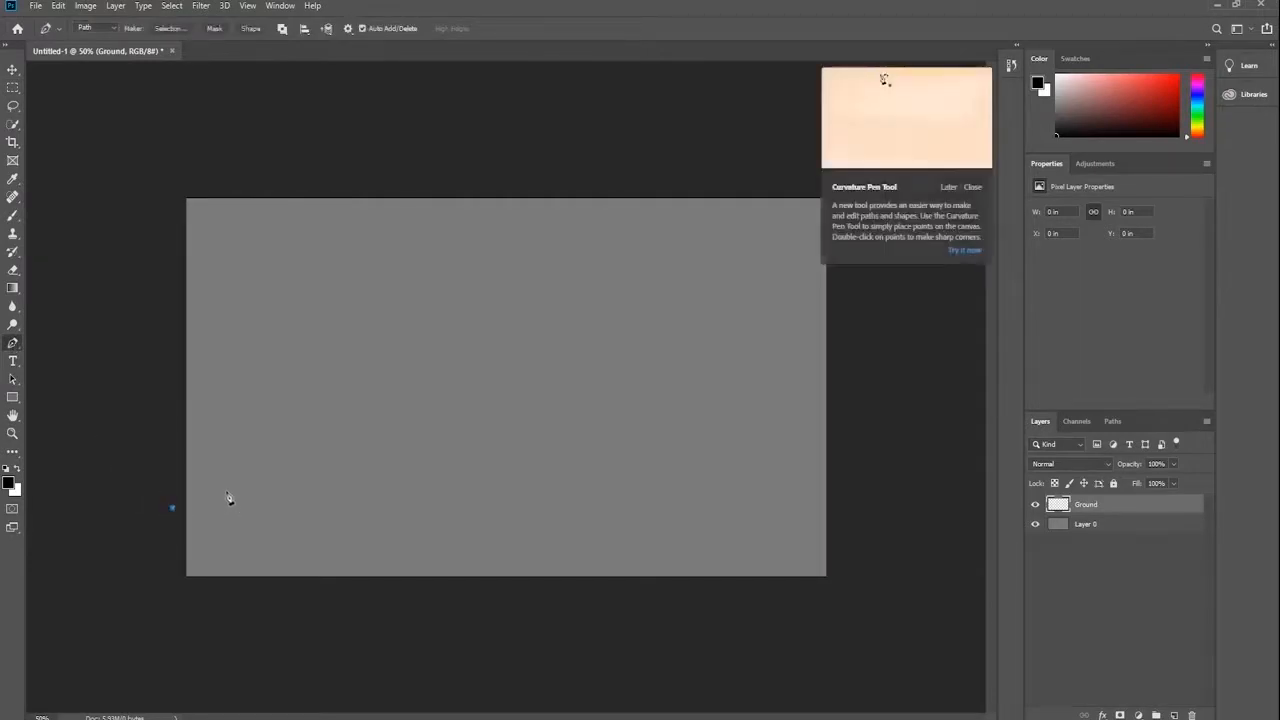
left_click_drag(229, 490, 260, 506)
left_click(281, 518)
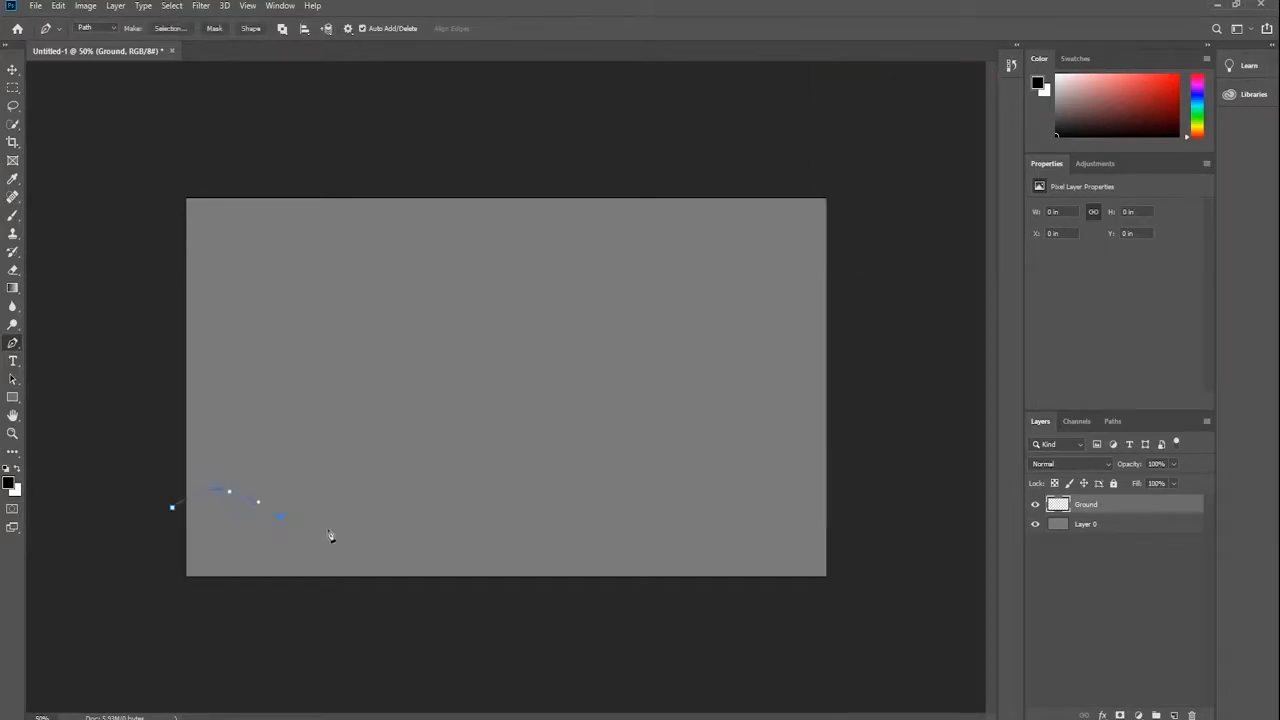
left_click(332, 511)
left_click(381, 507)
left_click_drag(391, 510, 465, 521)
left_click_drag(618, 500, 638, 505)
left_click_drag(718, 518, 718, 516)
left_click(788, 509)
left_click(859, 516)
left_click(876, 634)
left_click(134, 617)
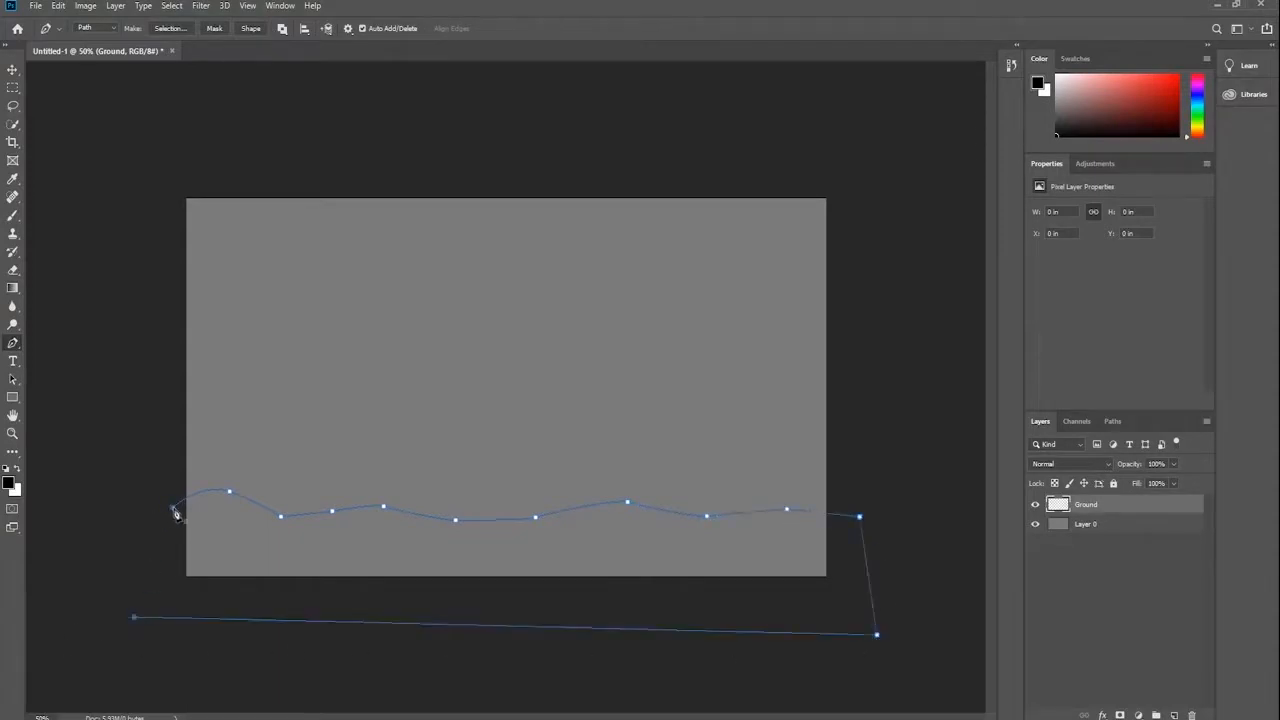
left_click(171, 508)
Fill the wavy ground path with black on the Ground layer and dismiss the path
right_click(384, 541)
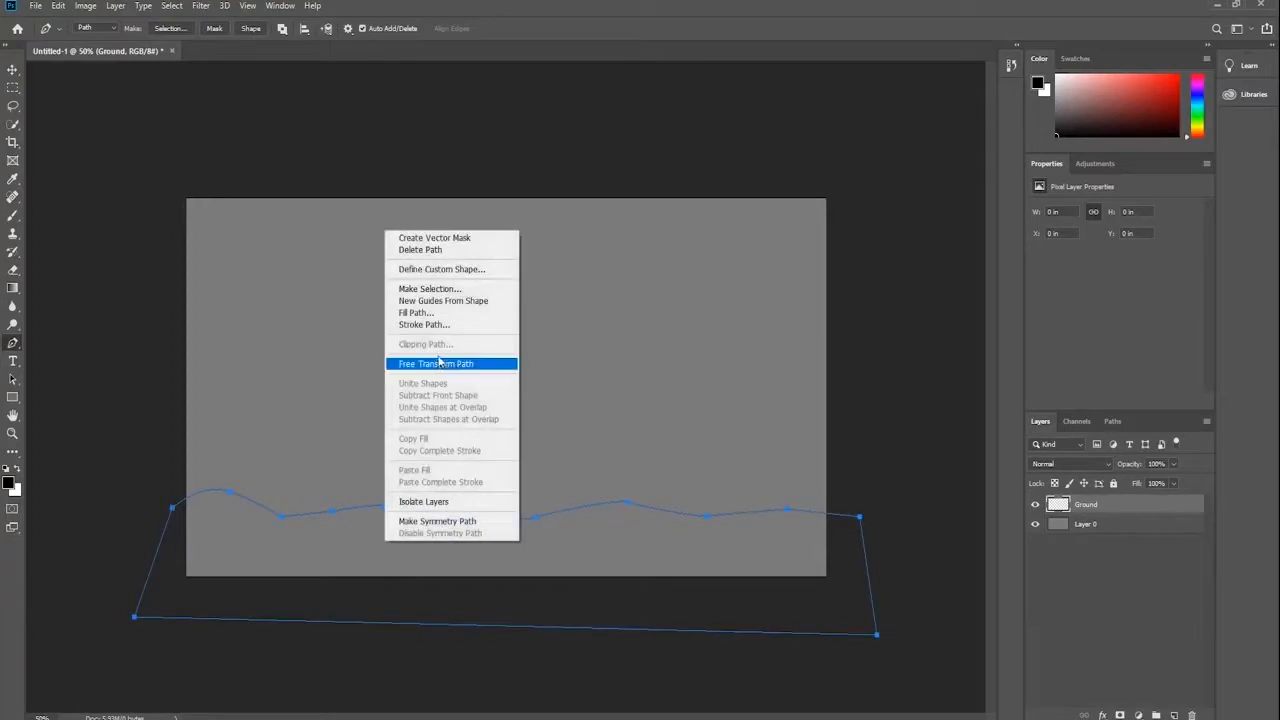
left_click(416, 312)
left_click(662, 186)
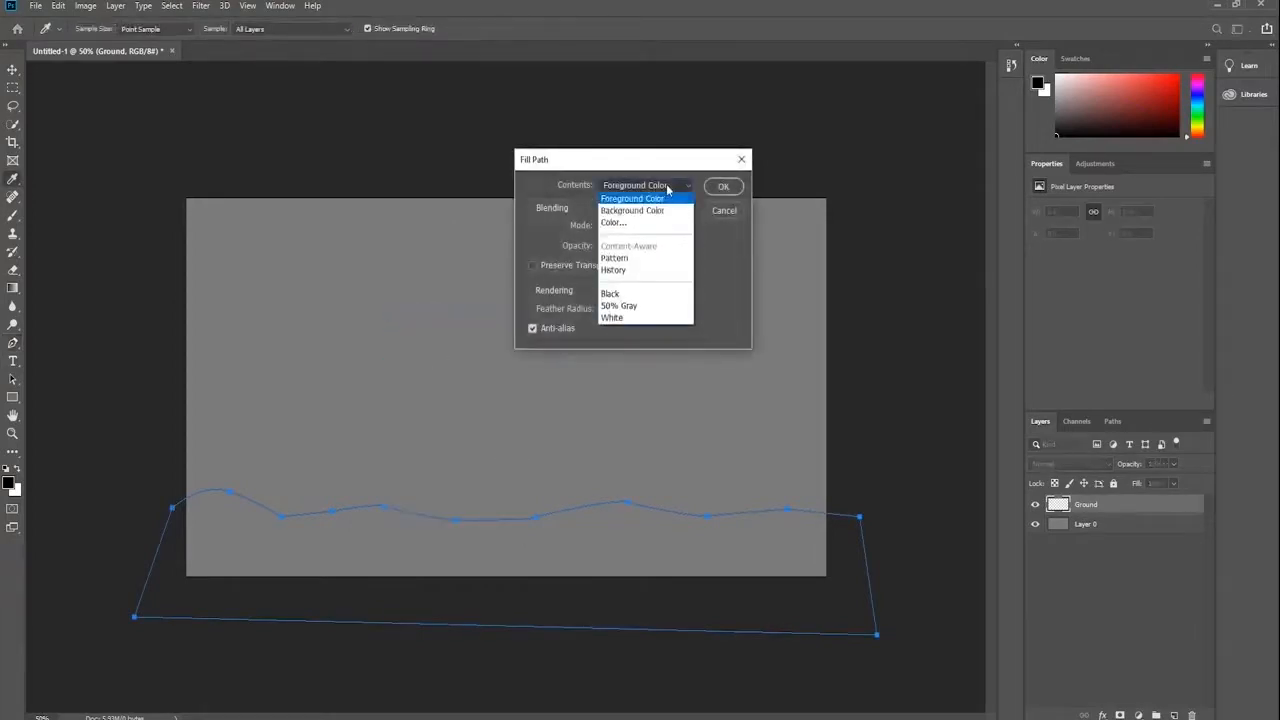
left_click(612, 295)
left_click(724, 189)
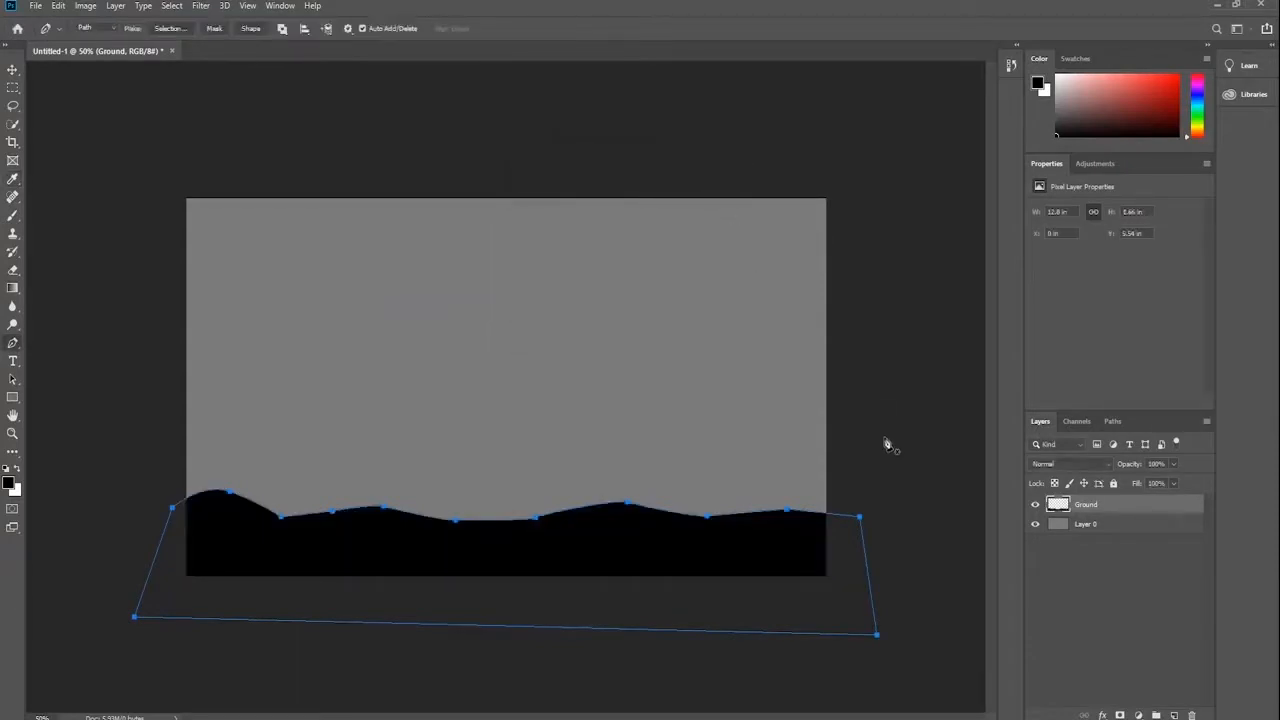
key("Return")
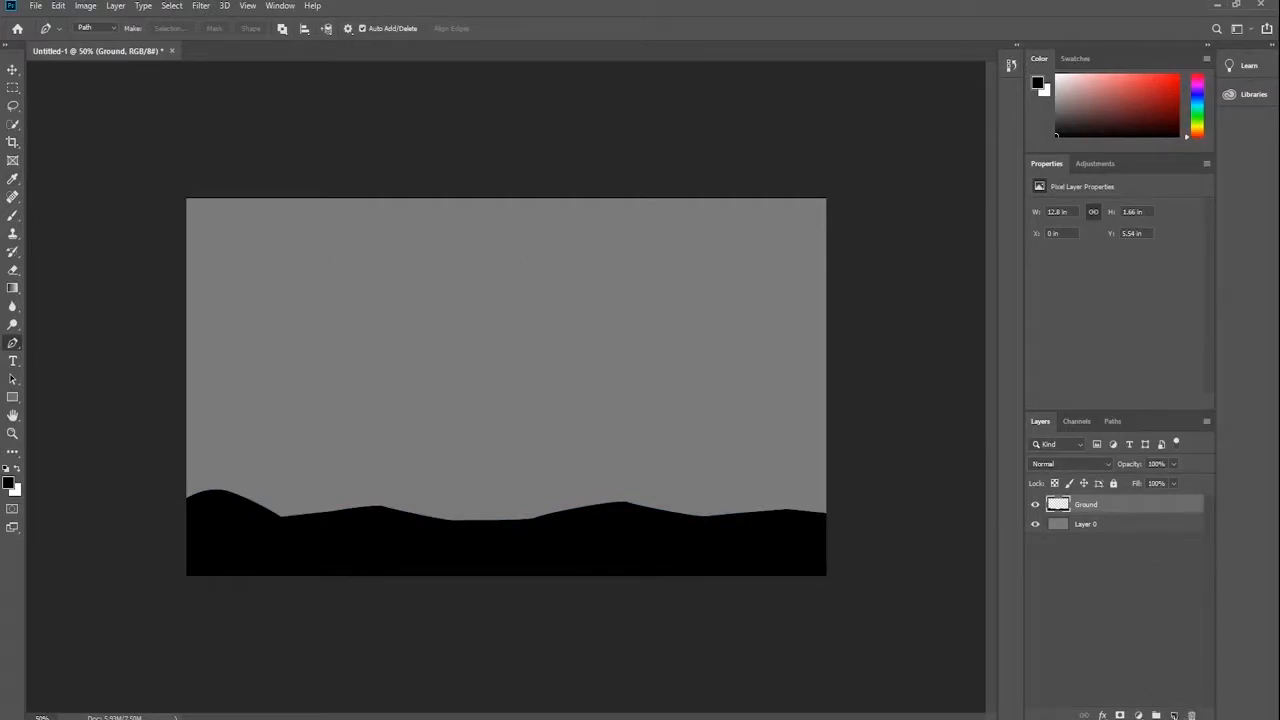
Add a new layer named Tree above the Ground layer
left_click(1174, 715)
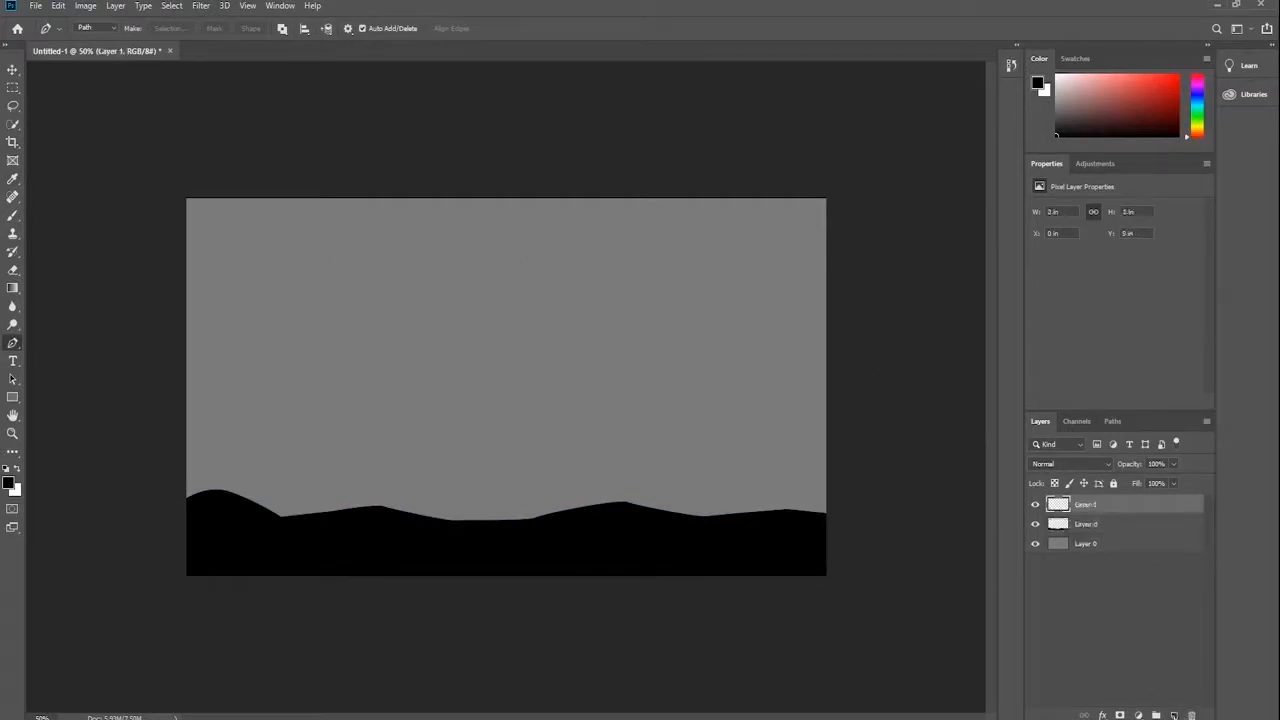
double_click(1086, 504)
type("Tree")
key("Return")
Draw a Pen path for a large trunk at the canvas's left edge, its side flaring into a long root and its base crossing the ground
left_click(271, 170)
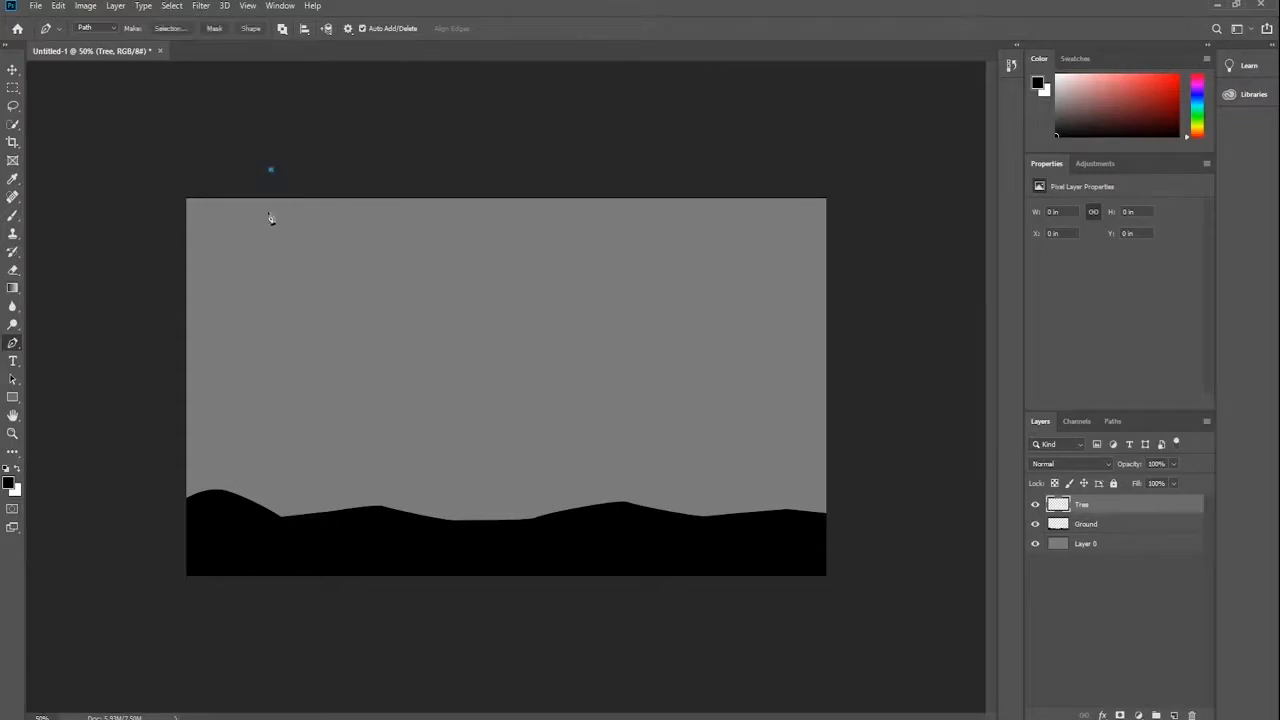
left_click(275, 323)
left_click(285, 423)
left_click(346, 497)
left_click(417, 503)
left_click(457, 508)
left_click_drag(511, 526, 533, 545)
left_click(511, 557)
left_click(151, 540)
left_click(158, 161)
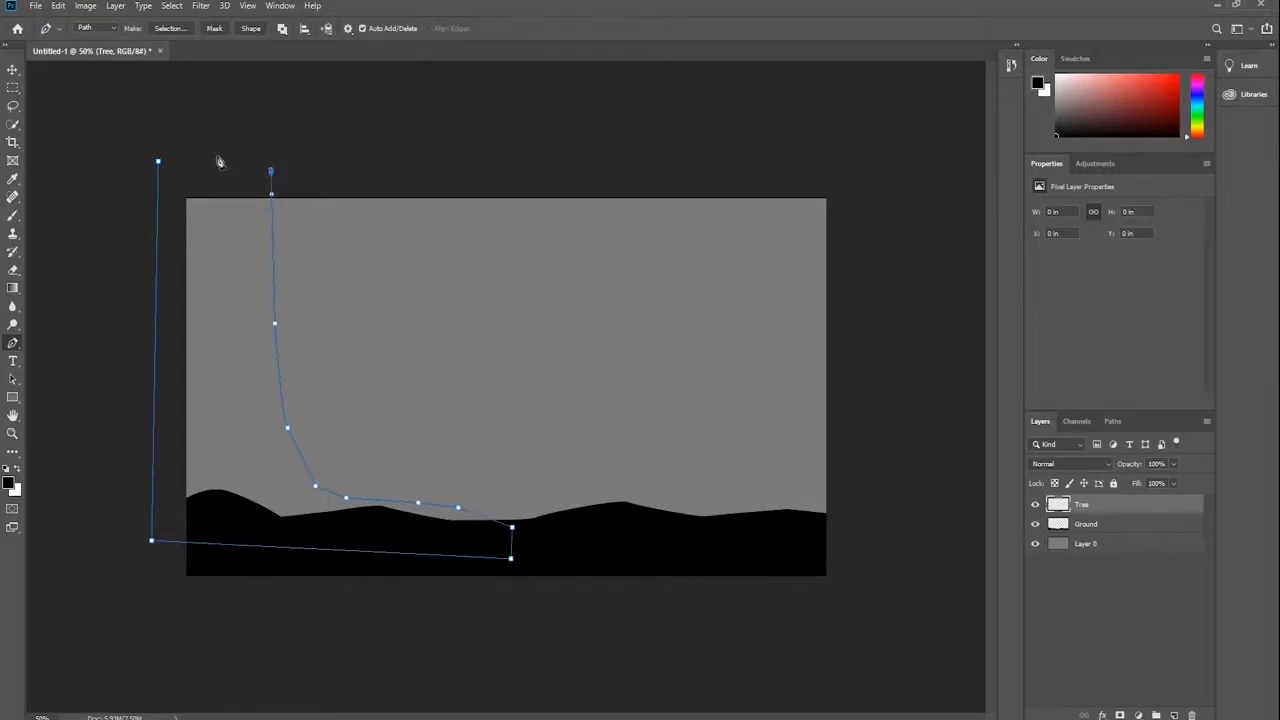
left_click(270, 171)
key("ctrl+z")
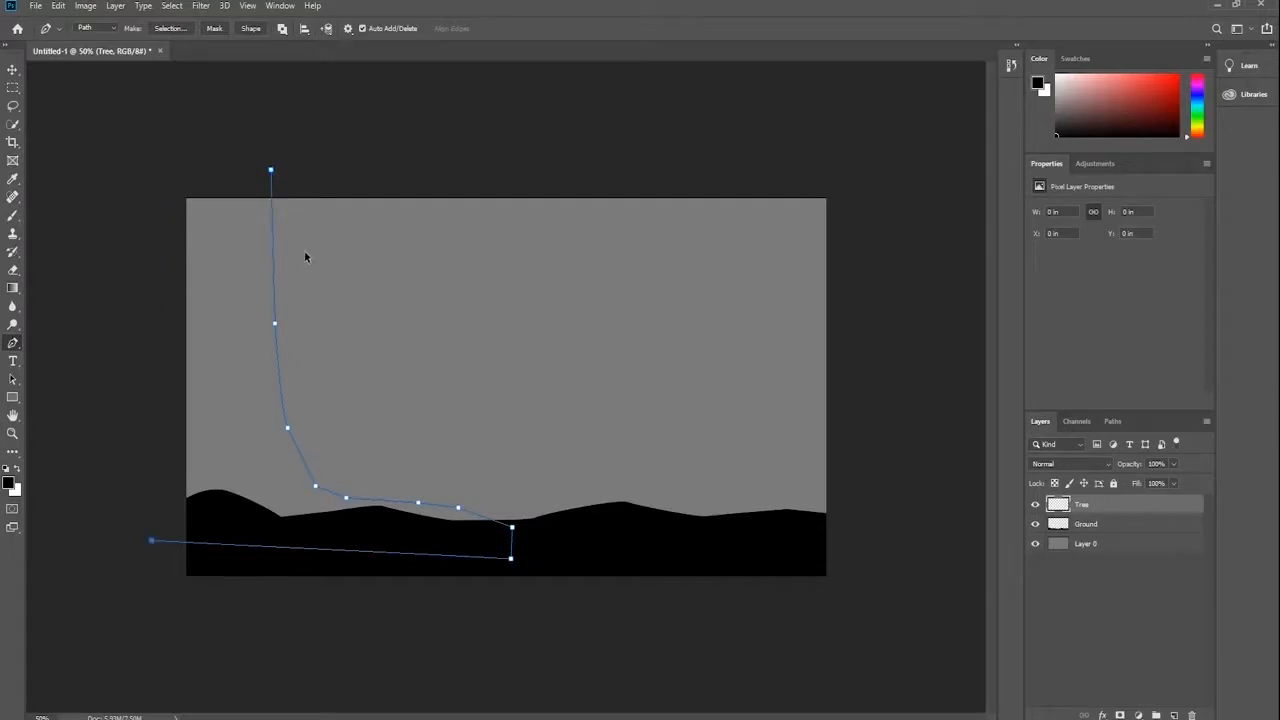
Close the trunk path with a corner beyond the canvas's upper-left edge, and fill it with colour 212121
left_click(163, 161)
left_click(271, 169)
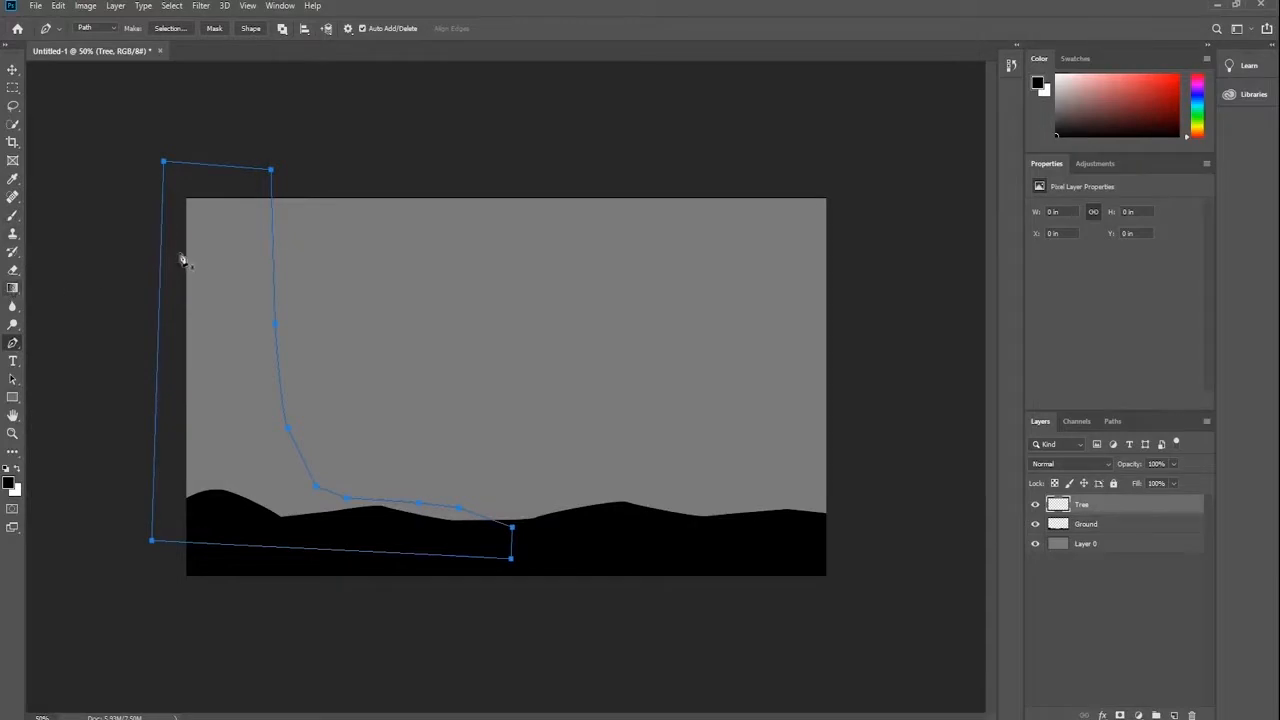
right_click(237, 276)
left_click(289, 357)
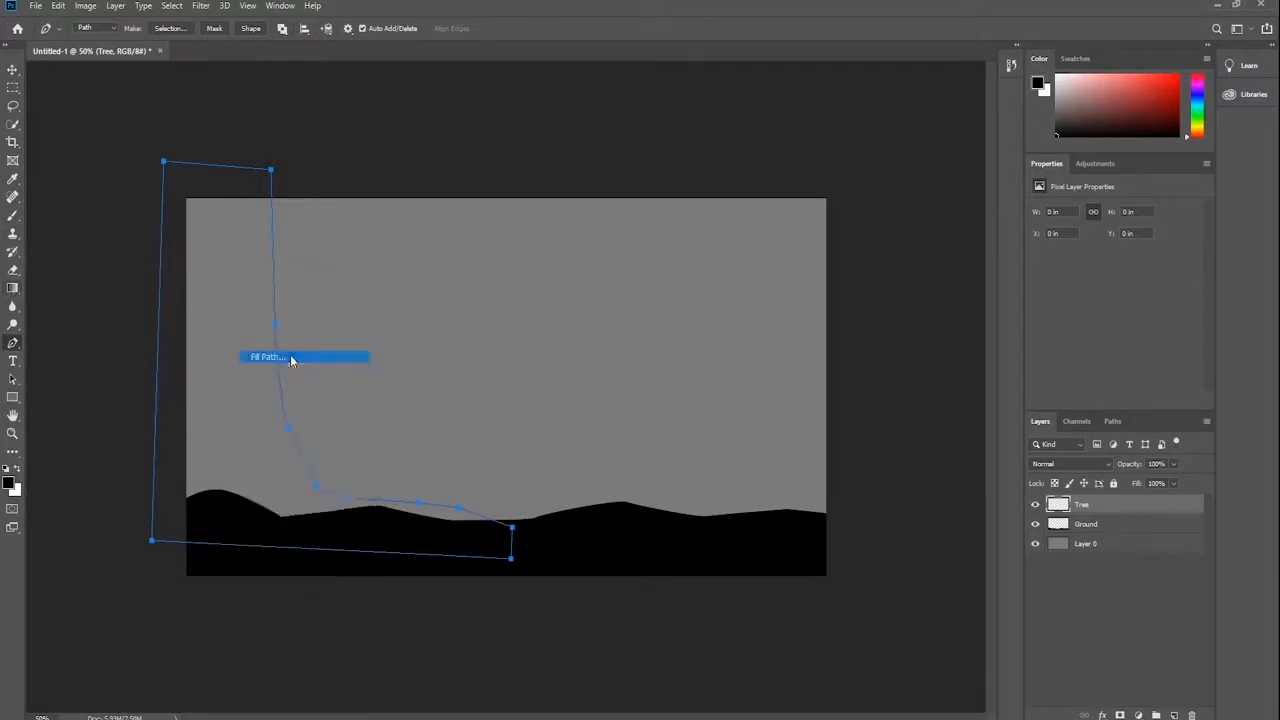
left_click(647, 186)
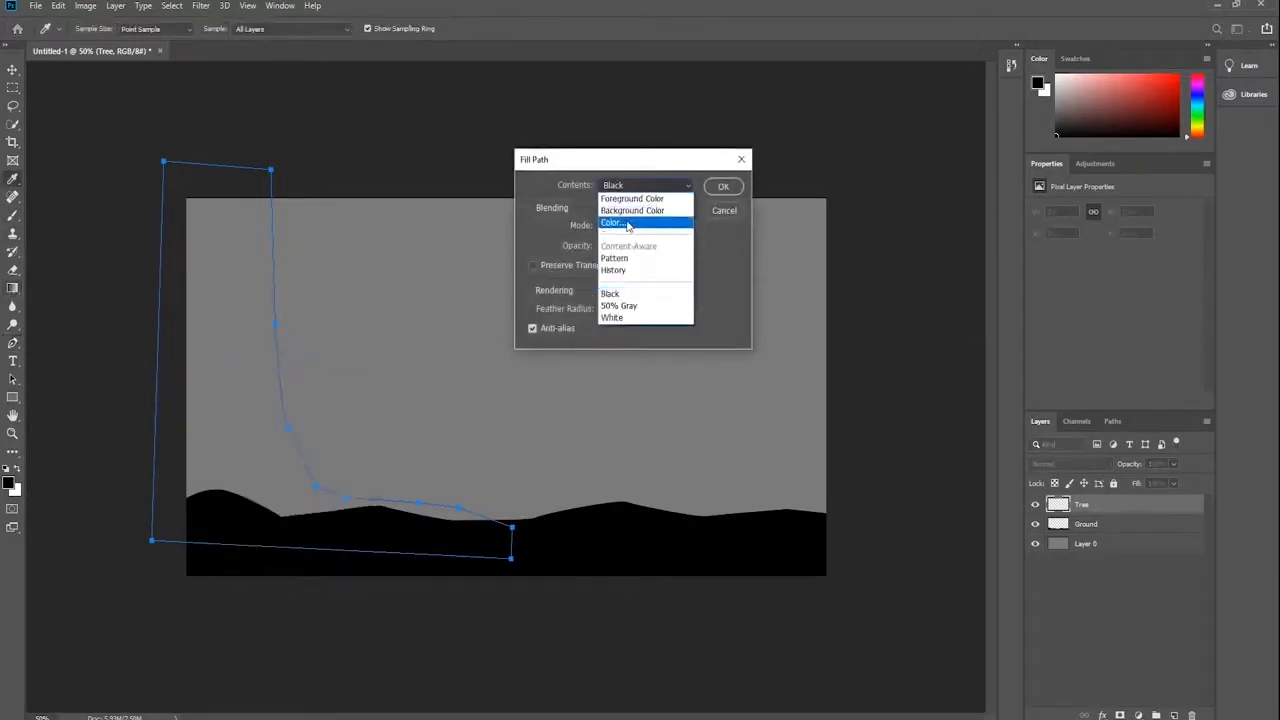
left_click(640, 250)
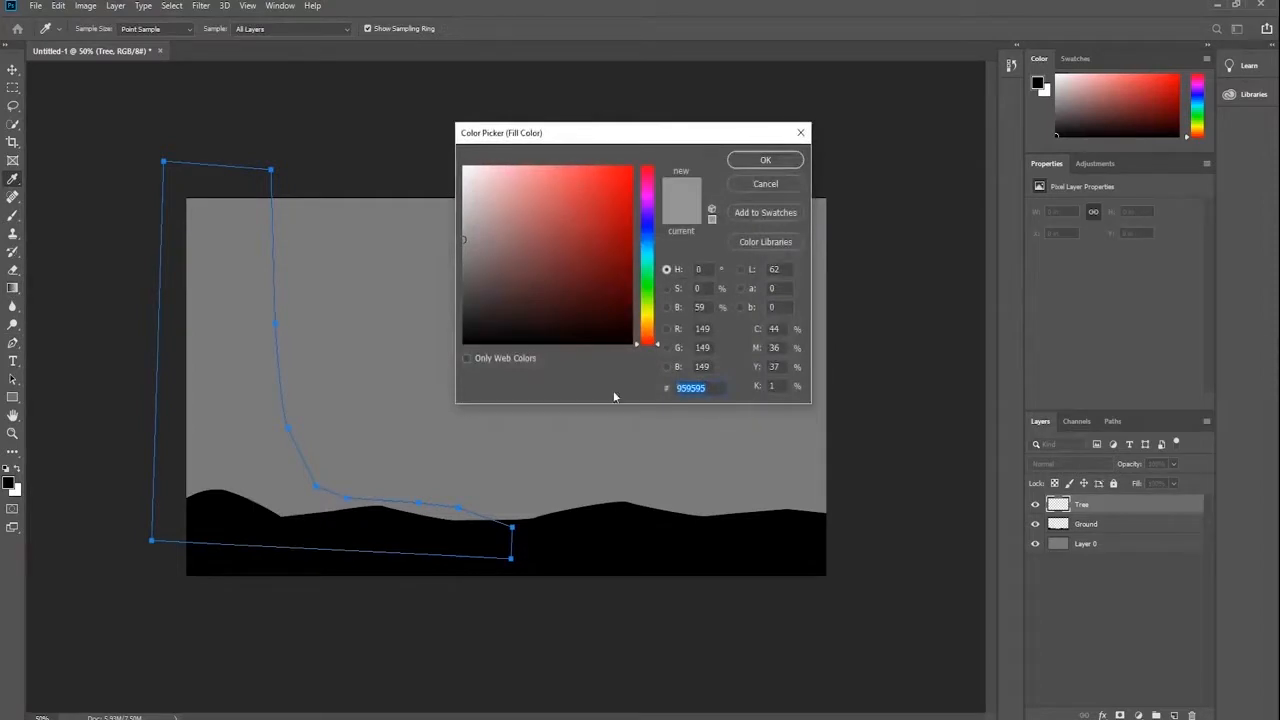
type("212121")
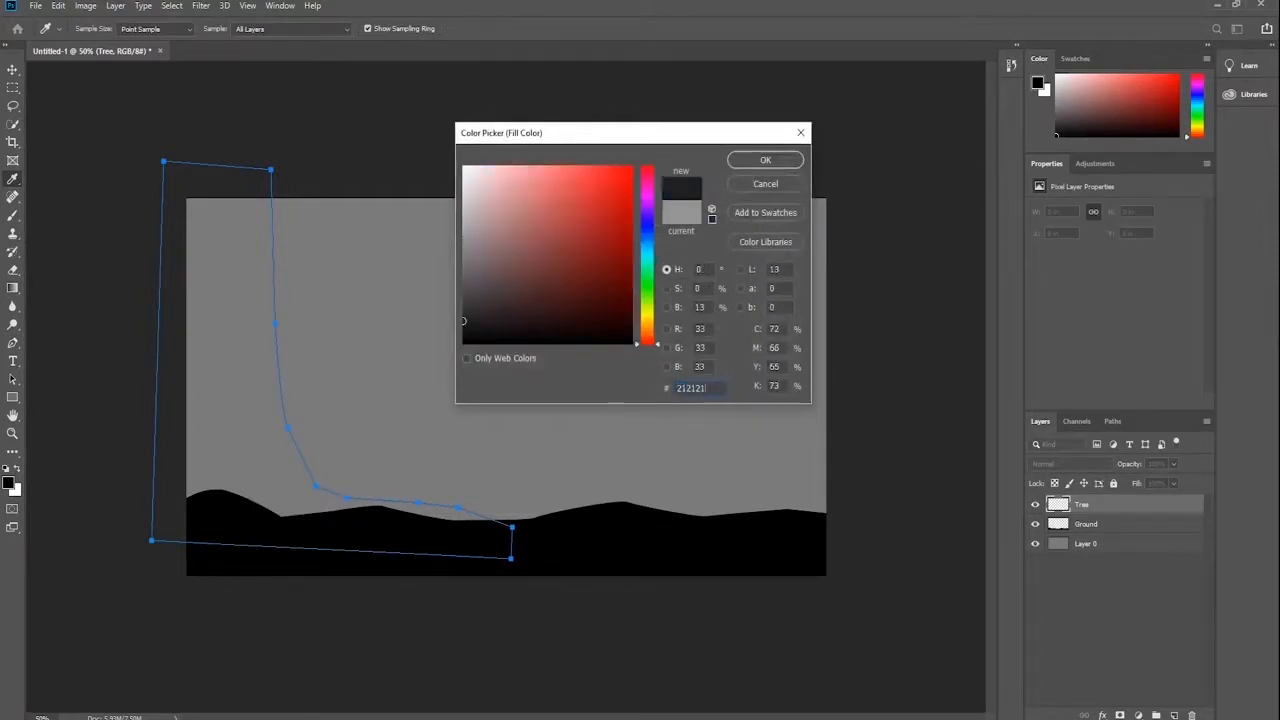
left_click(768, 162)
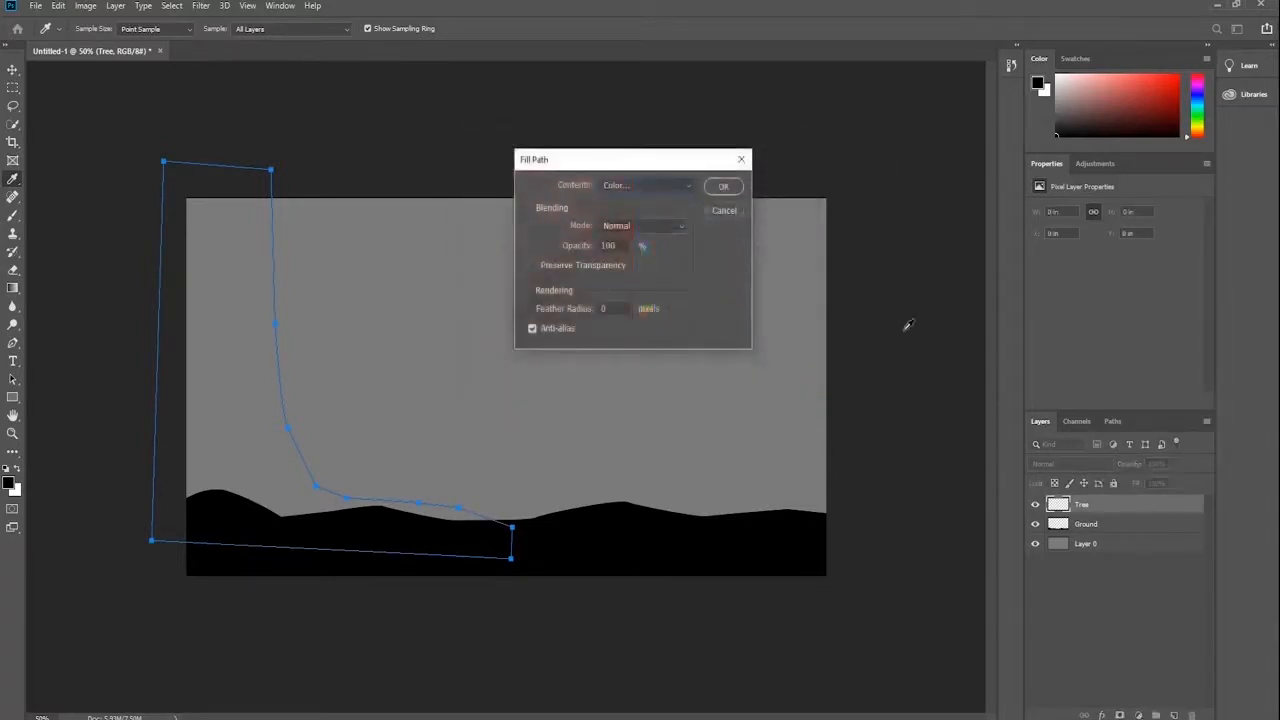
left_click(724, 188)
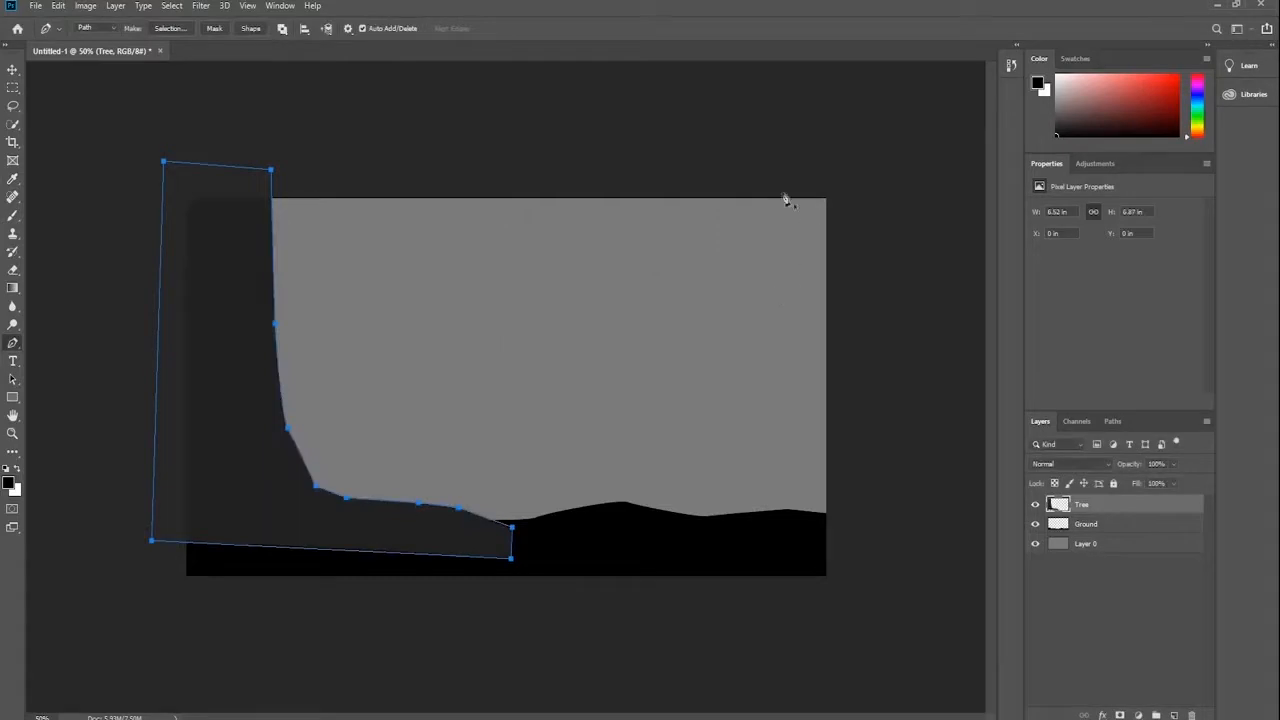
key("Return")
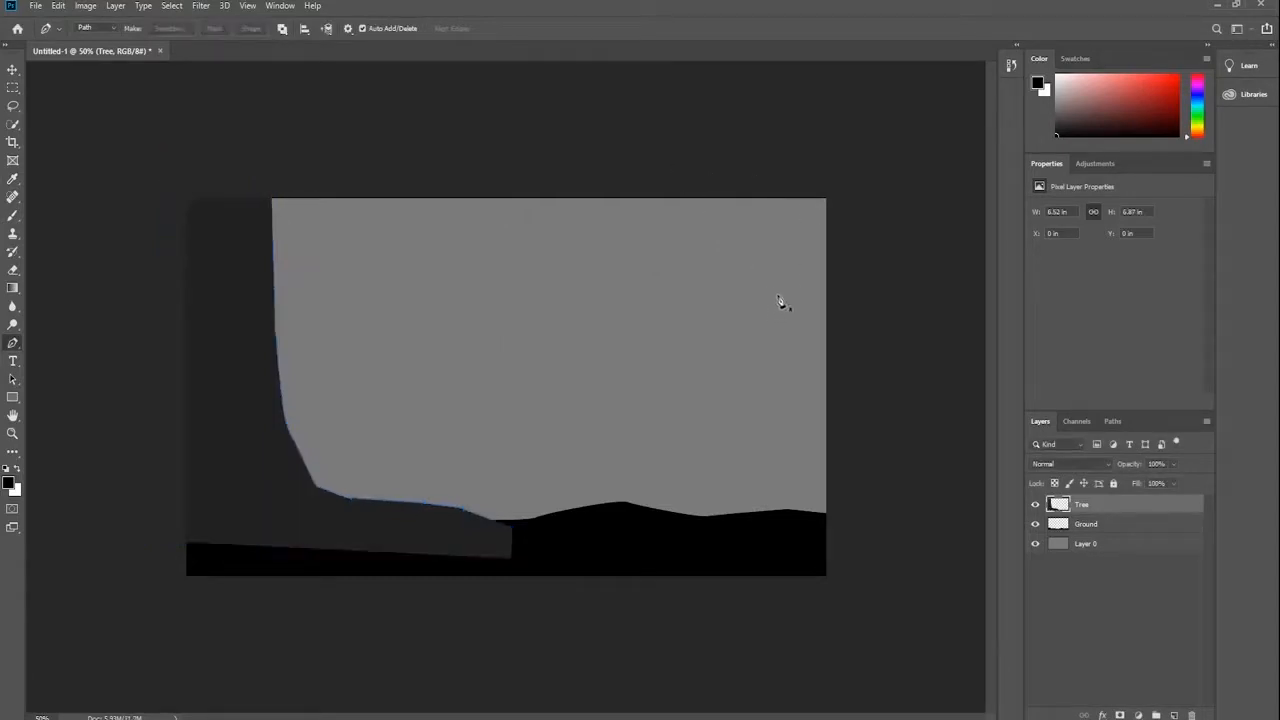
Move the Tree layer below Ground and add a new layer named Tree2 beneath Tree
left_click_drag(1126, 507, 1128, 534)
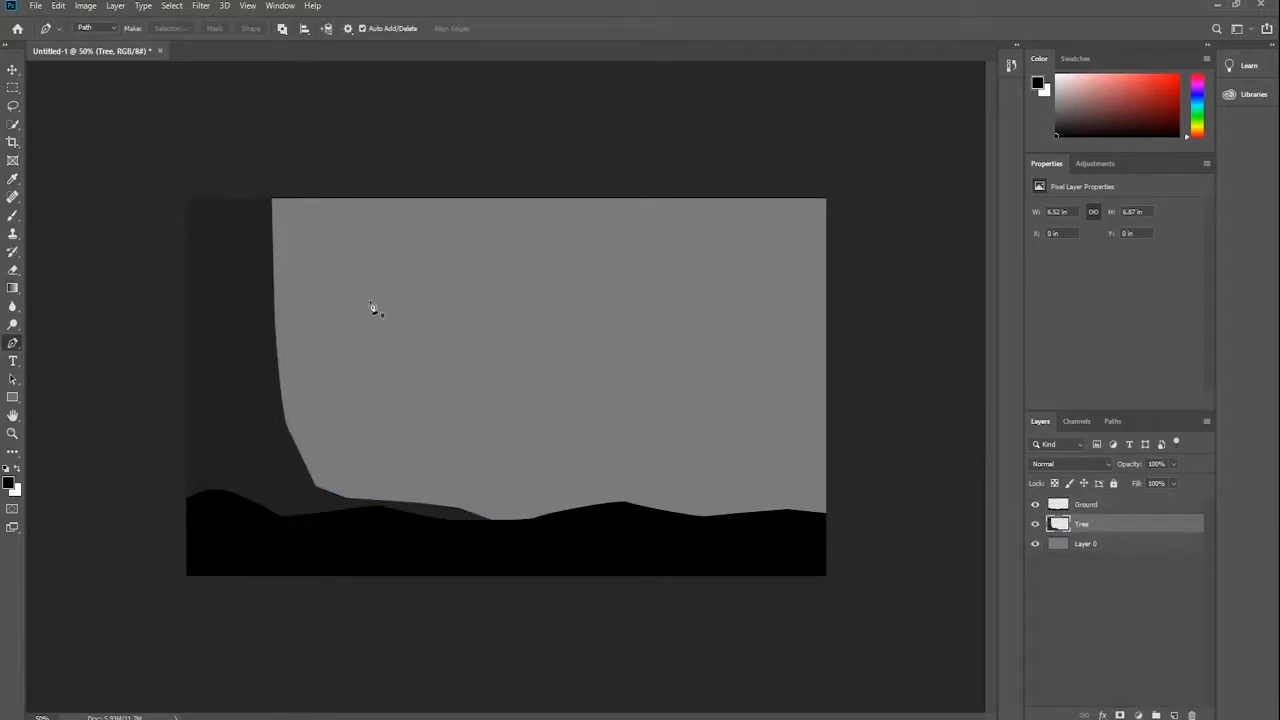
left_click(1176, 715)
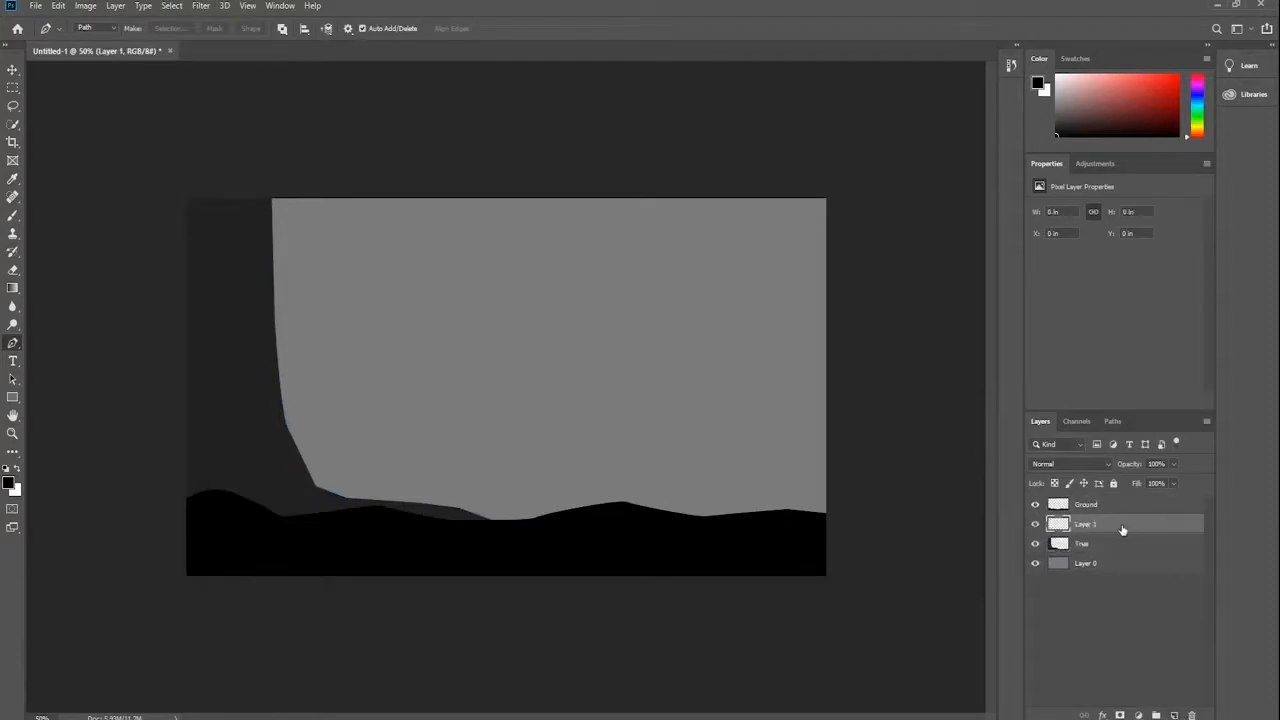
left_click_drag(1123, 529, 1086, 546)
double_click(1086, 544)
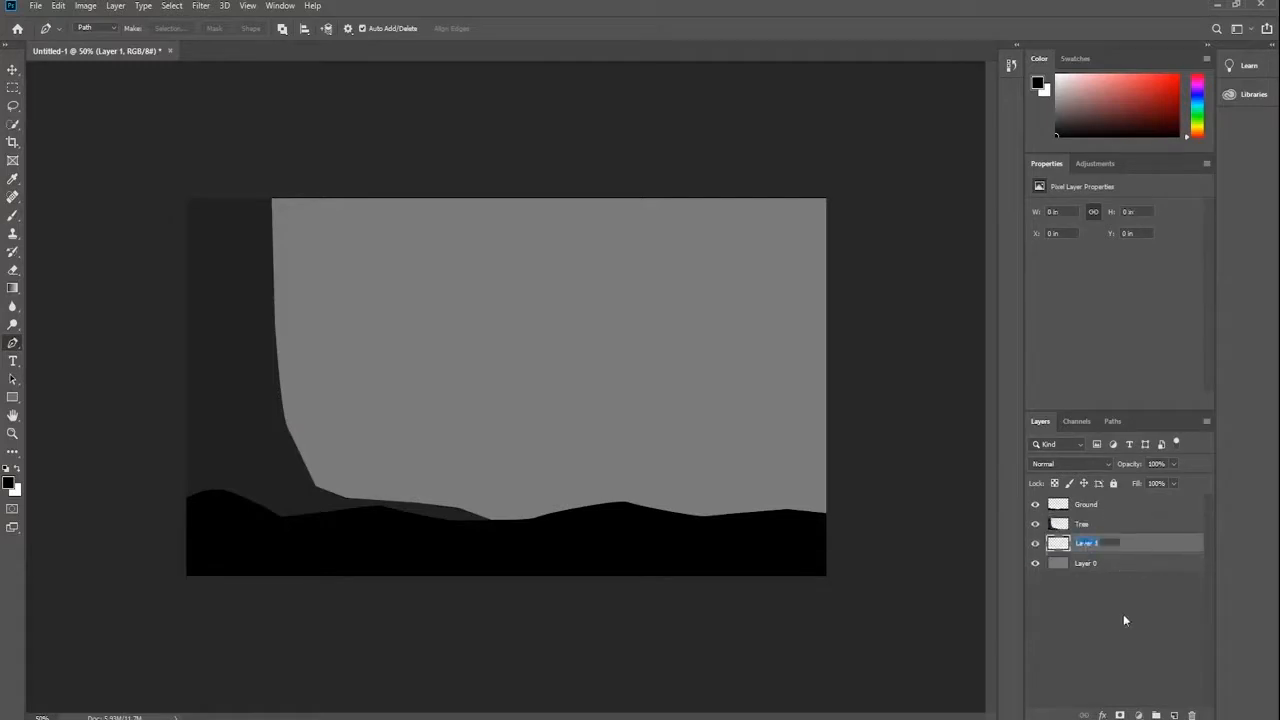
type("Tree2")
key("Return")
Draw a Pen path on Tree2 for a second trunk's root and inner side, curving up beyond the canvas's upper edge
left_click(458, 515)
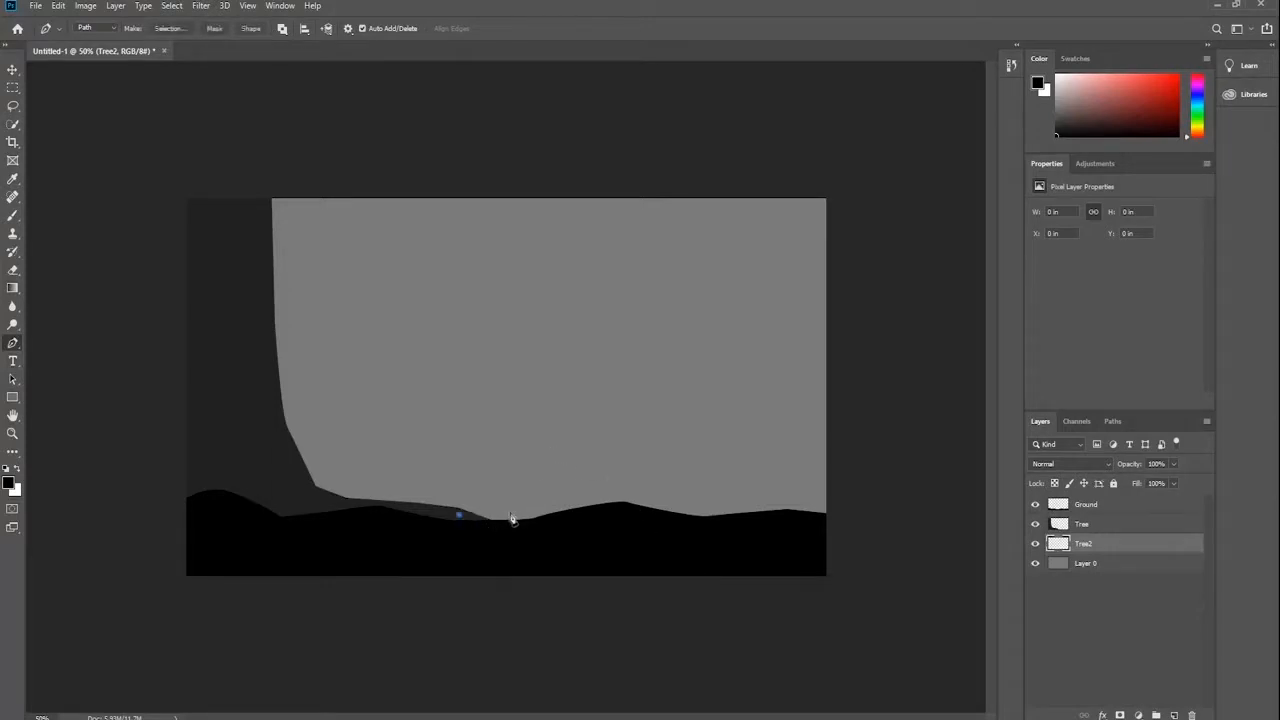
left_click_drag(518, 515, 626, 452)
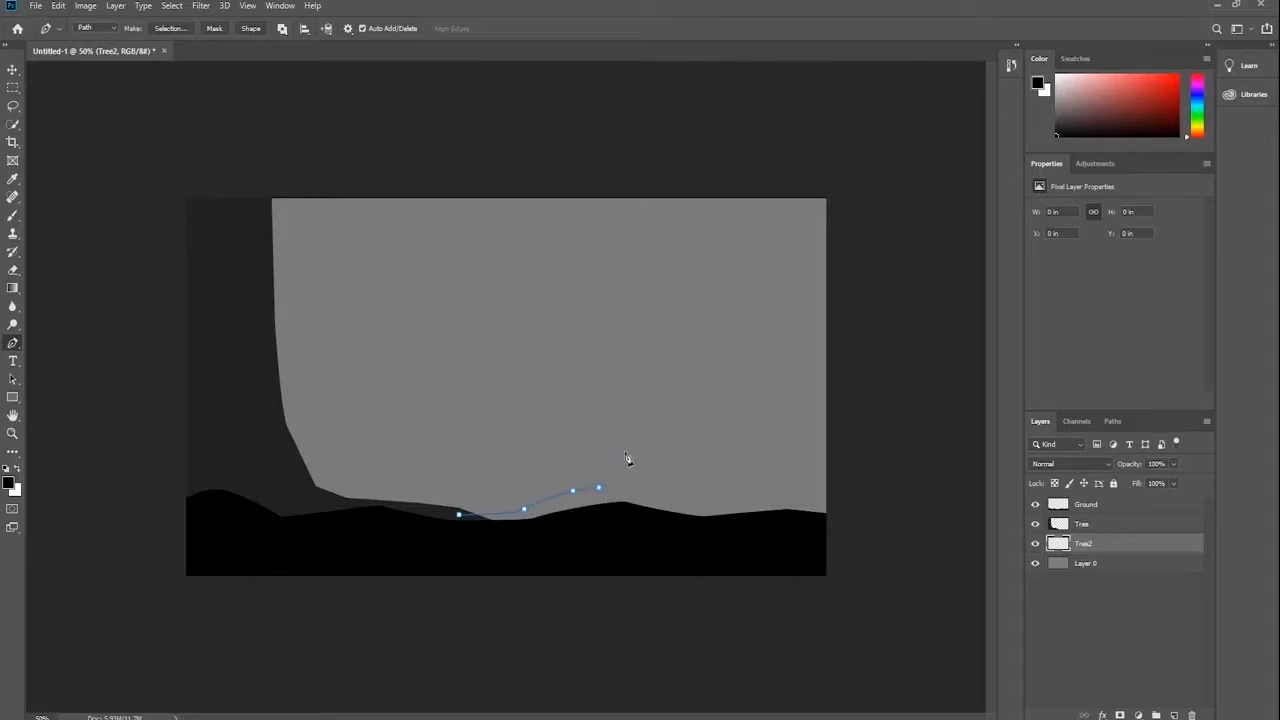
left_click_drag(624, 466, 635, 438)
left_click(643, 396)
left_click(651, 338)
left_click(657, 267)
left_click(657, 158)
Continue the path down the trunk's outer side near the canvas's right edge and close it through the ground
left_click(740, 157)
left_click_drag(745, 260, 753, 369)
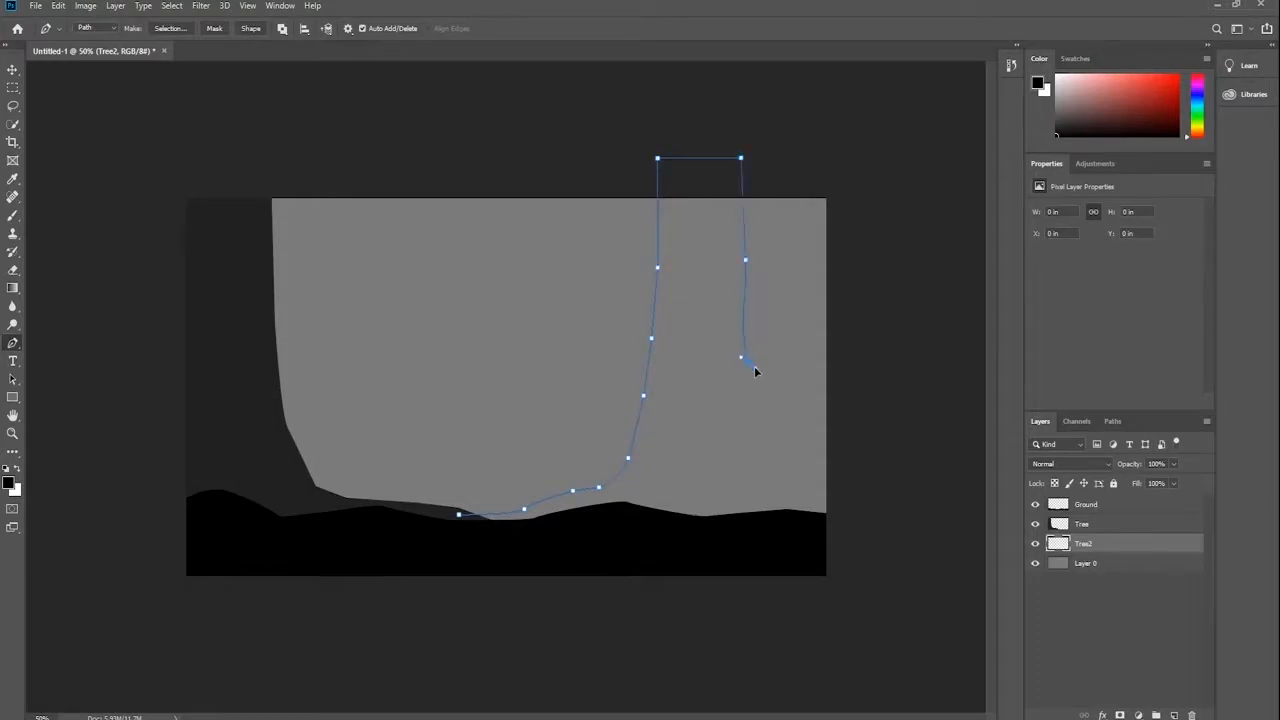
left_click(770, 446)
left_click(780, 485)
left_click(452, 552)
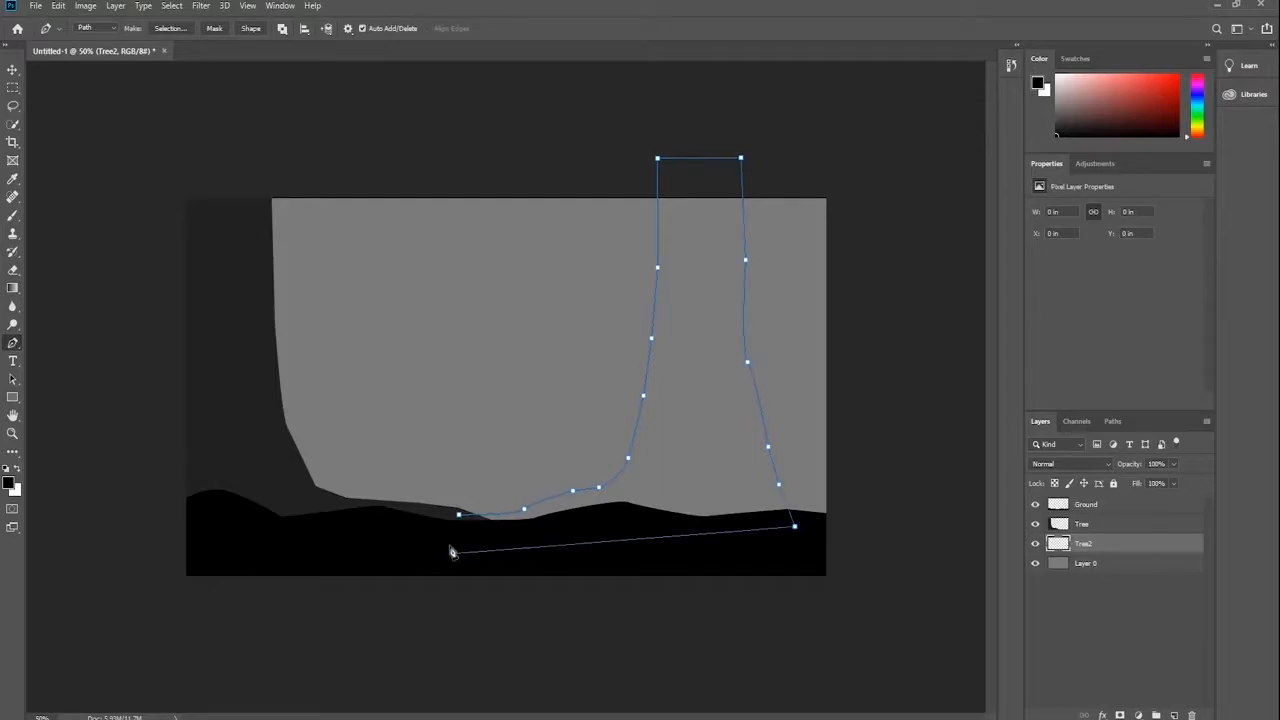
left_click(459, 517)
Shift the trunk path slightly up and right, and smooth its outer side by repositioning the anchor points
mouse_move(748, 363)
left_mouse_down()
mouse_move(742, 375)
mouse_move(757, 358)
left_mouse_up()
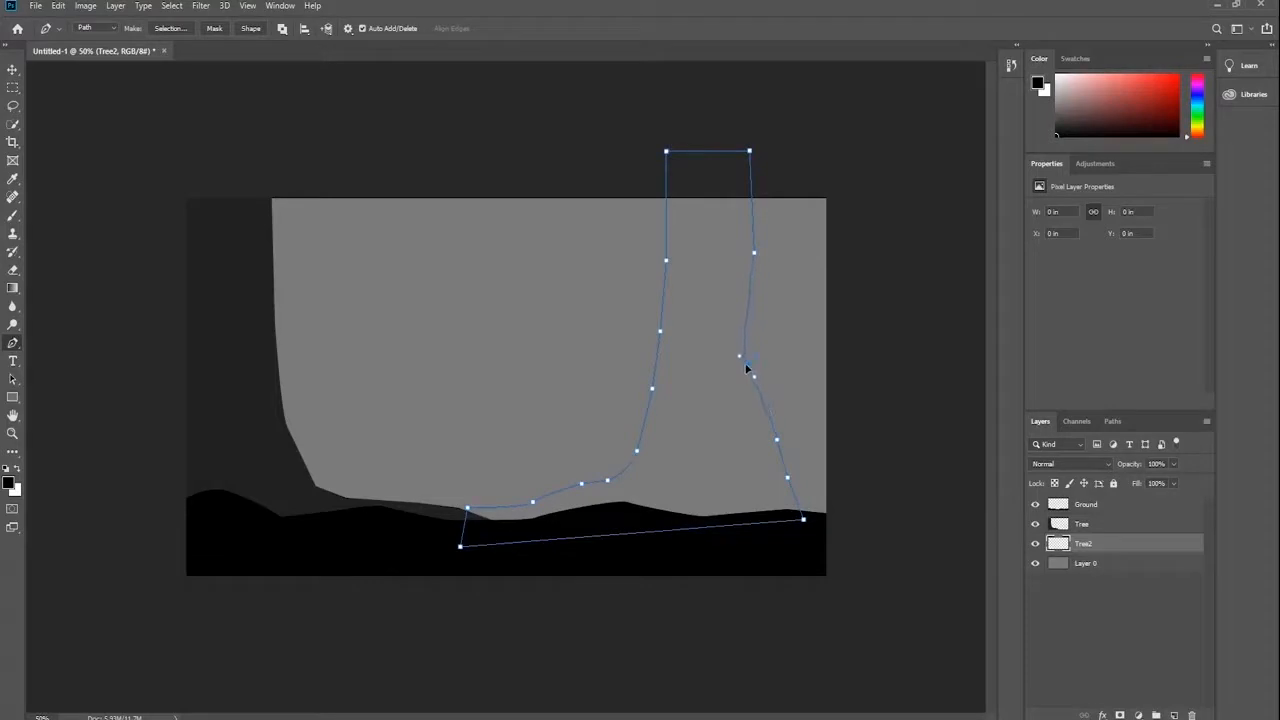
left_click_drag(738, 356, 761, 365)
left_click_drag(768, 375, 762, 378)
left_click_drag(755, 258, 745, 261)
Fill the second trunk's path with colour 2c2a2a and hide the path outline
right_click(703, 300)
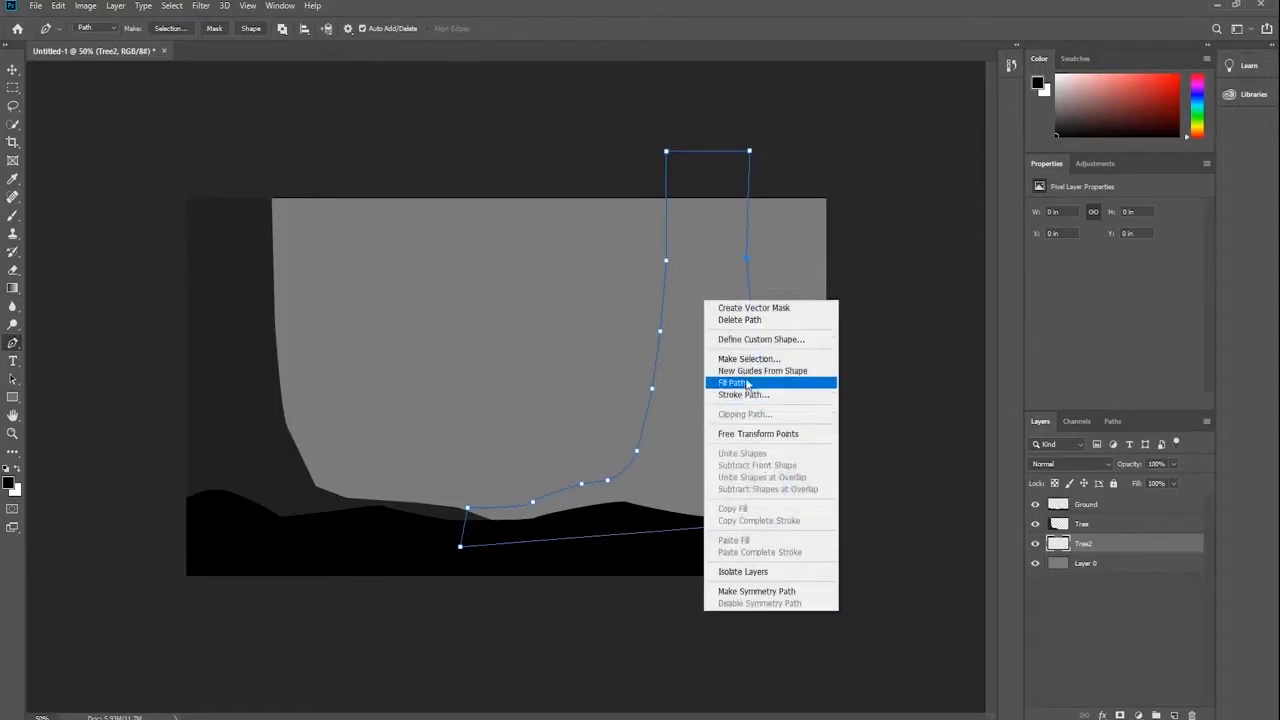
left_click(752, 383)
left_click(641, 186)
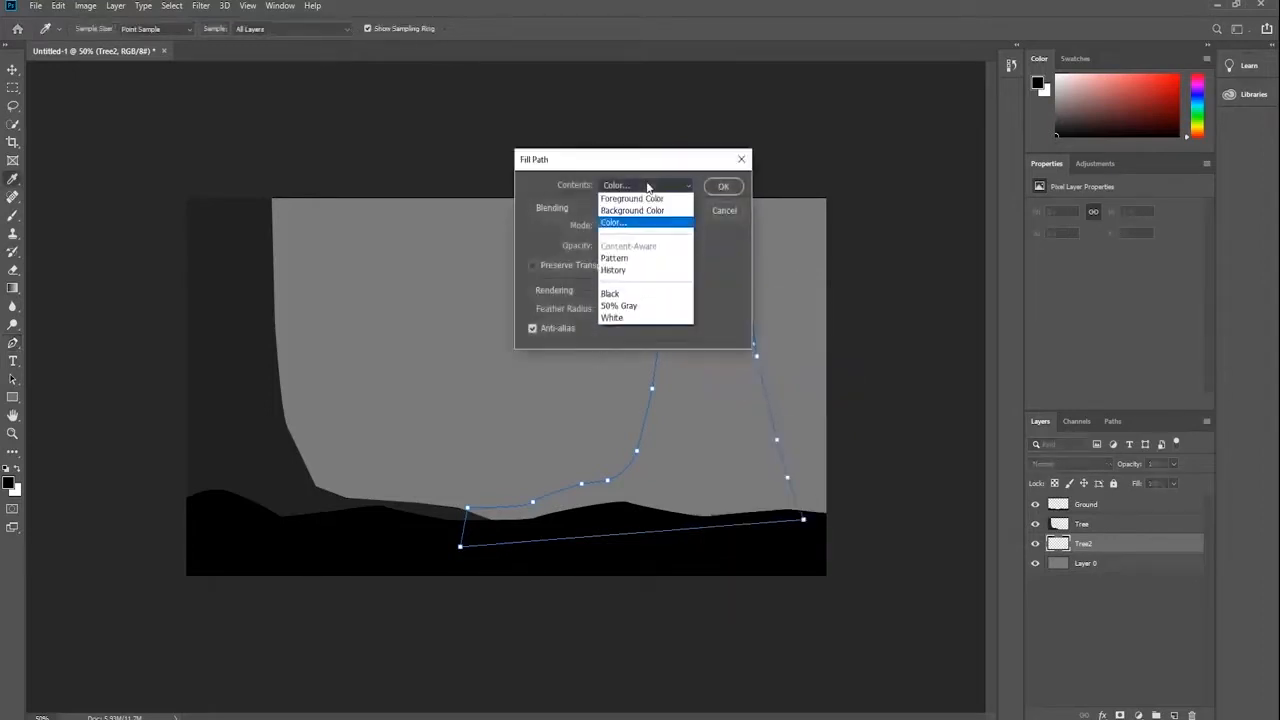
left_click(625, 219)
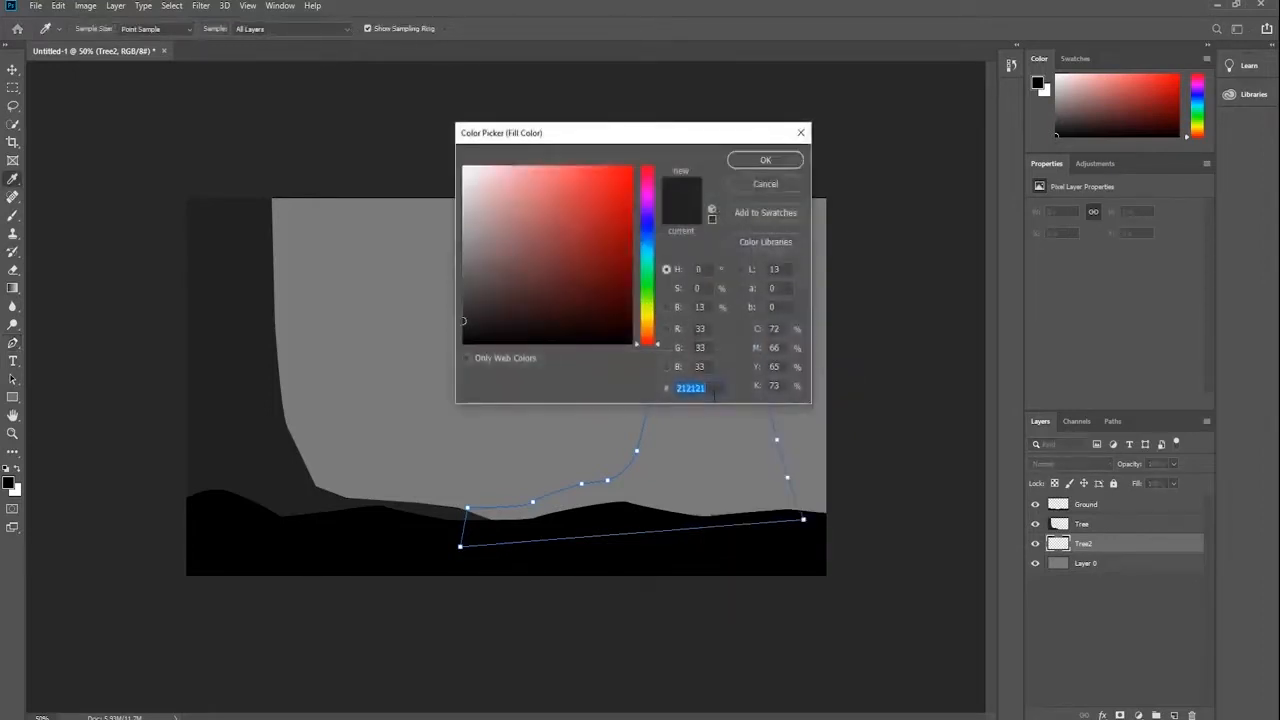
type("2c2a")
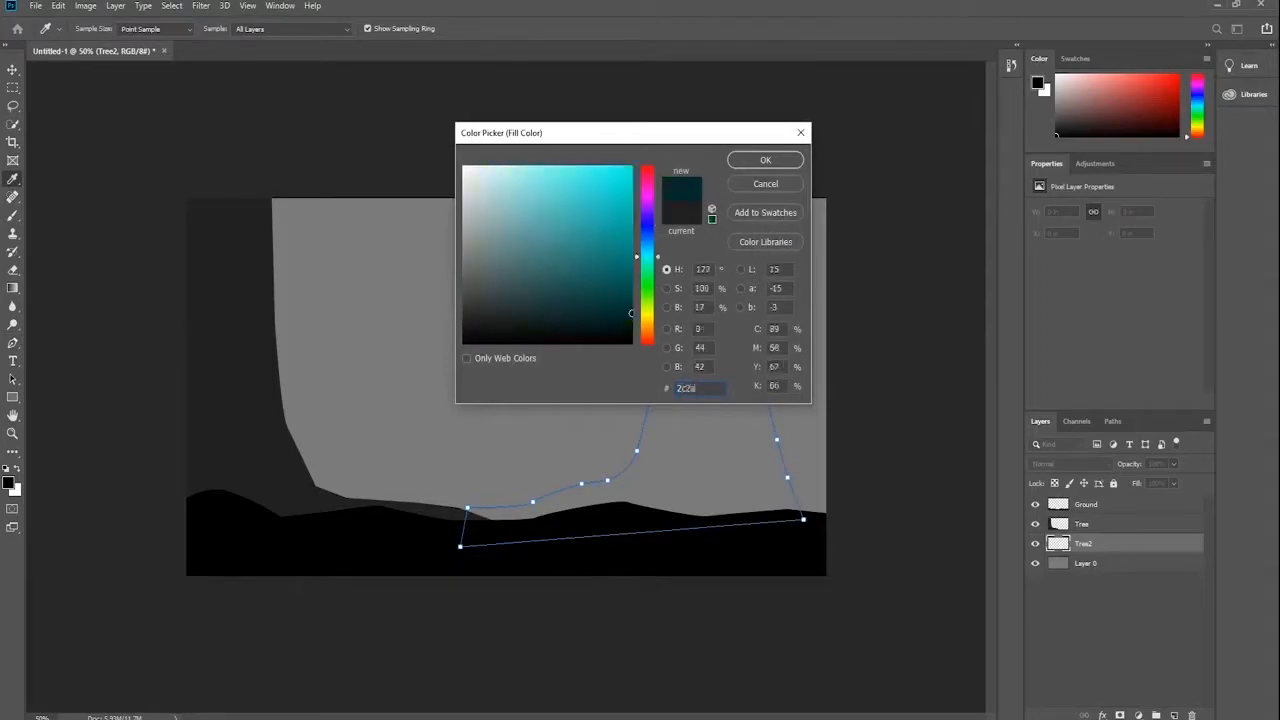
type("2a")
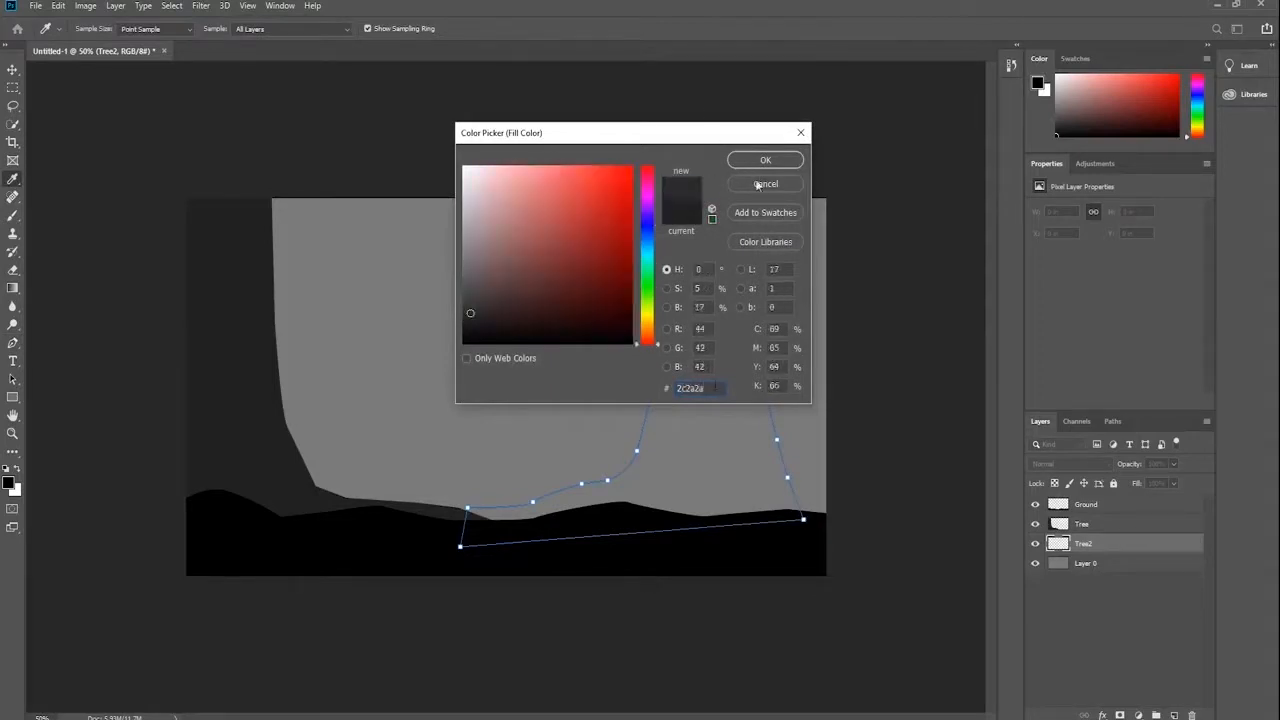
left_click(762, 161)
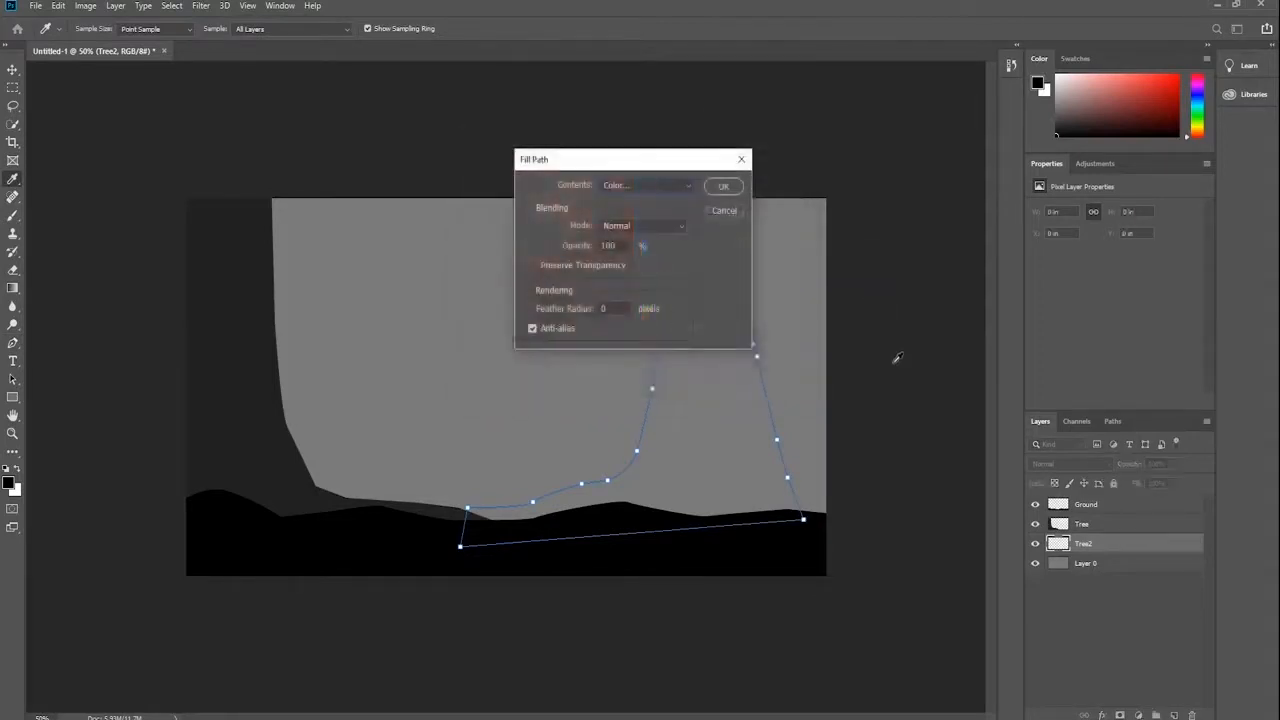
left_click(723, 186)
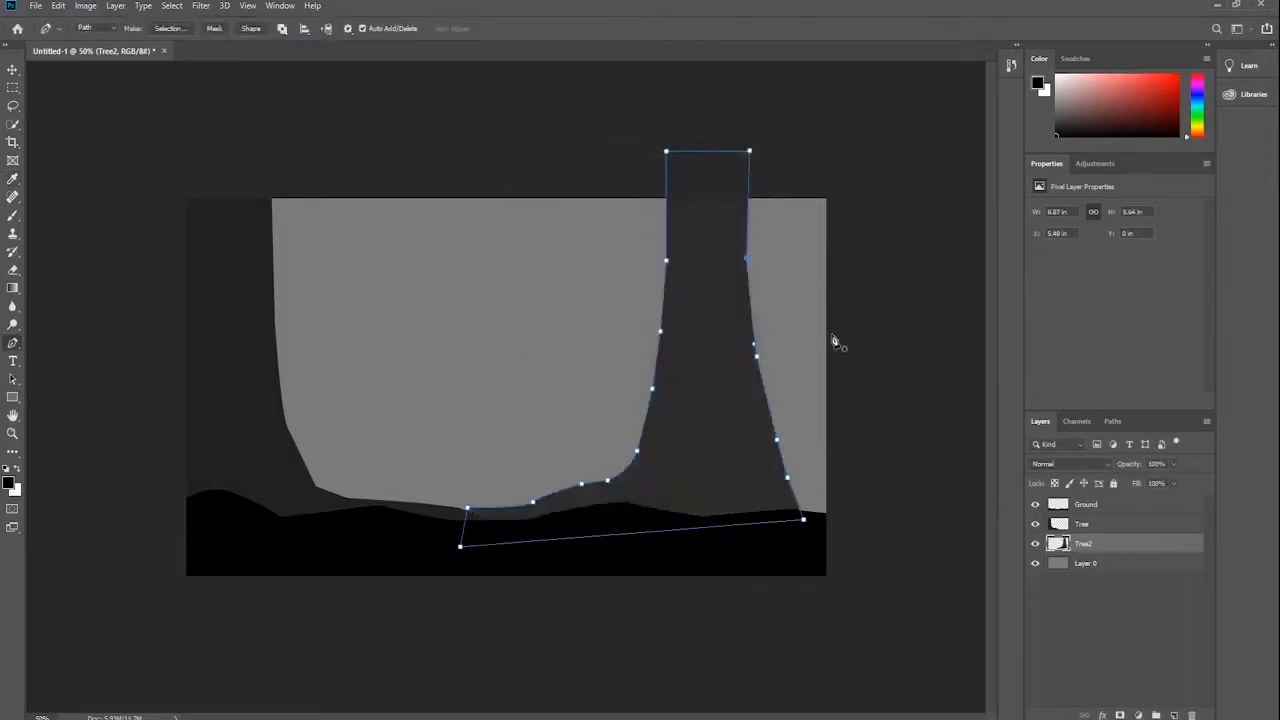
key("Return")
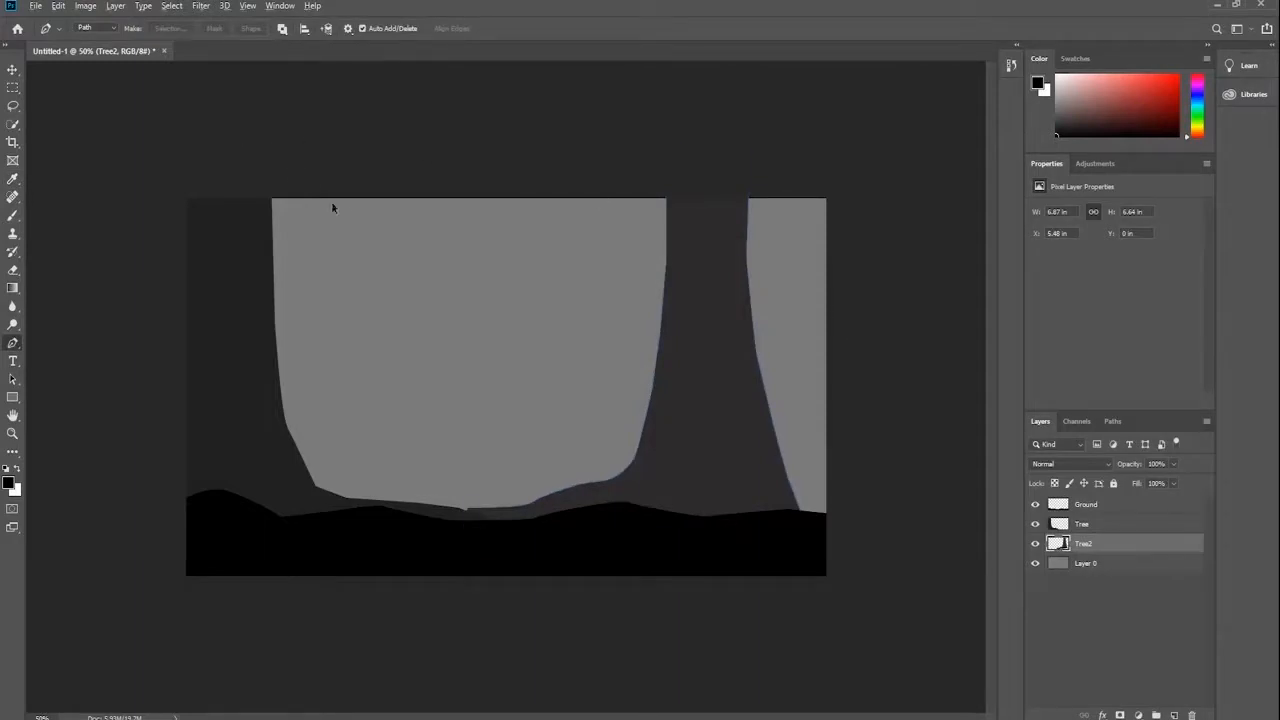
Undo the trunk's fill to shift its root end further left and down, and refill the adjusted path with the same colour
key("ctrl+z")
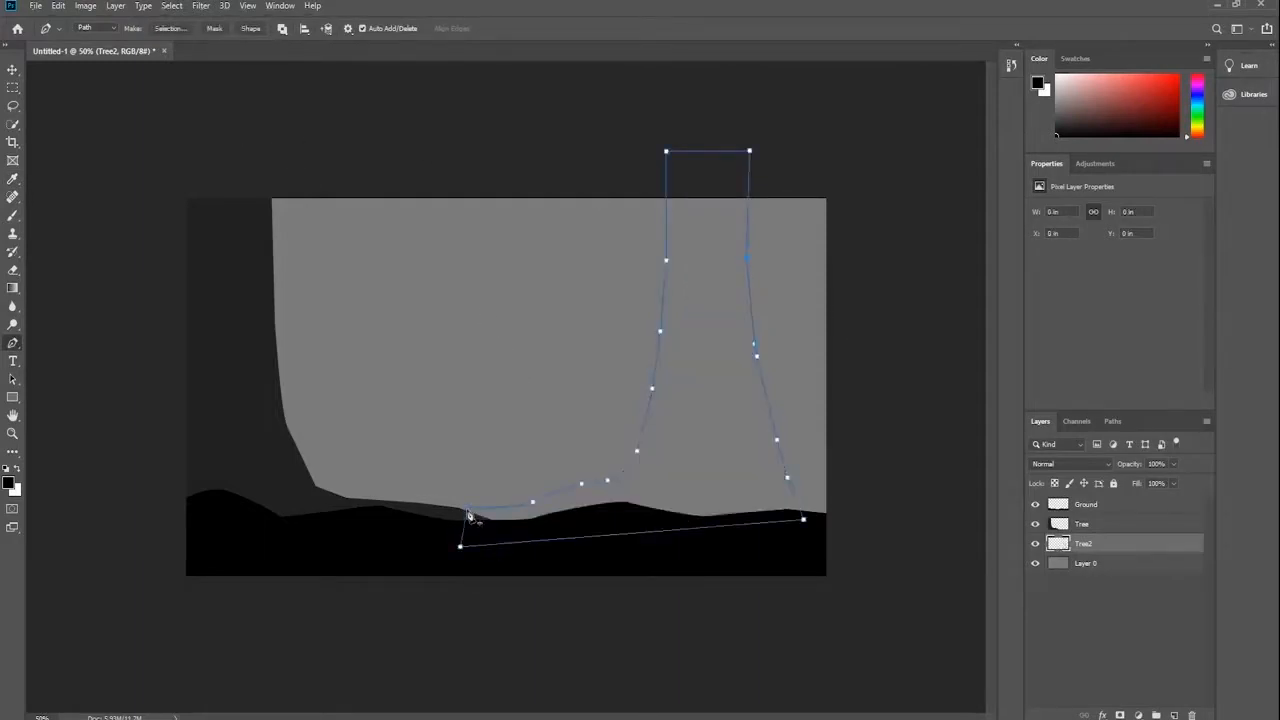
left_click_drag(468, 510, 444, 550)
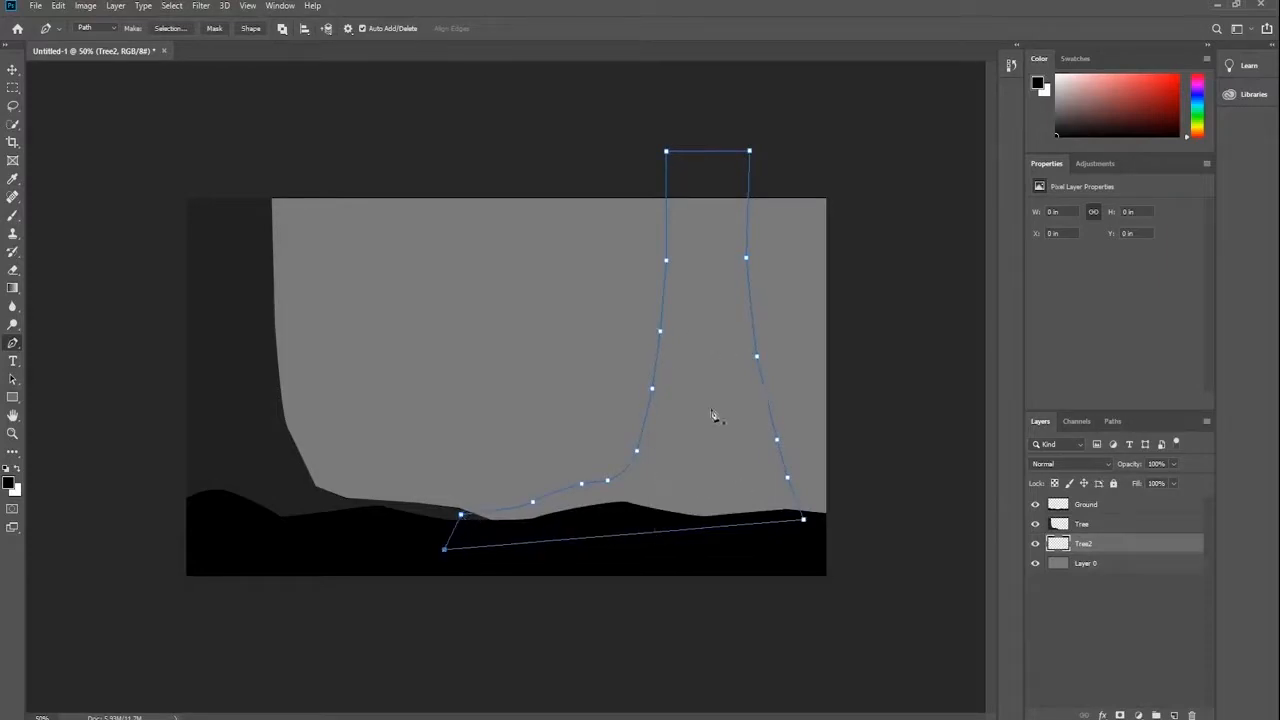
right_click(707, 354)
left_click(754, 436)
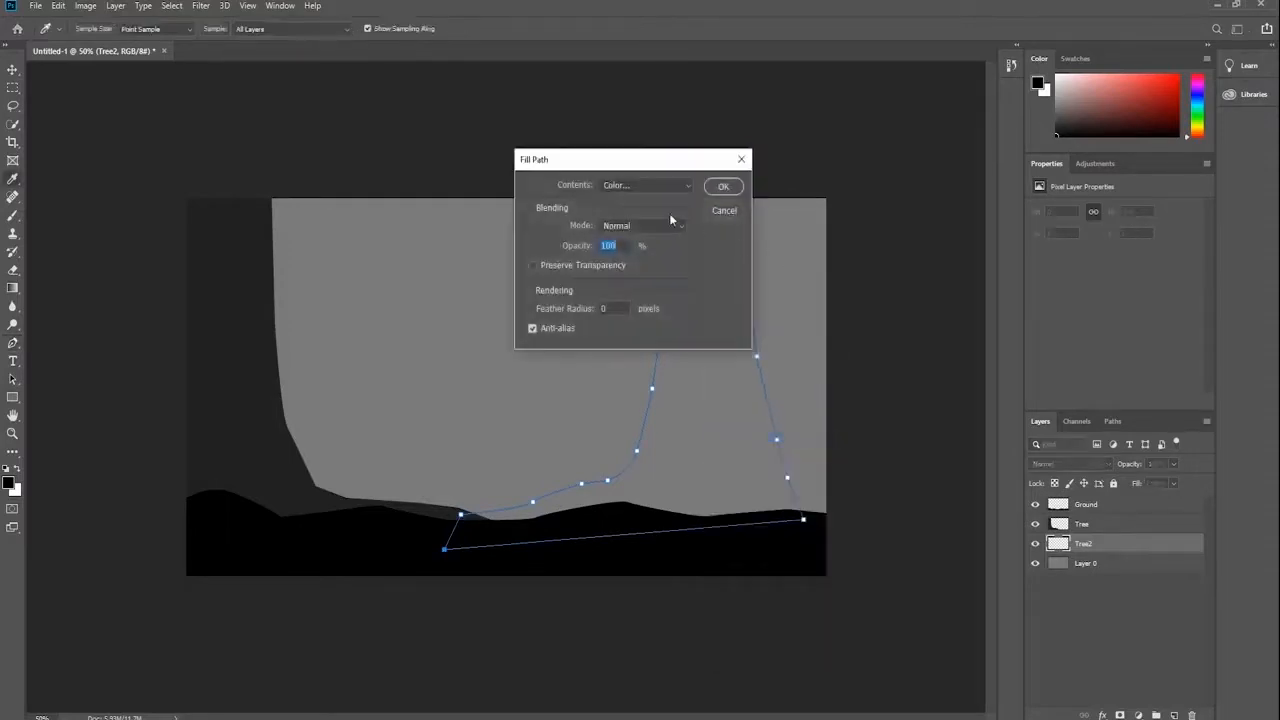
left_click(724, 187)
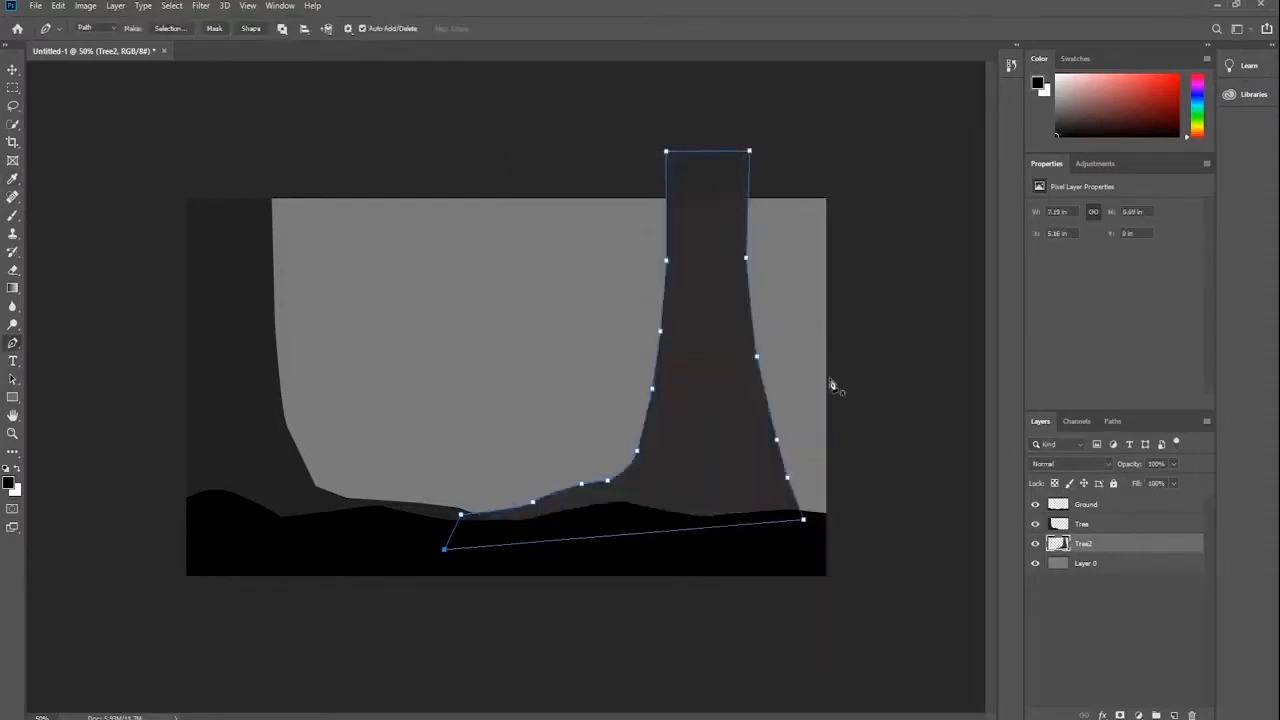
key("Escape")
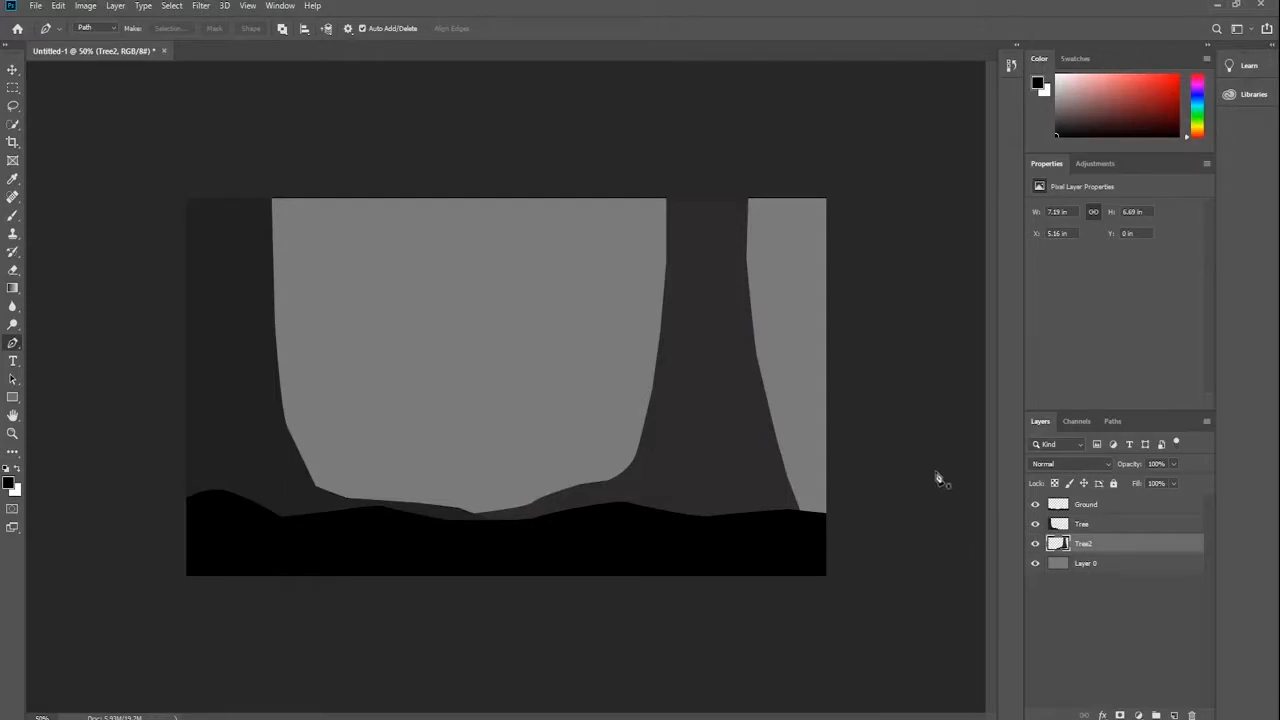
Add a new layer named Light between Layer 0 and Tree2
left_click(1110, 564)
key("ctrl+shift+alt+n")
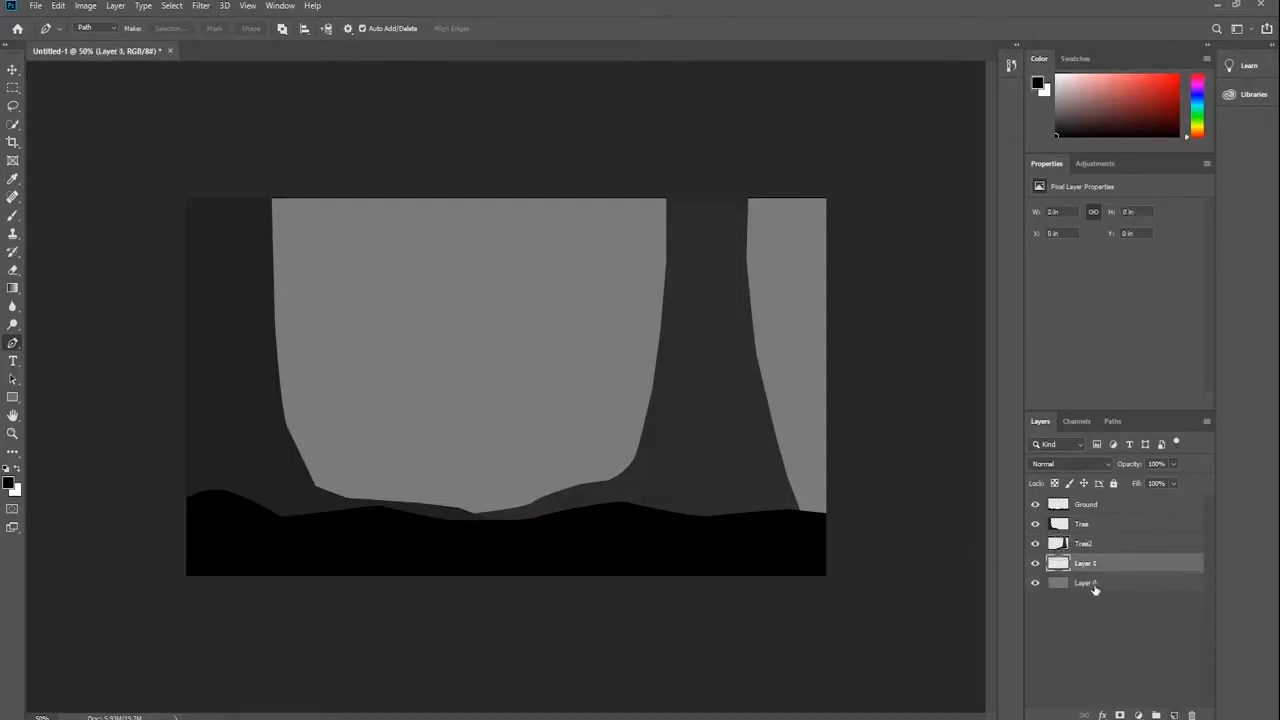
double_click(1087, 563)
type("Light")
key("Return")
Set up a soft round Brush with a size of 500 px and 20% opacity
left_click(13, 217)
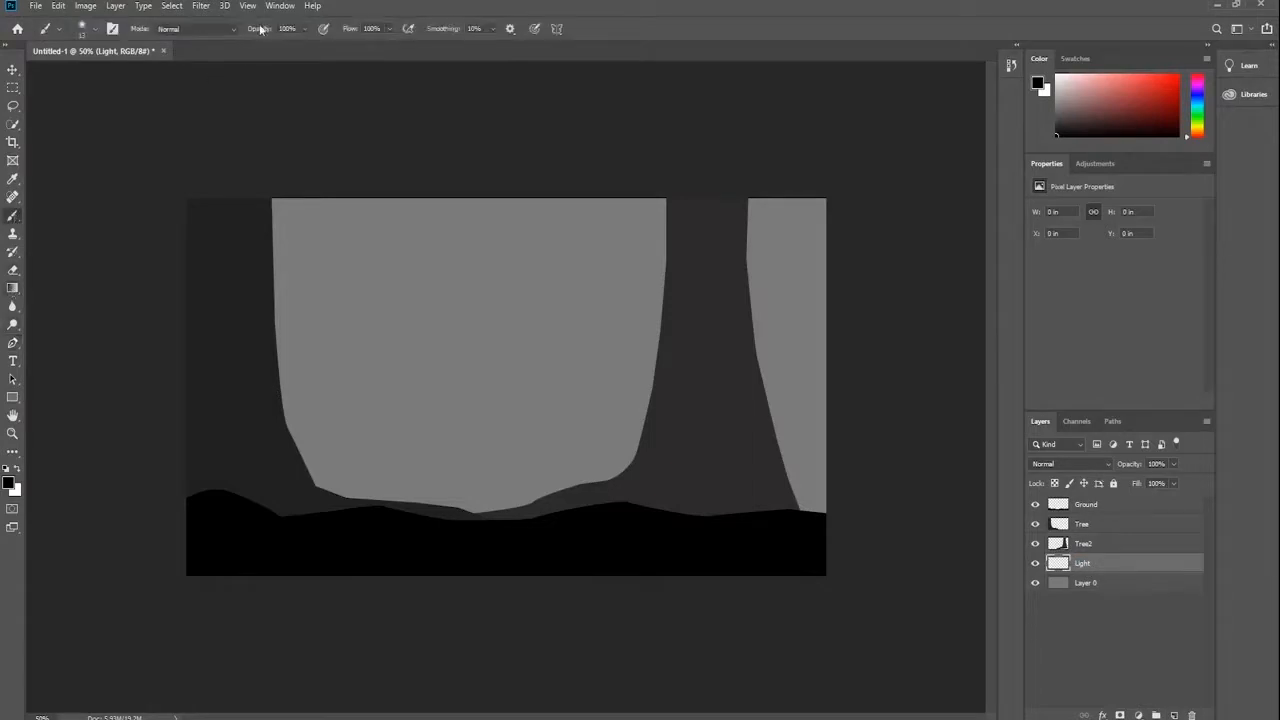
left_click(112, 29)
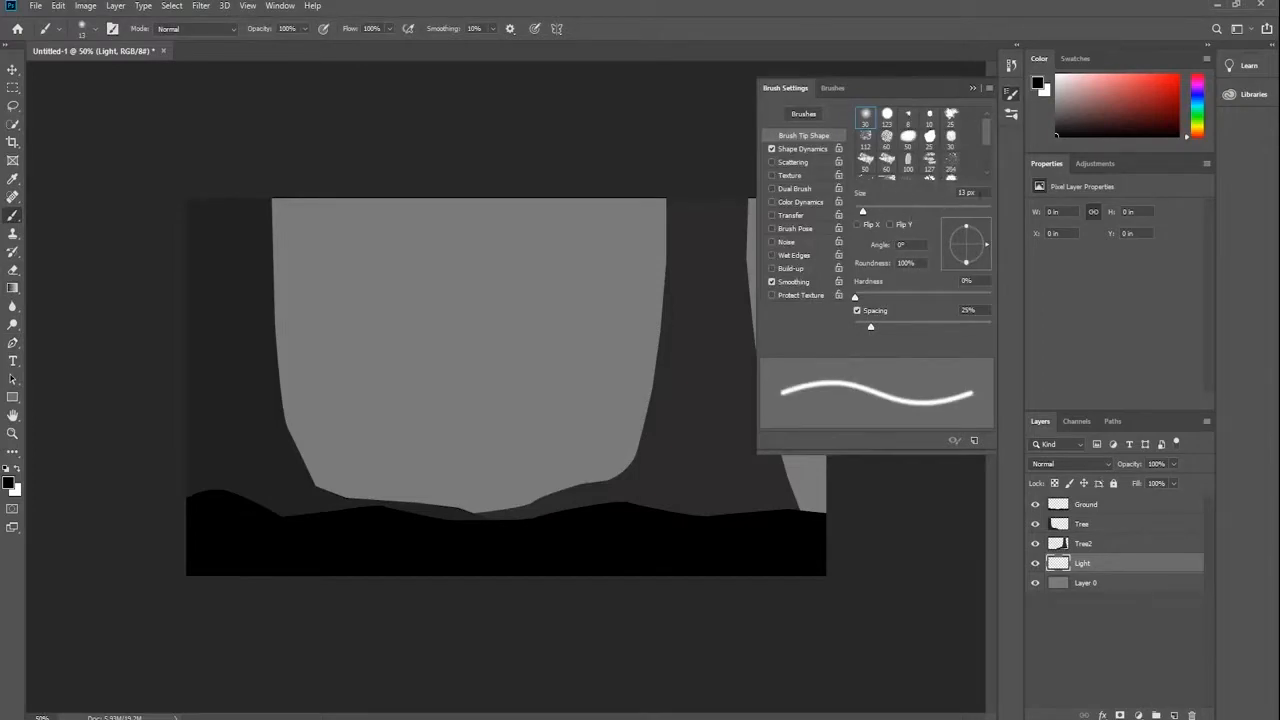
type("500")
key("Return")
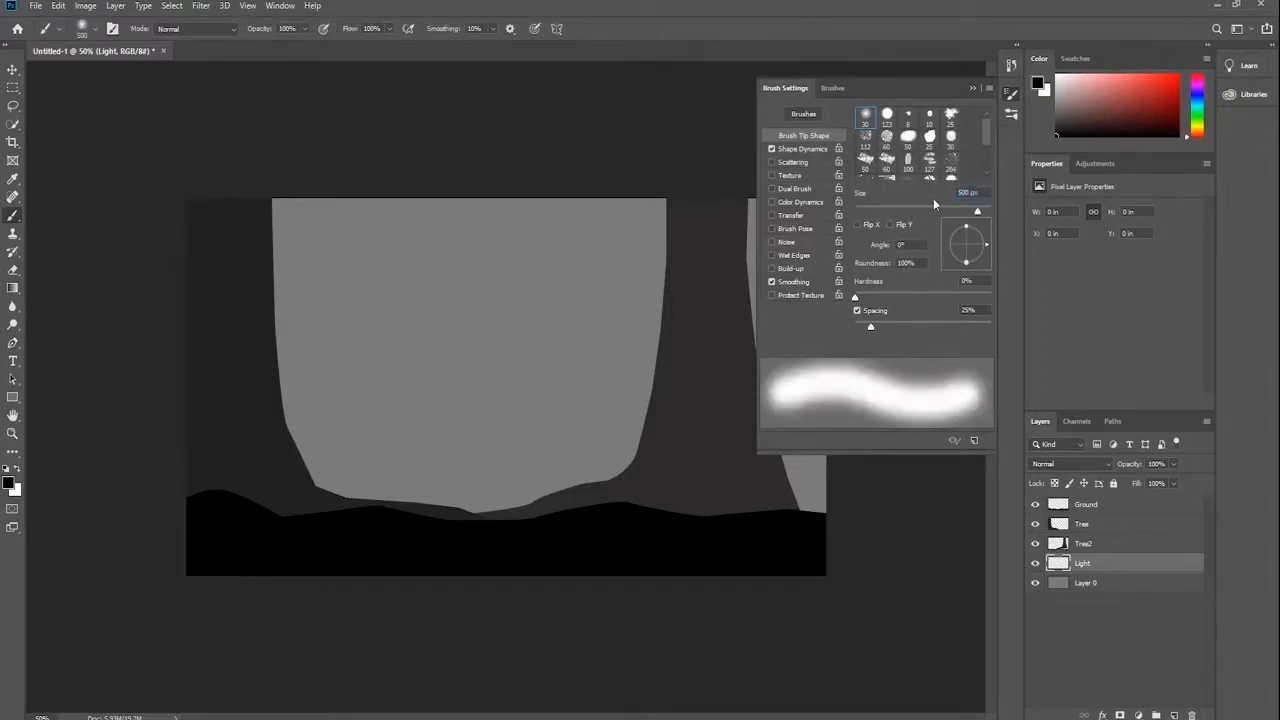
left_click(975, 88)
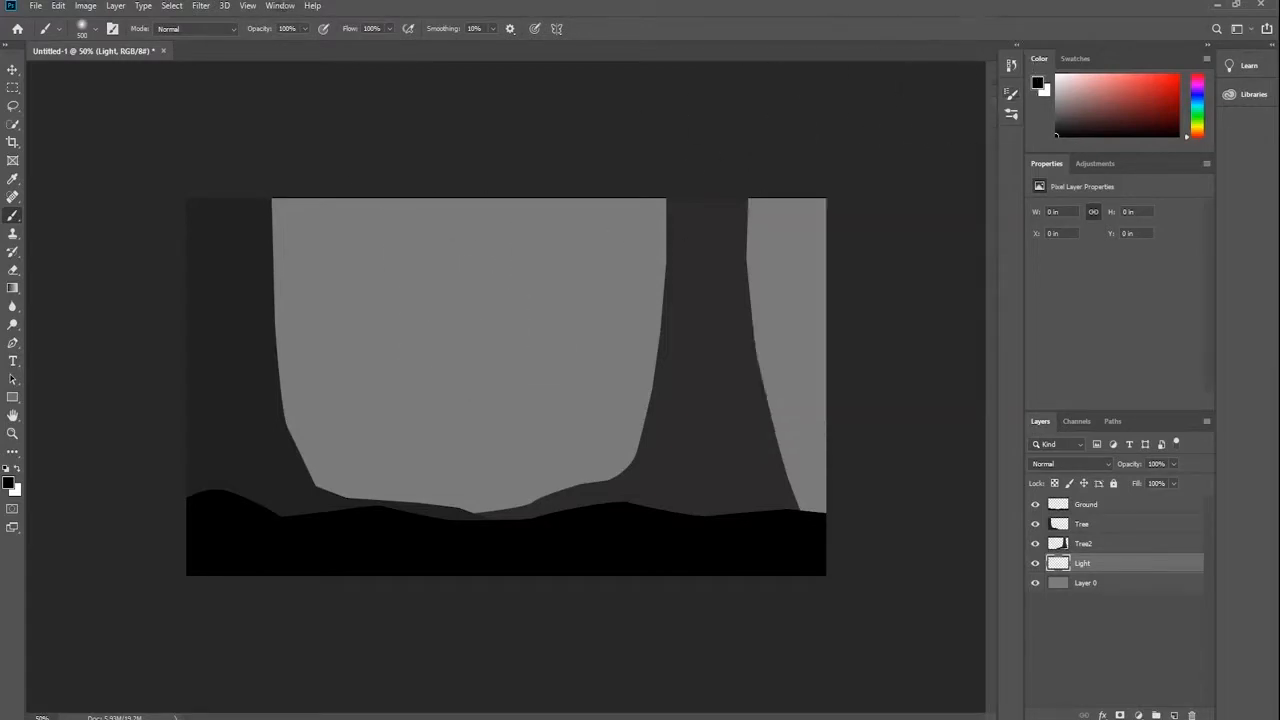
type("25")
key("Return")
Keep black as the foreground colour and paint soft shadow patches across the grey background on the Light layer
left_click(9, 484)
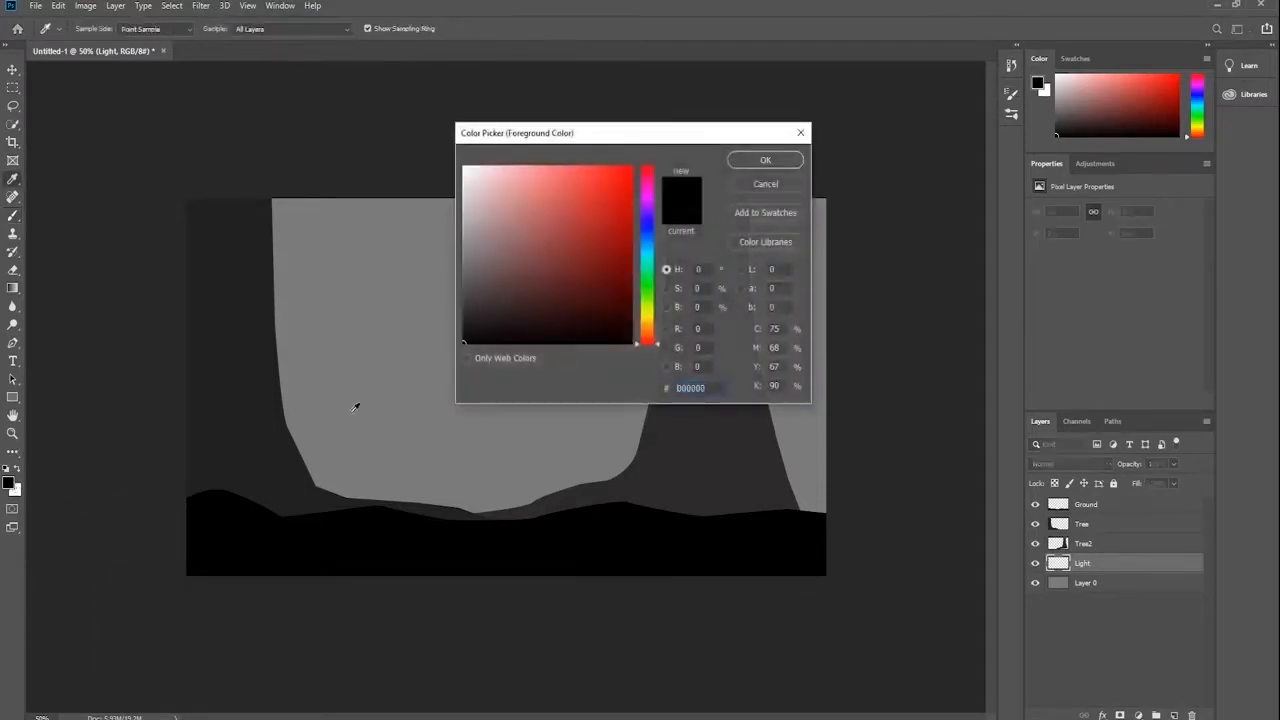
left_click(762, 161)
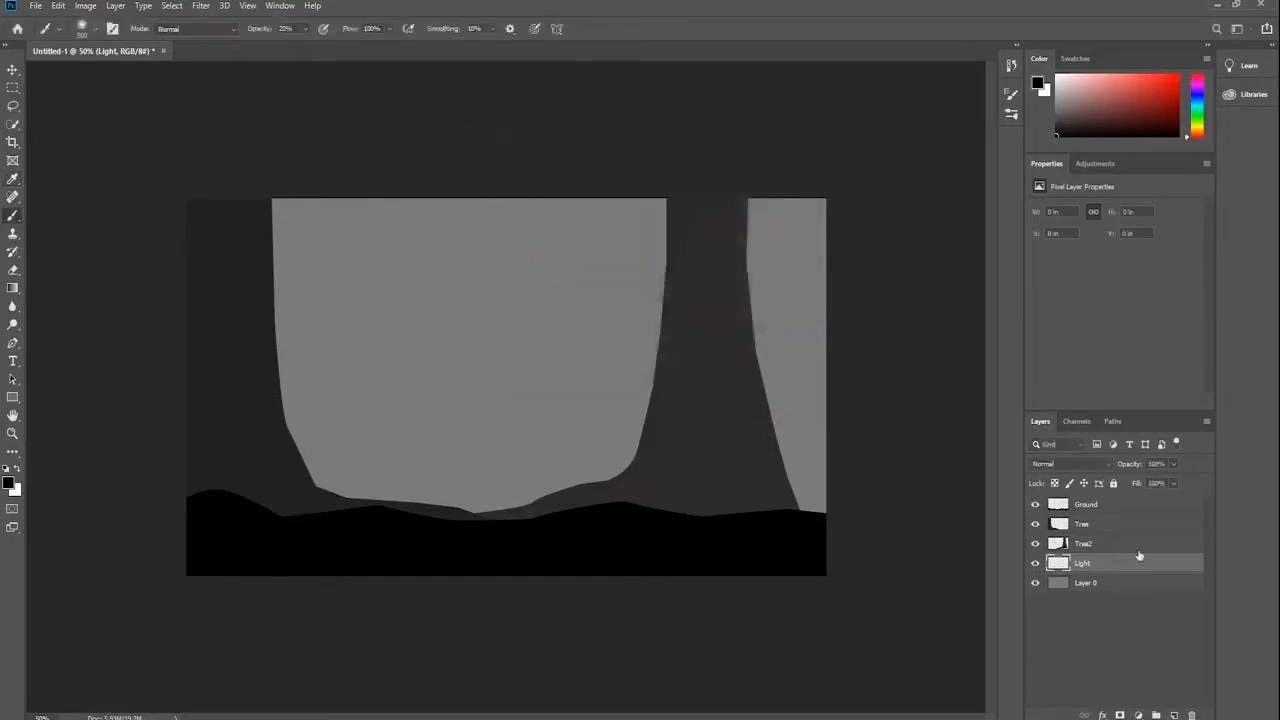
mouse_move(300, 238)
left_mouse_down()
mouse_move(373, 436)
mouse_move(368, 400)
mouse_move(365, 428)
mouse_move(402, 457)
mouse_move(408, 304)
mouse_move(561, 307)
mouse_move(527, 253)
mouse_move(572, 361)
mouse_move(477, 395)
mouse_move(472, 491)
mouse_move(419, 451)
mouse_move(475, 463)
mouse_move(598, 440)
mouse_move(580, 422)
mouse_move(592, 318)
mouse_move(627, 234)
mouse_move(683, 328)
mouse_move(890, 302)
mouse_move(796, 234)
mouse_move(821, 342)
mouse_move(788, 419)
mouse_move(808, 507)
mouse_move(924, 460)
left_mouse_up()
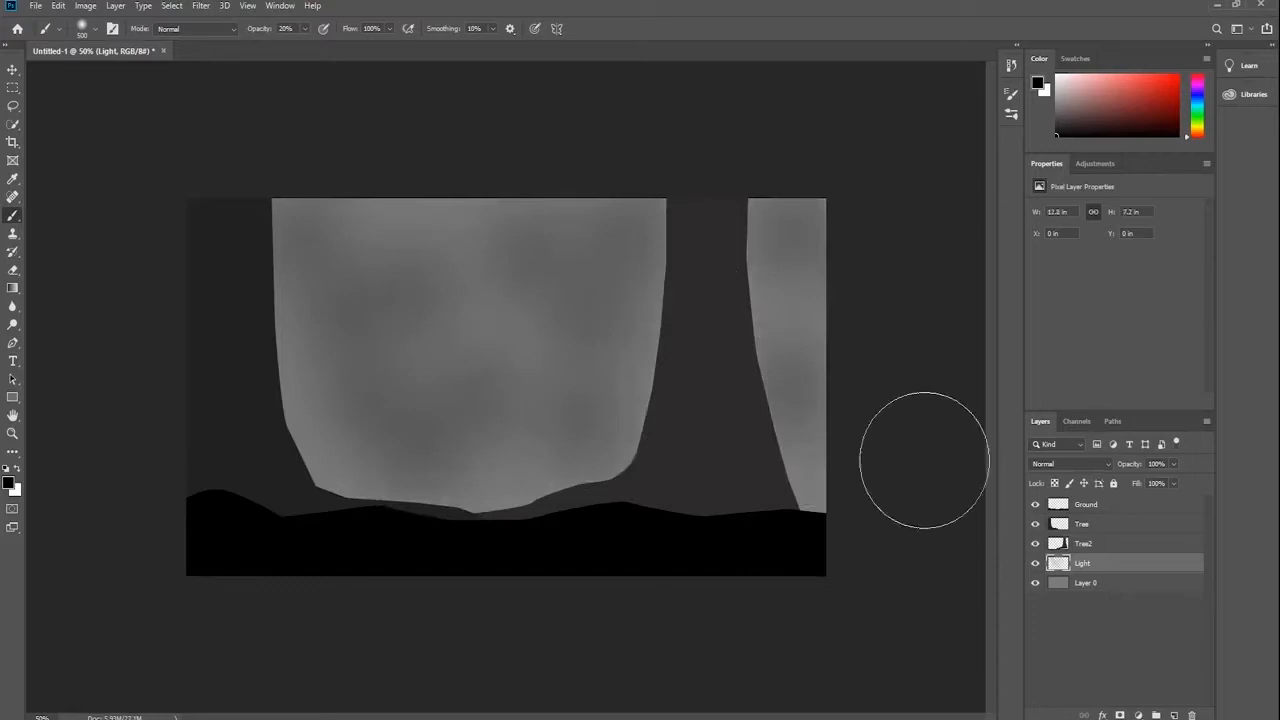
Switch the foreground colour to white and paint soft light patches between the trunks, building up a glow near the centre
left_click(17, 468)
mouse_move(371, 243)
left_mouse_down()
mouse_move(360, 170)
mouse_move(366, 480)
mouse_move(326, 443)
mouse_move(437, 466)
mouse_move(546, 434)
mouse_move(609, 486)
mouse_move(573, 338)
left_mouse_up()
left_click(568, 306)
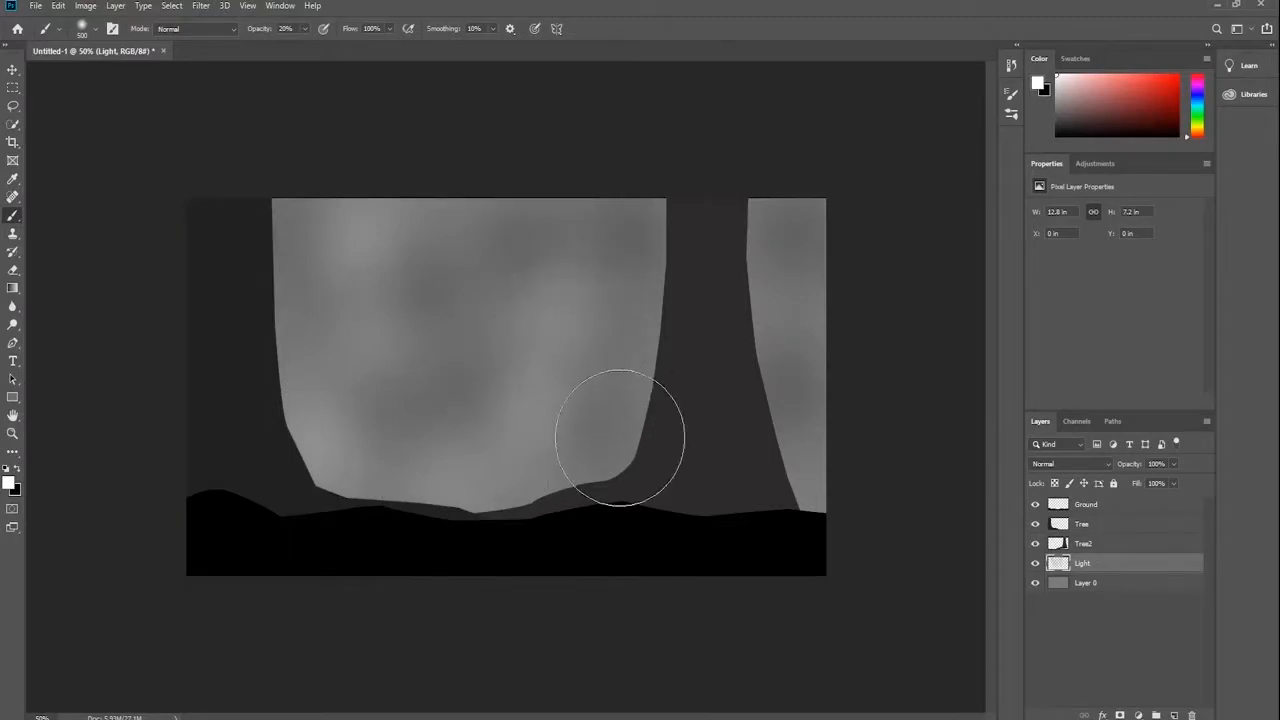
left_click(541, 315)
left_click(480, 386)
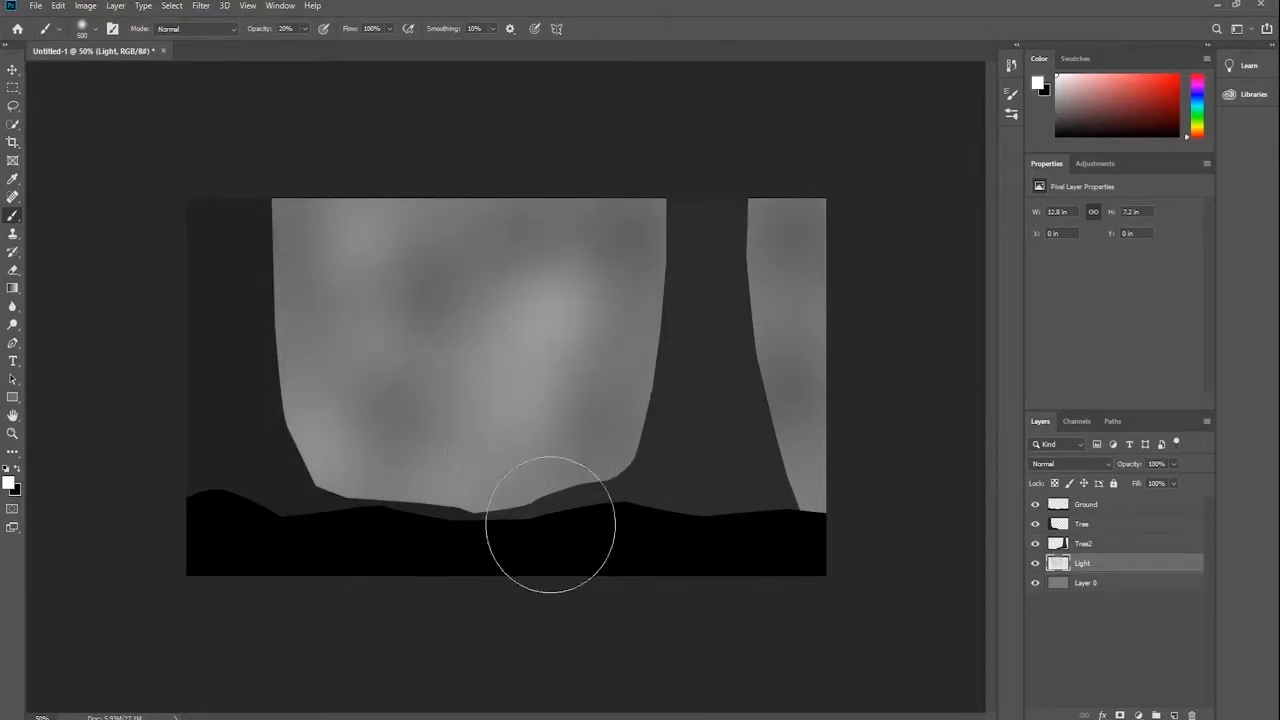
left_click(477, 376)
Dab soft white light over the strip beyond the second trunk and along the central gap's upper and left areas
left_click(782, 230)
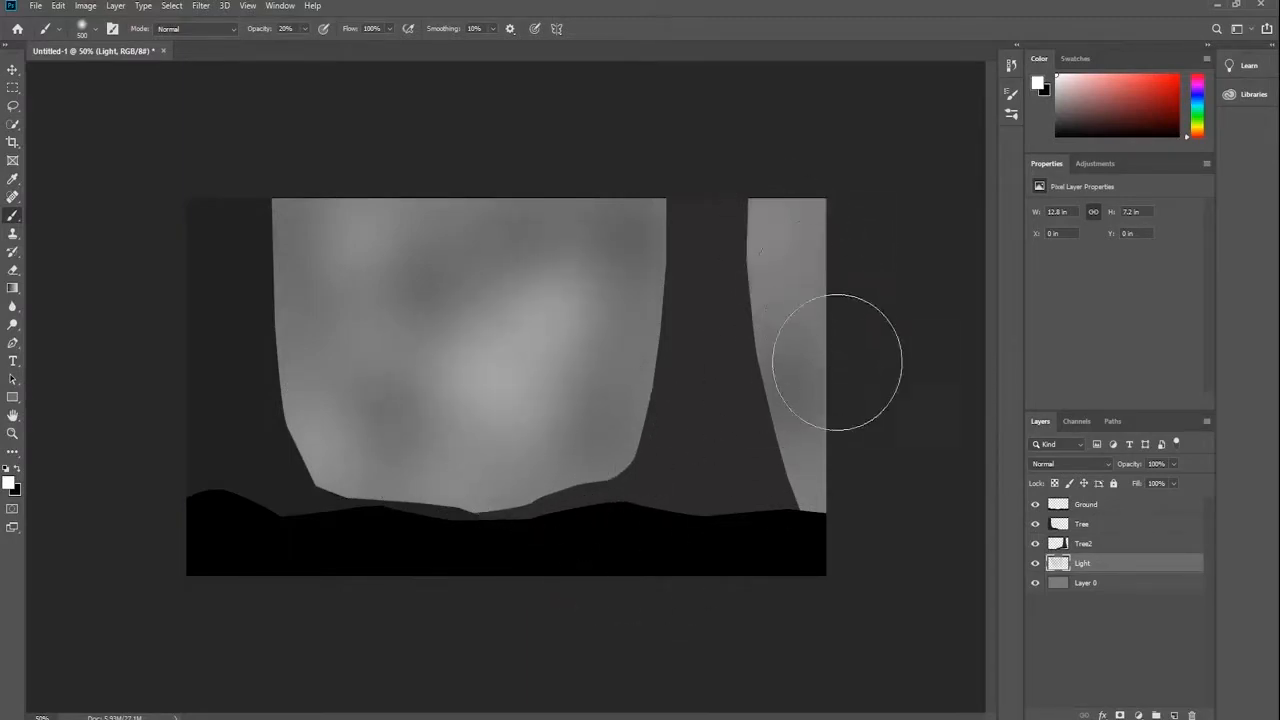
left_click(806, 382)
left_click(799, 478)
left_click(823, 268)
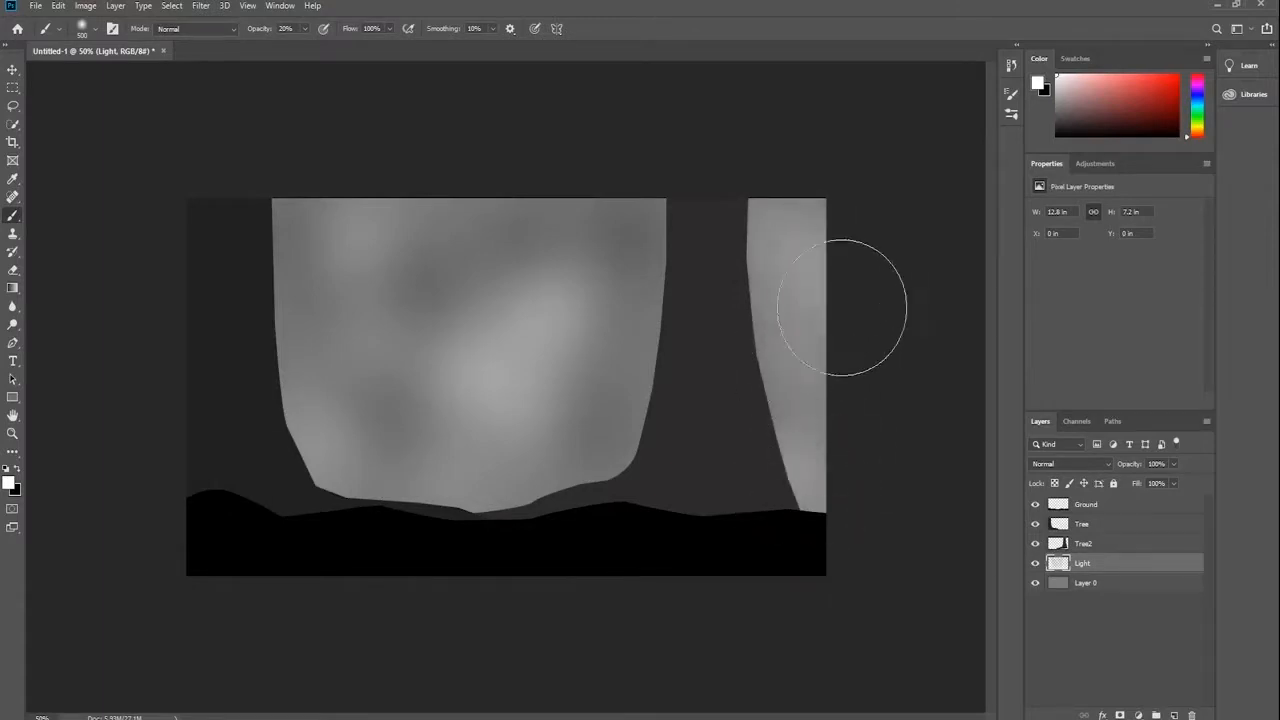
left_click(835, 317)
left_click(417, 225)
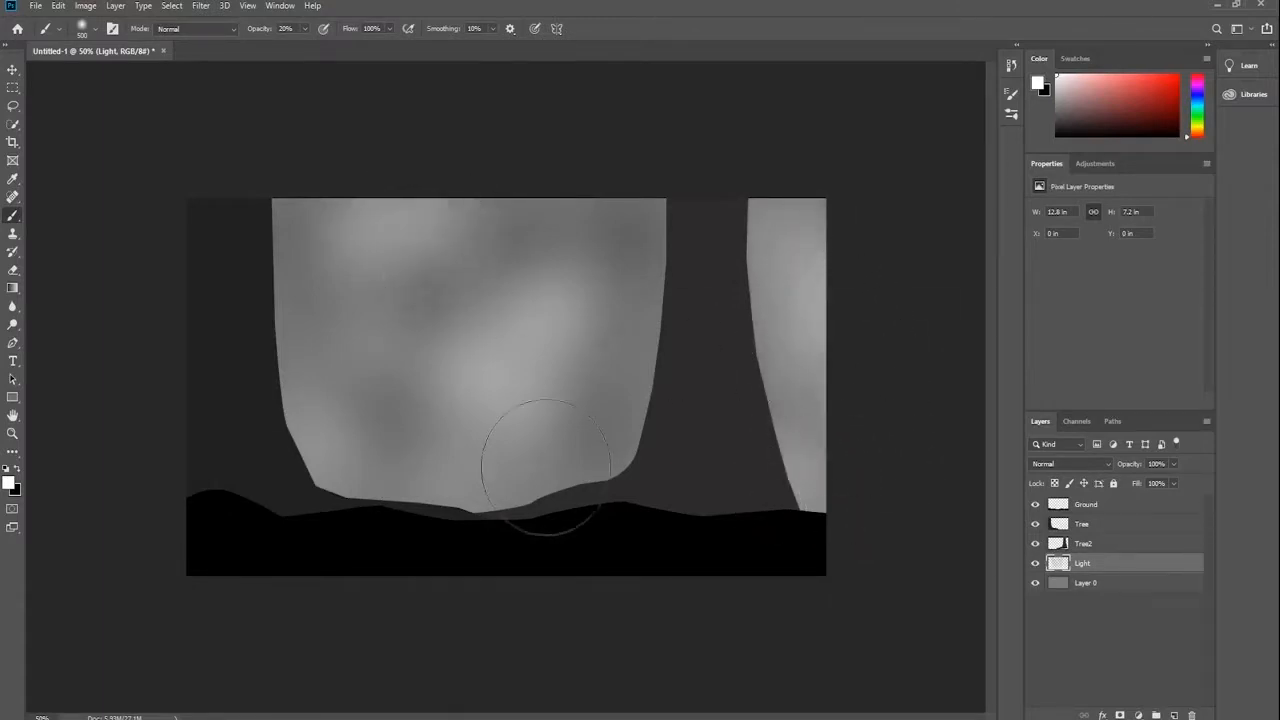
left_click(277, 340)
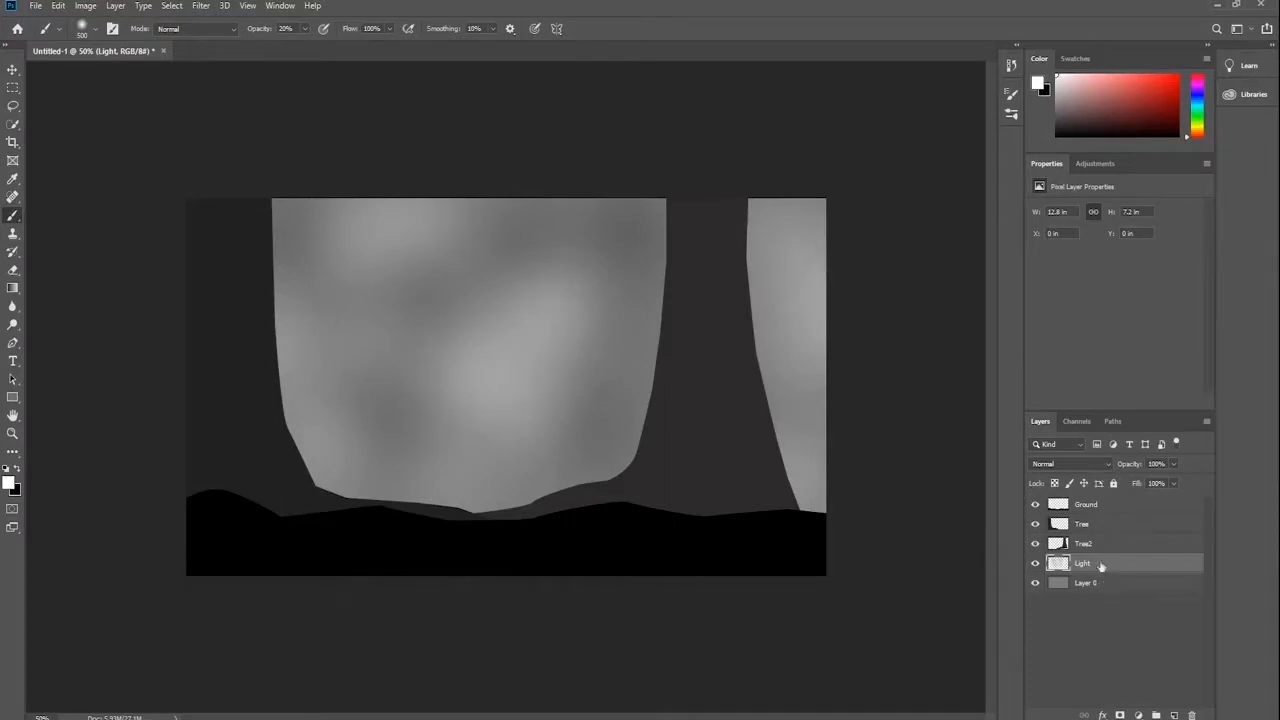
Add a new layer directly above the Tree layer and name it Grass
left_click(1130, 505)
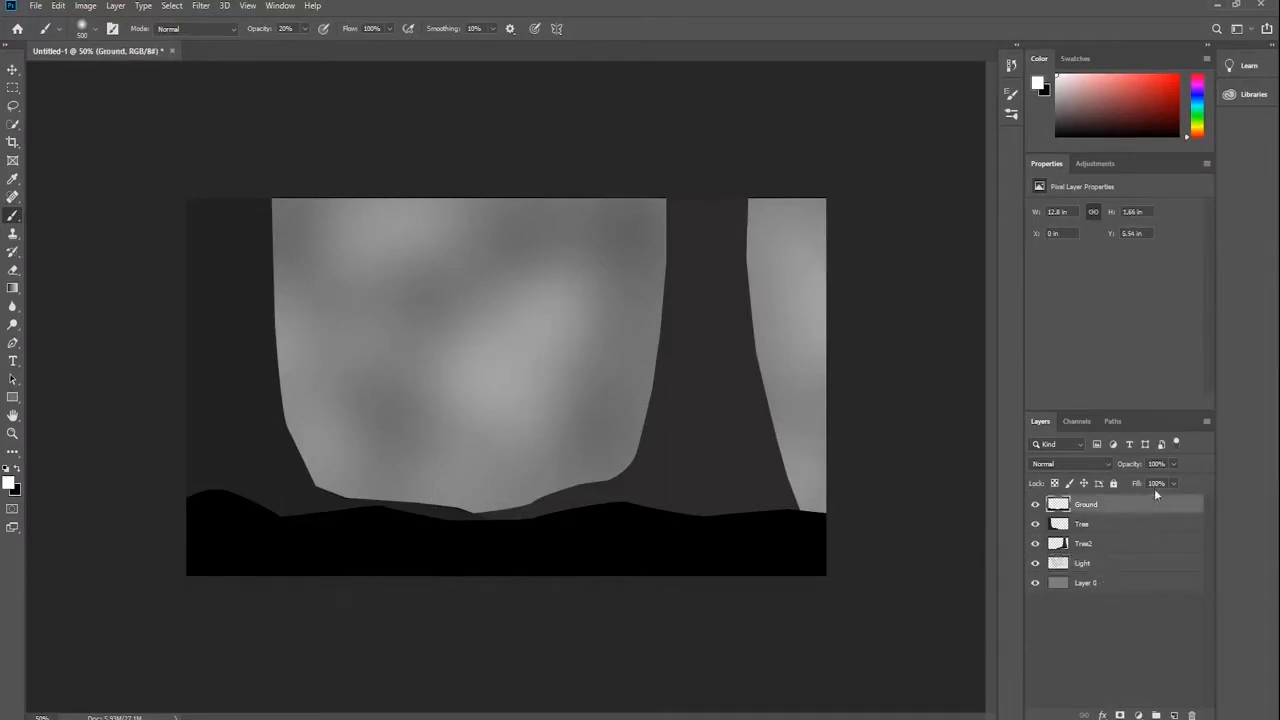
left_click(1124, 526)
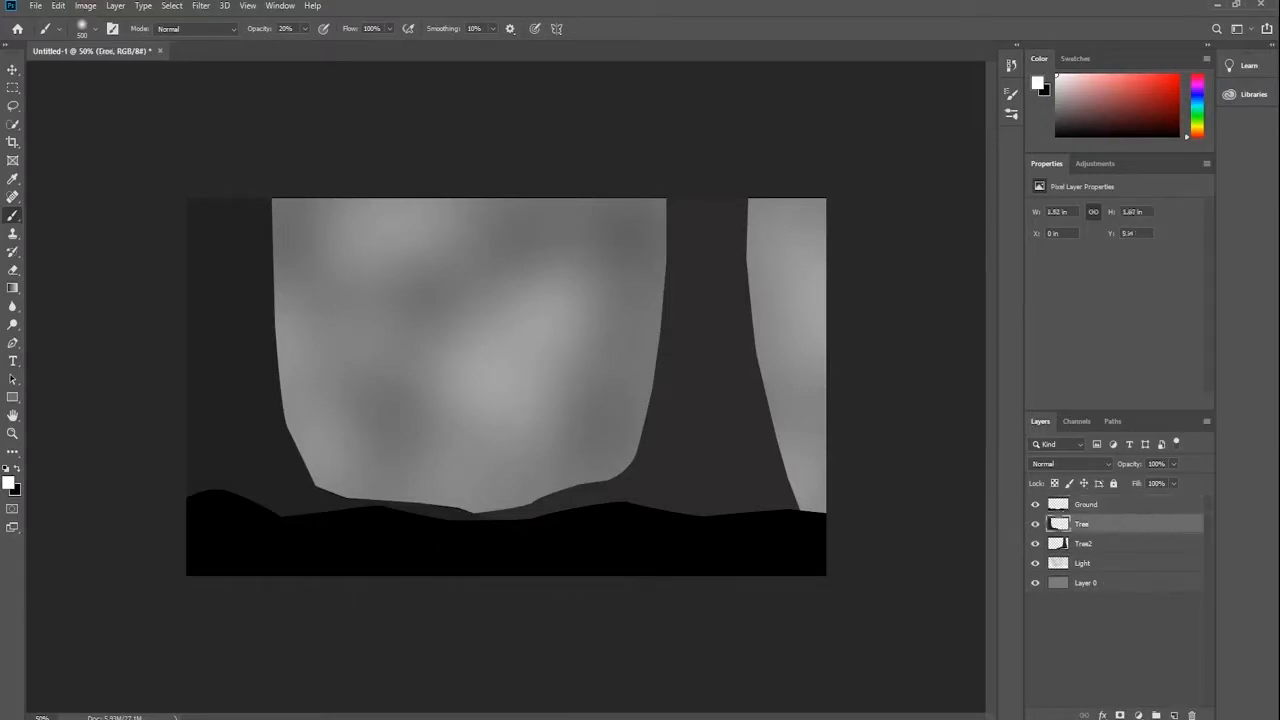
left_click(1176, 715)
double_click(1087, 524)
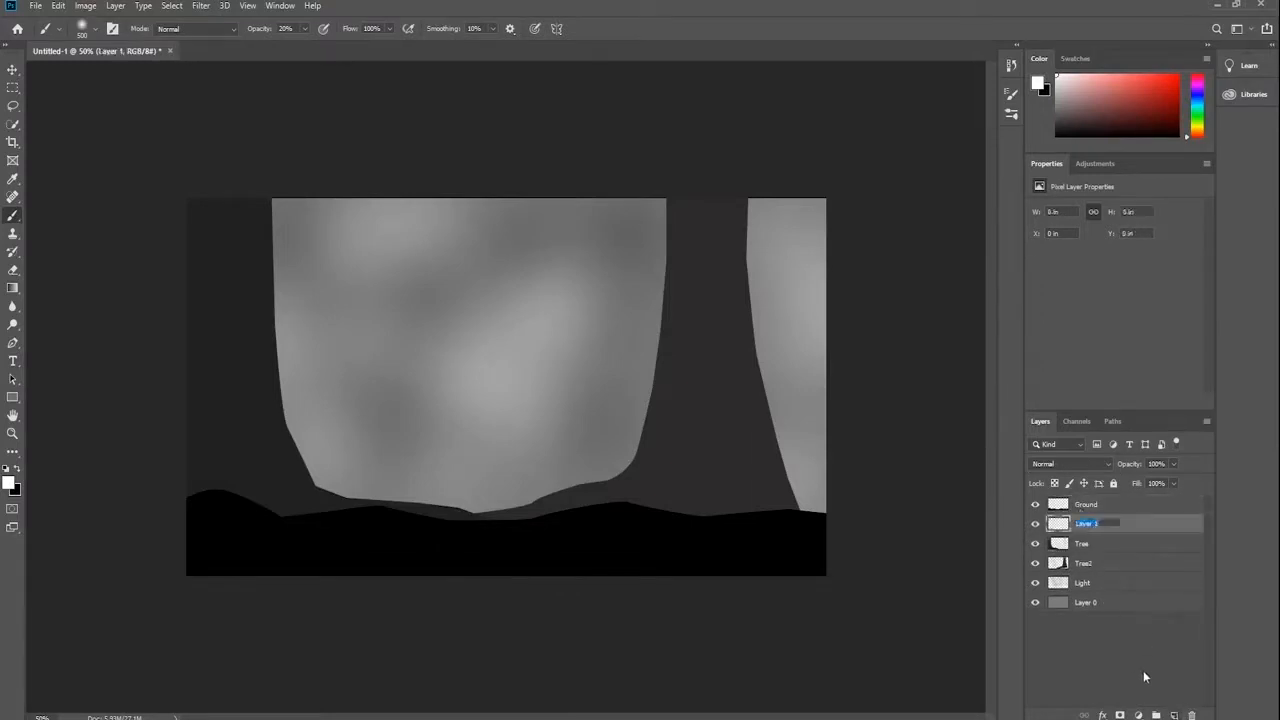
type("Grass")
key("Return")
Load the Legacy Brushes set into the brush presets
left_click(115, 30)
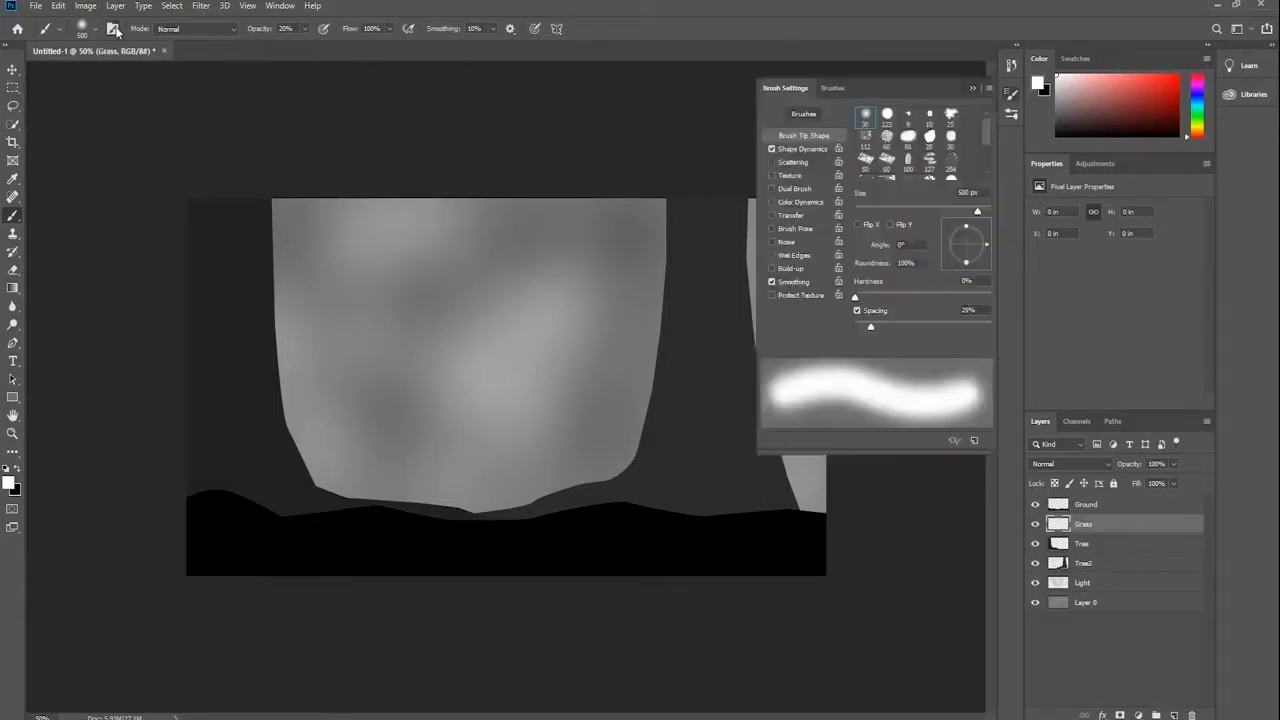
left_click(833, 88)
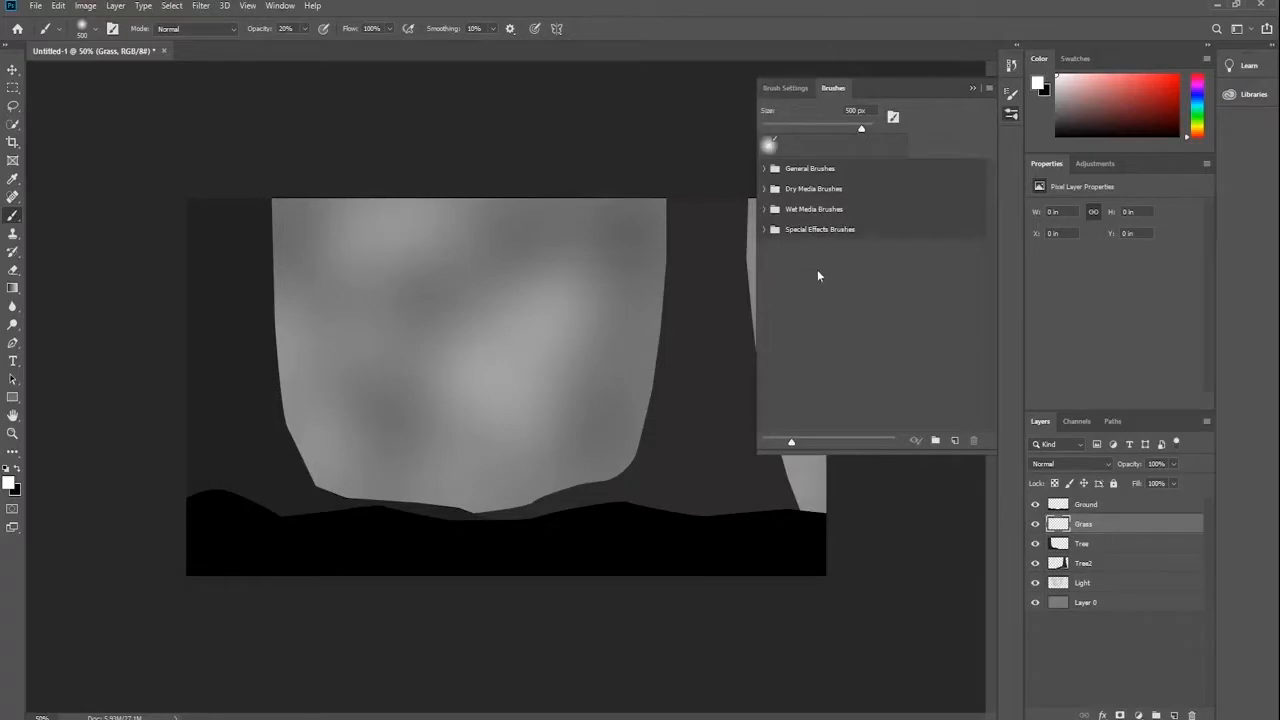
left_click(988, 90)
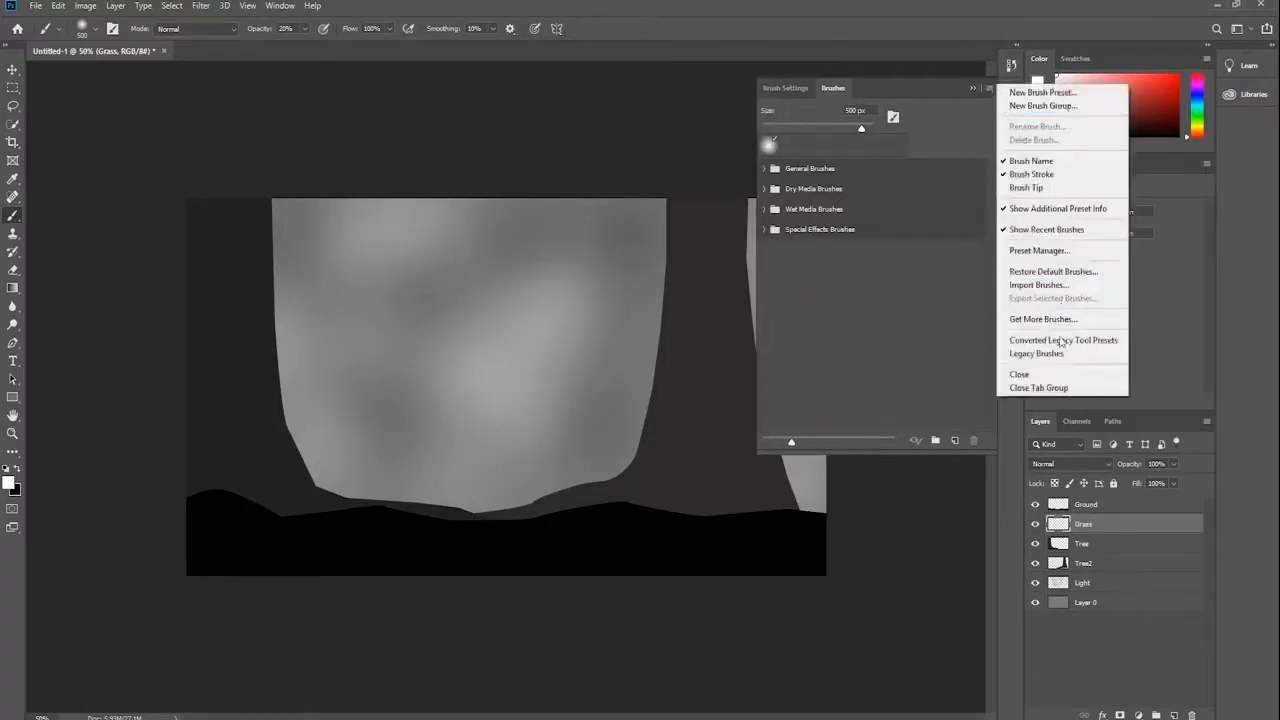
left_click(1053, 356)
left_click(591, 272)
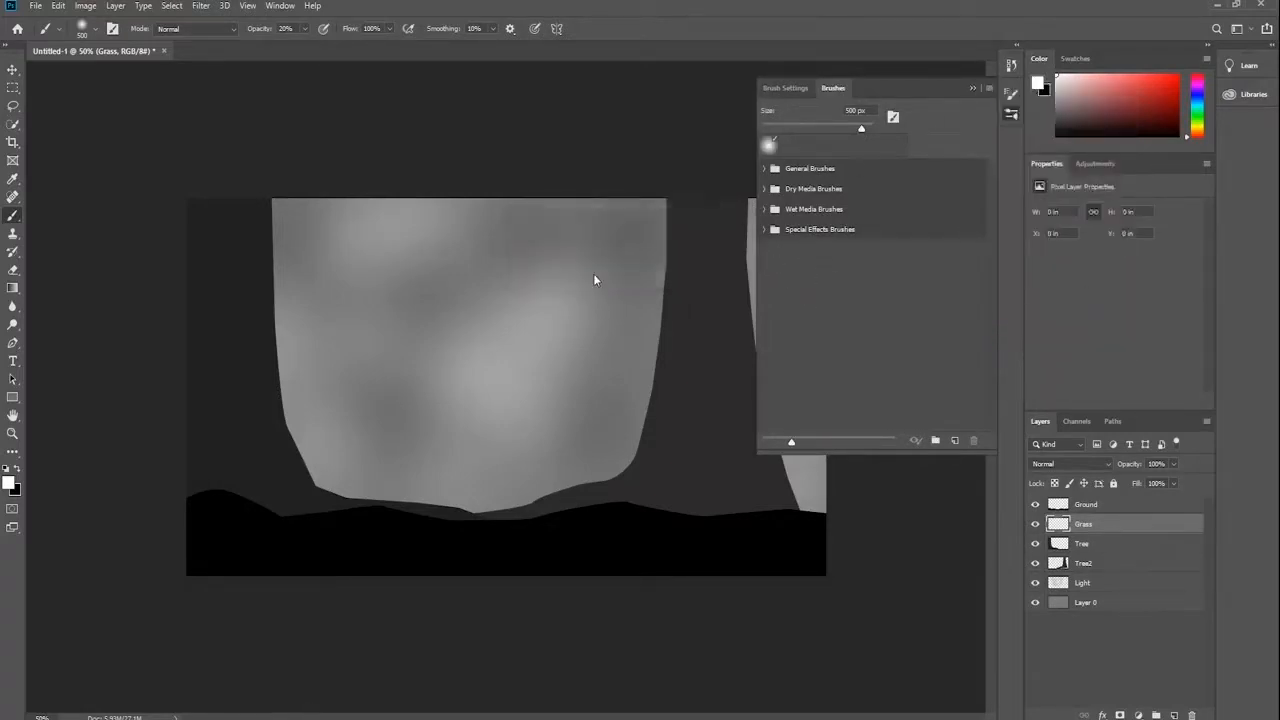
Choose the Dune Grass brush from the legacy Default Brushes and set its spacing to 56%
left_click(764, 250)
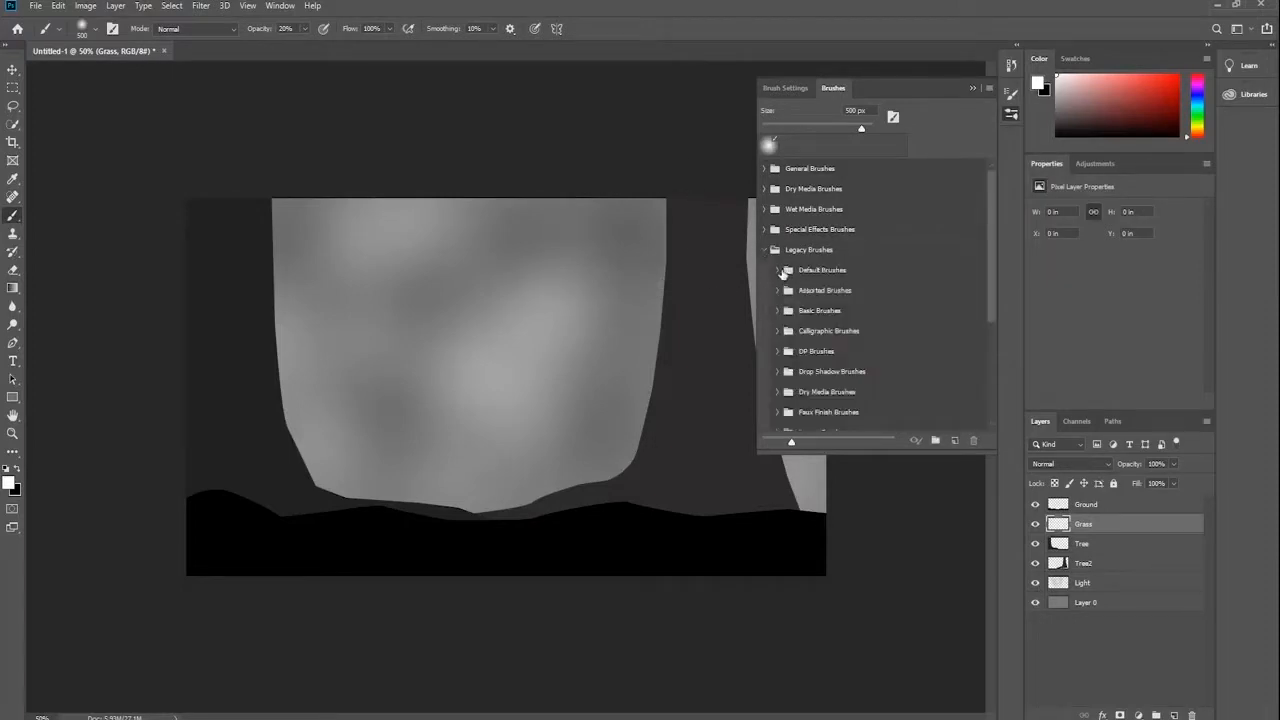
left_click(778, 270)
scroll(888, 320, "down", 2)
scroll(888, 320, "down", 10)
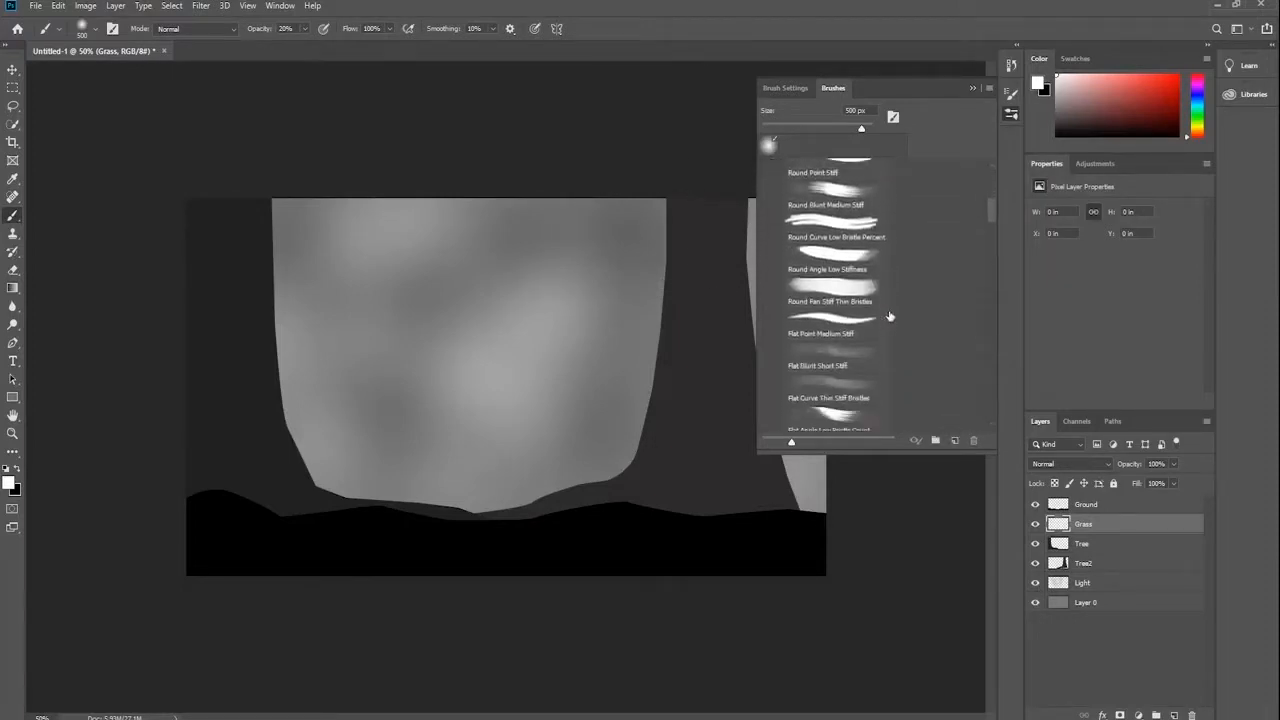
scroll(889, 314, "down", 10)
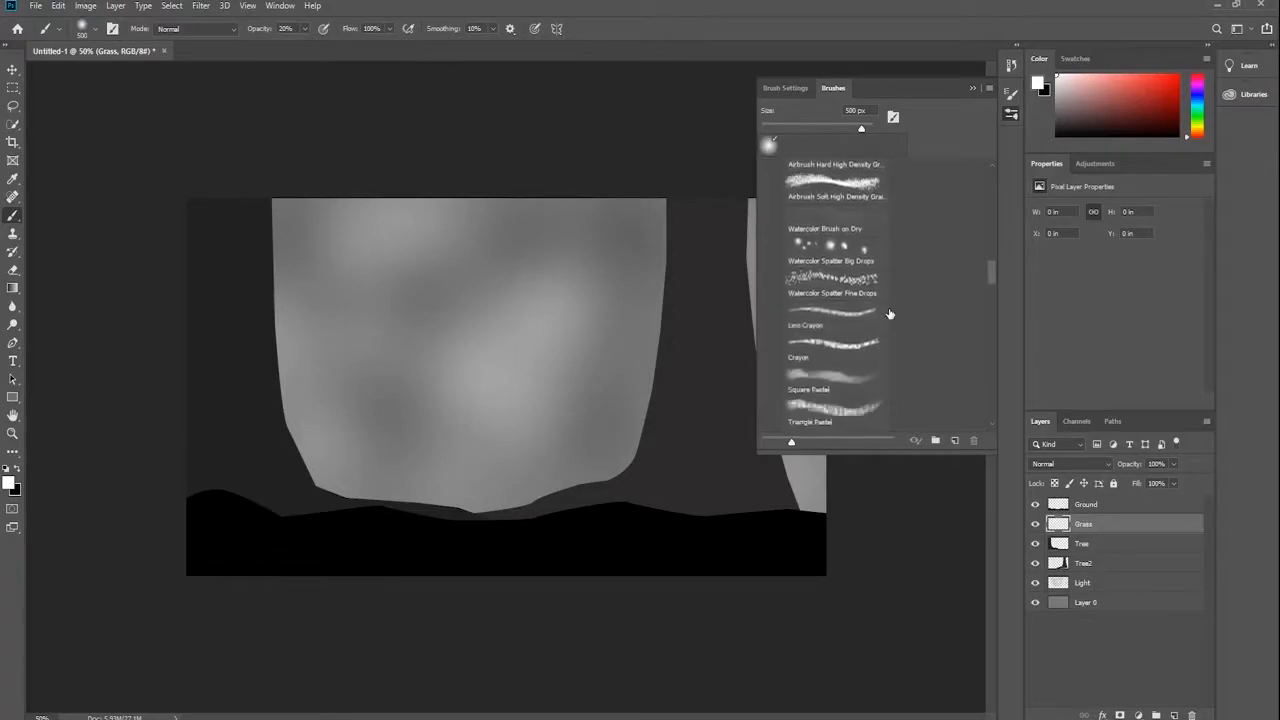
scroll(889, 314, "down", 10)
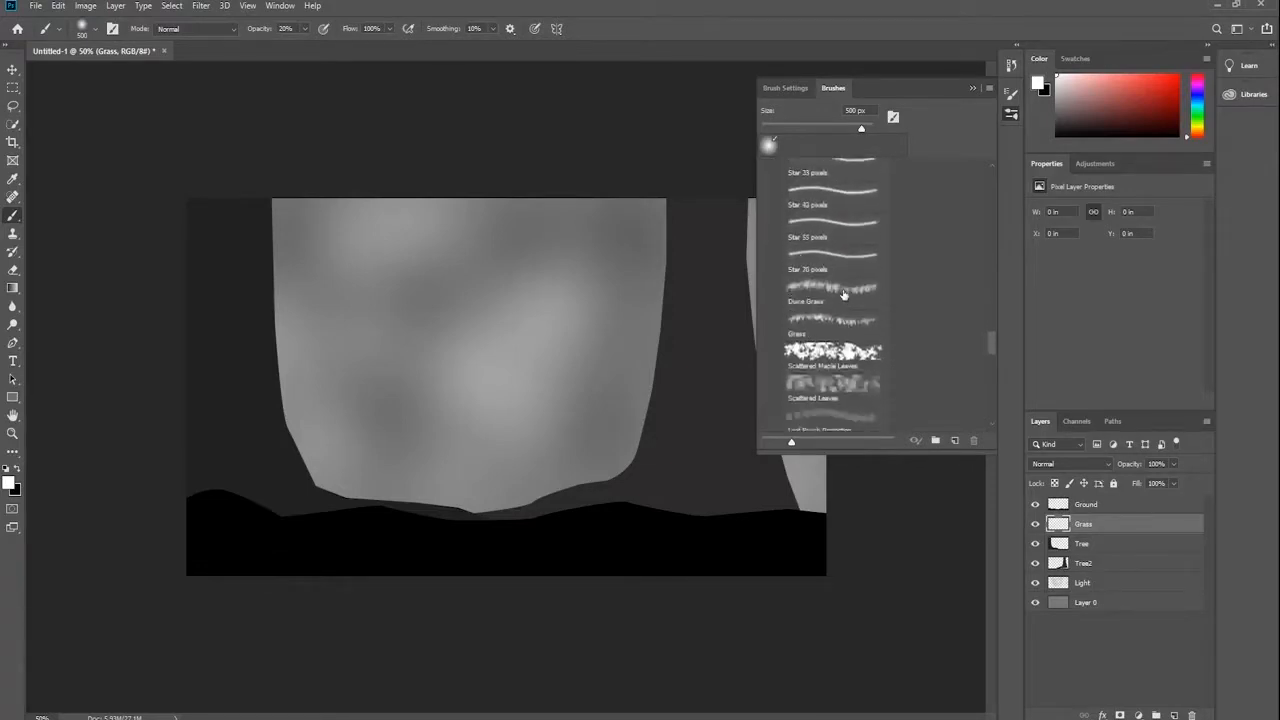
left_click(842, 292)
left_click(797, 91)
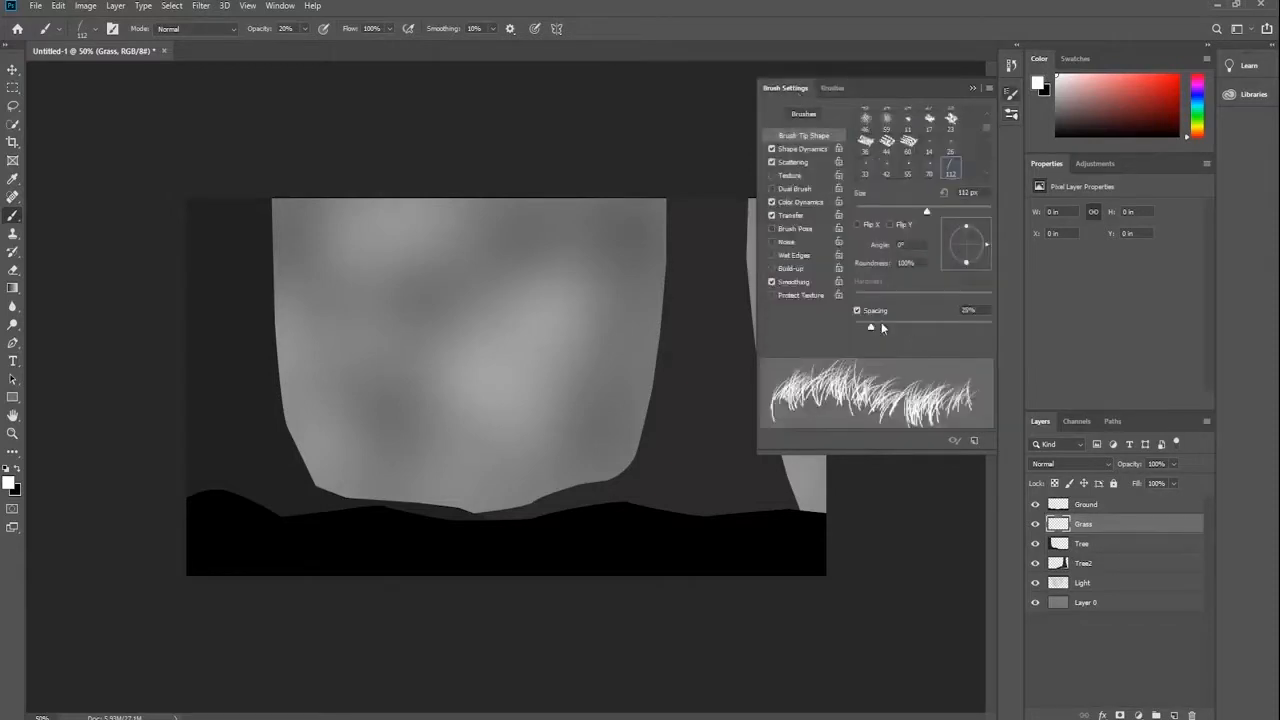
left_click_drag(873, 329, 898, 329)
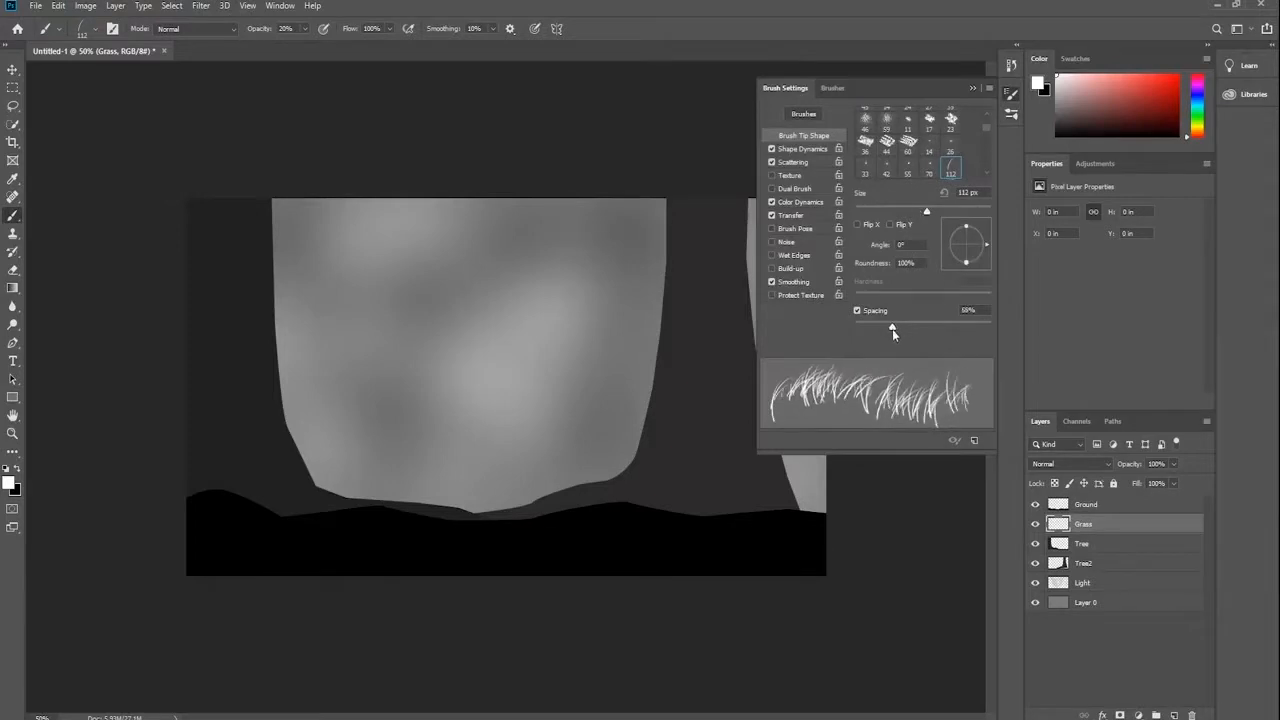
Try Shape Dynamics with 7% size jitter, 4% angle jitter, 8% roundness jitter and 8% minimum roundness, and test the brush without Scattering
left_click(797, 150)
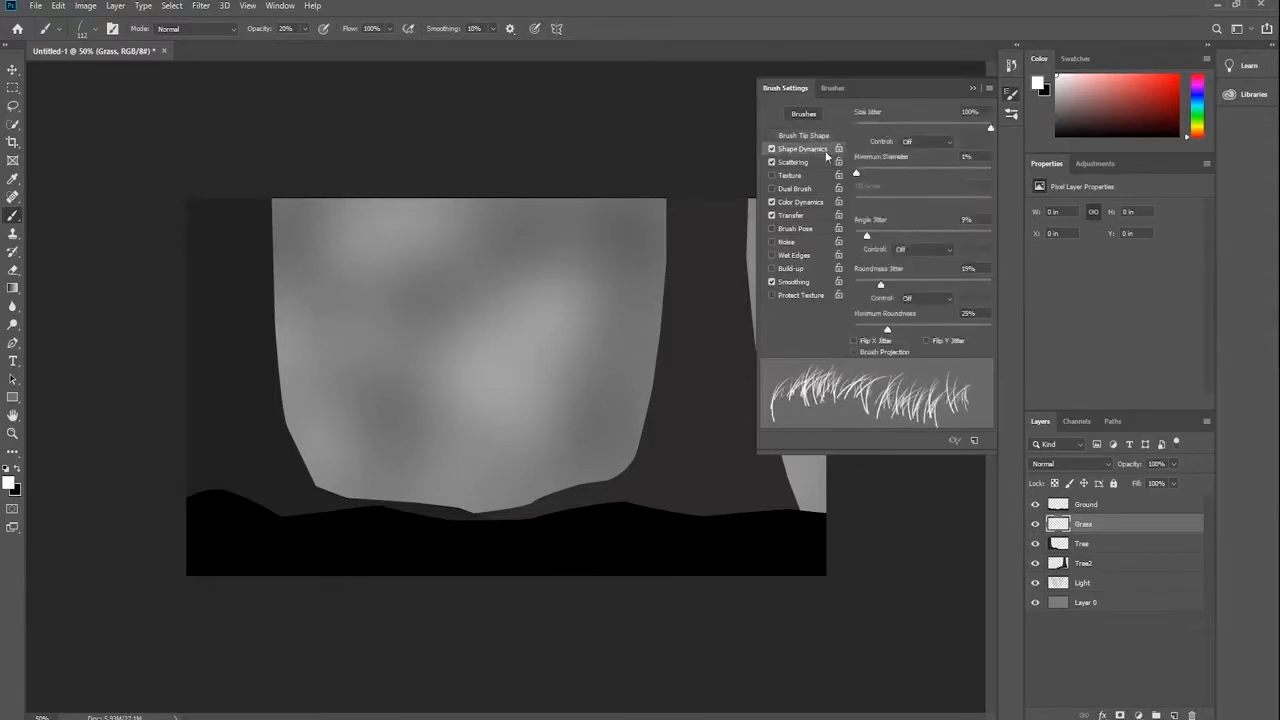
mouse_move(990, 130)
left_mouse_down()
mouse_move(853, 146)
mouse_move(864, 139)
left_mouse_up()
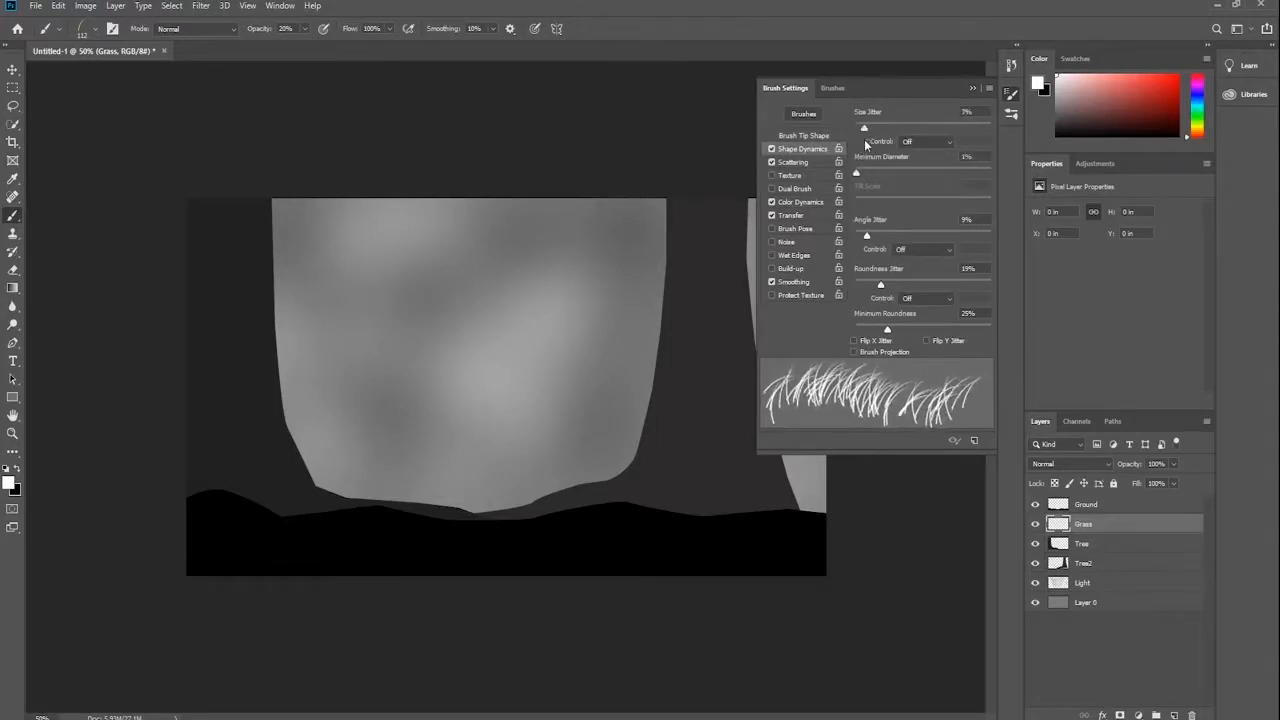
left_click_drag(868, 240, 860, 239)
left_click_drag(884, 288, 866, 288)
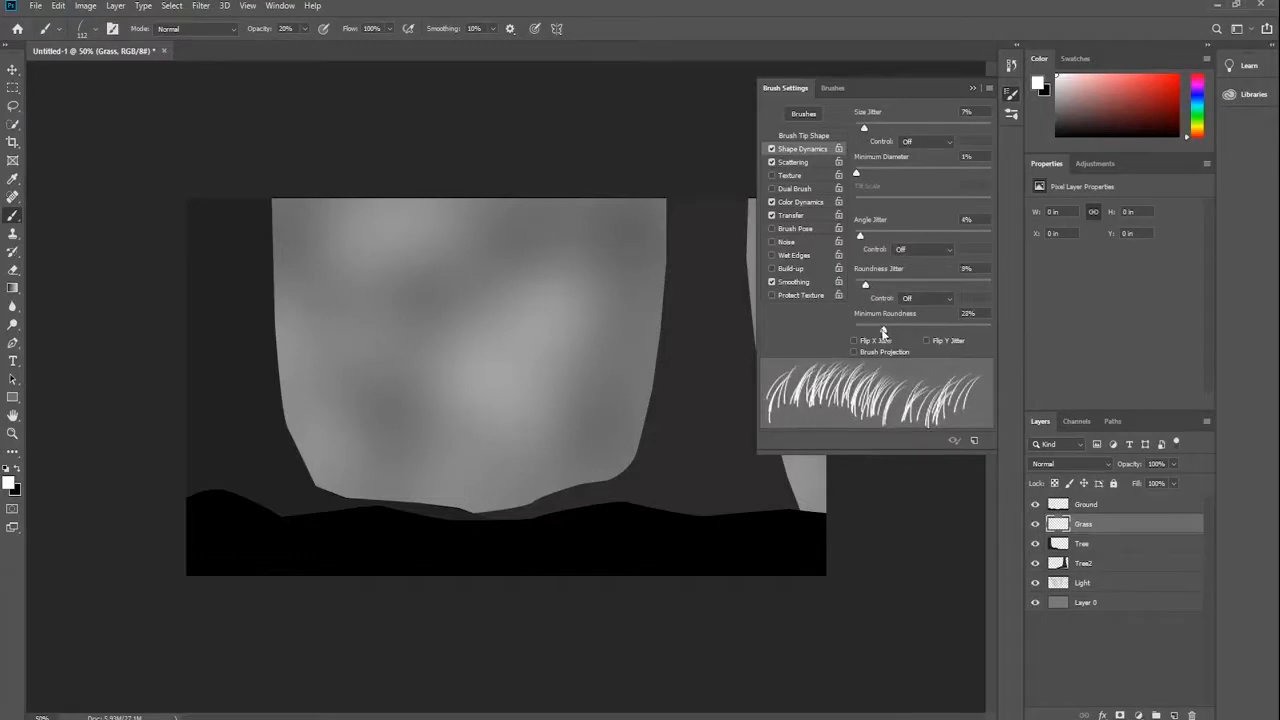
left_click_drag(888, 331, 864, 333)
left_click(772, 163)
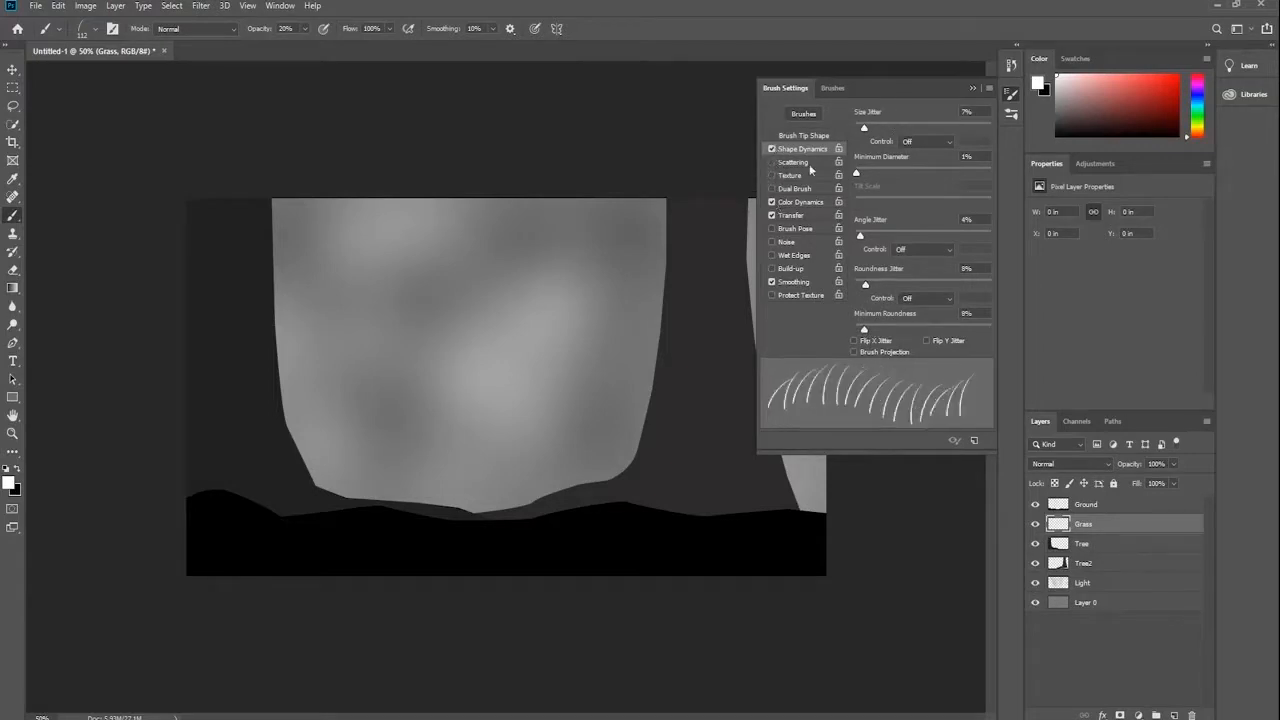
Turn off Shape Dynamics, Color Dynamics and Smoothing for the grass brush, keep Scattering on and set Scatter to 44%
left_click(771, 149)
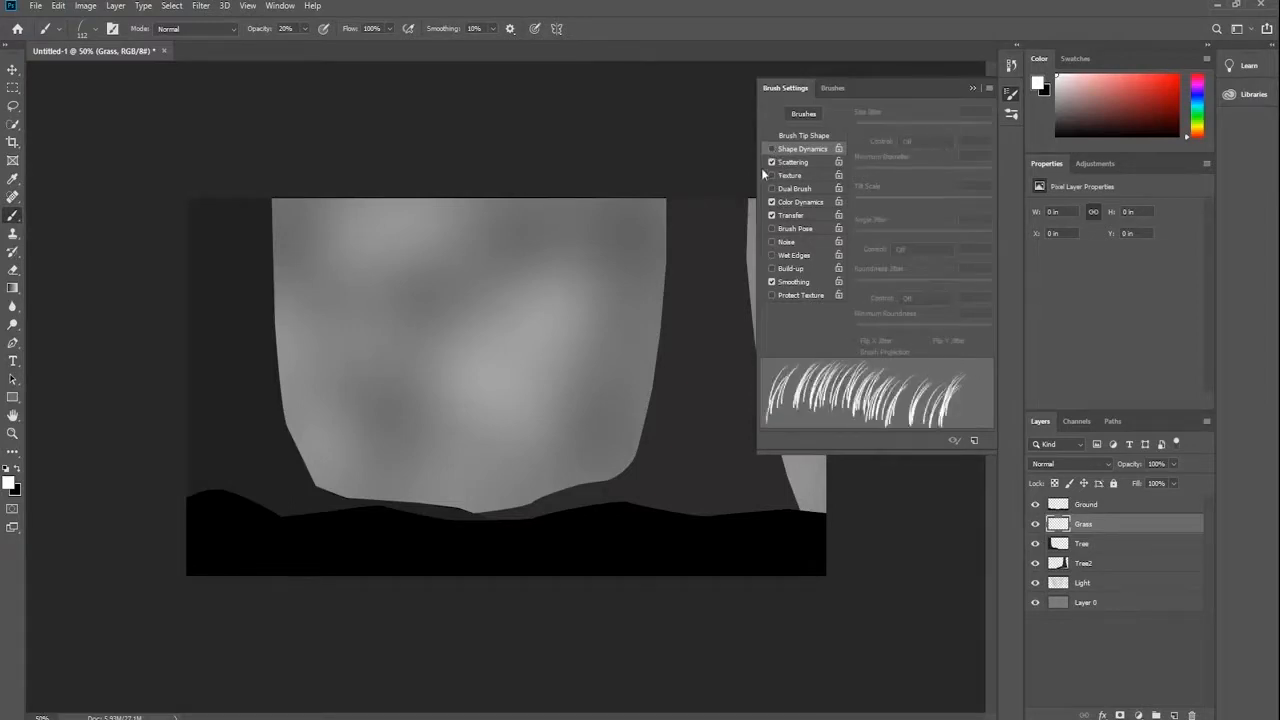
left_click(802, 162)
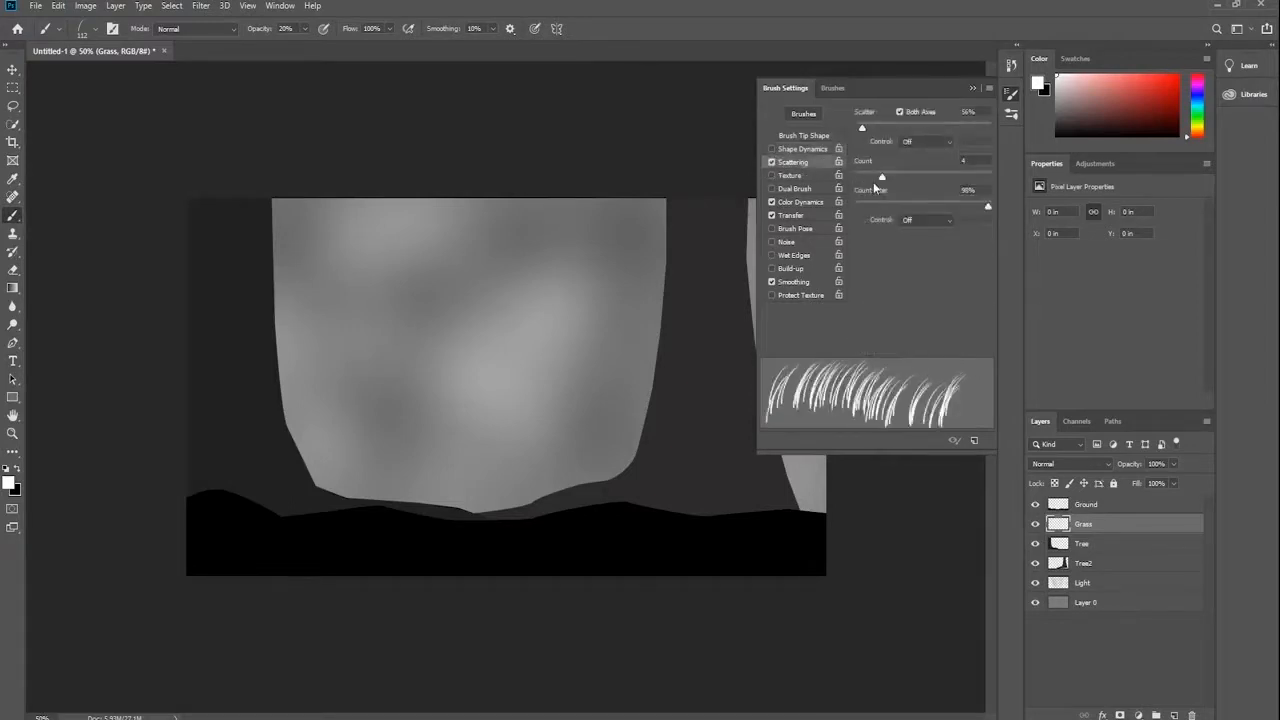
left_click_drag(882, 180, 880, 184)
mouse_move(863, 131)
left_mouse_down()
mouse_move(895, 137)
mouse_move(861, 137)
left_mouse_up()
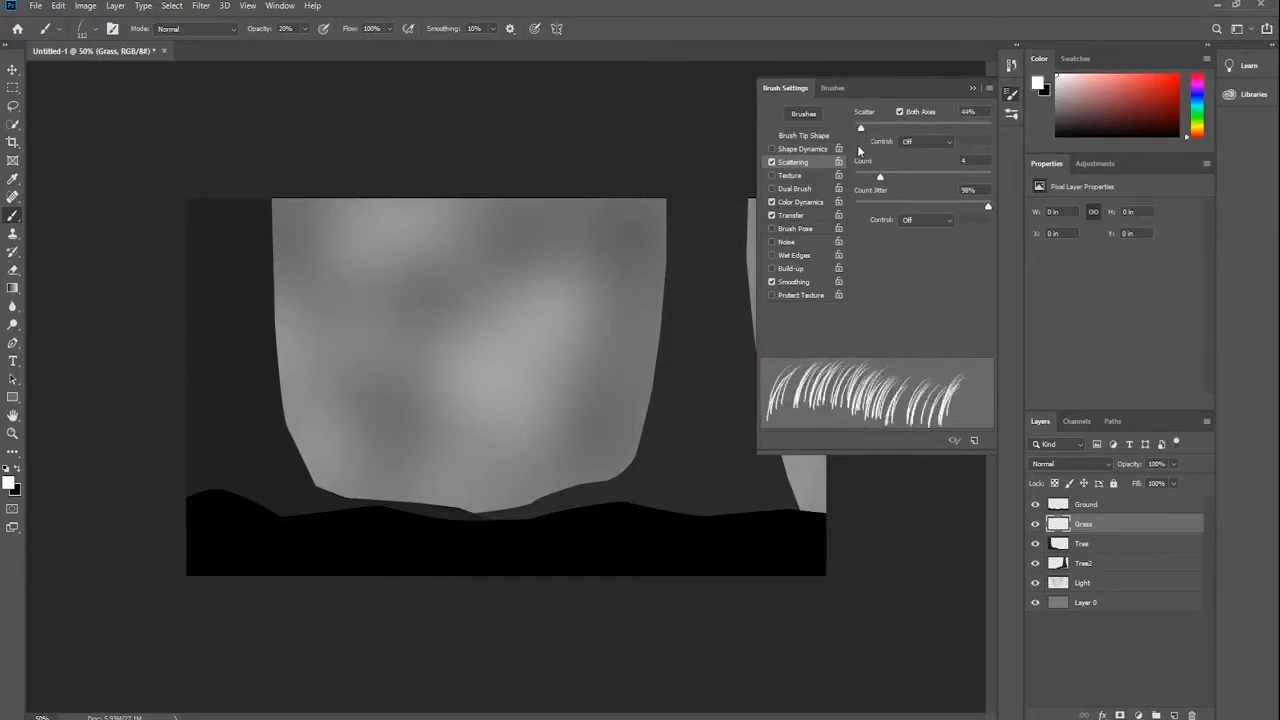
left_click(772, 203)
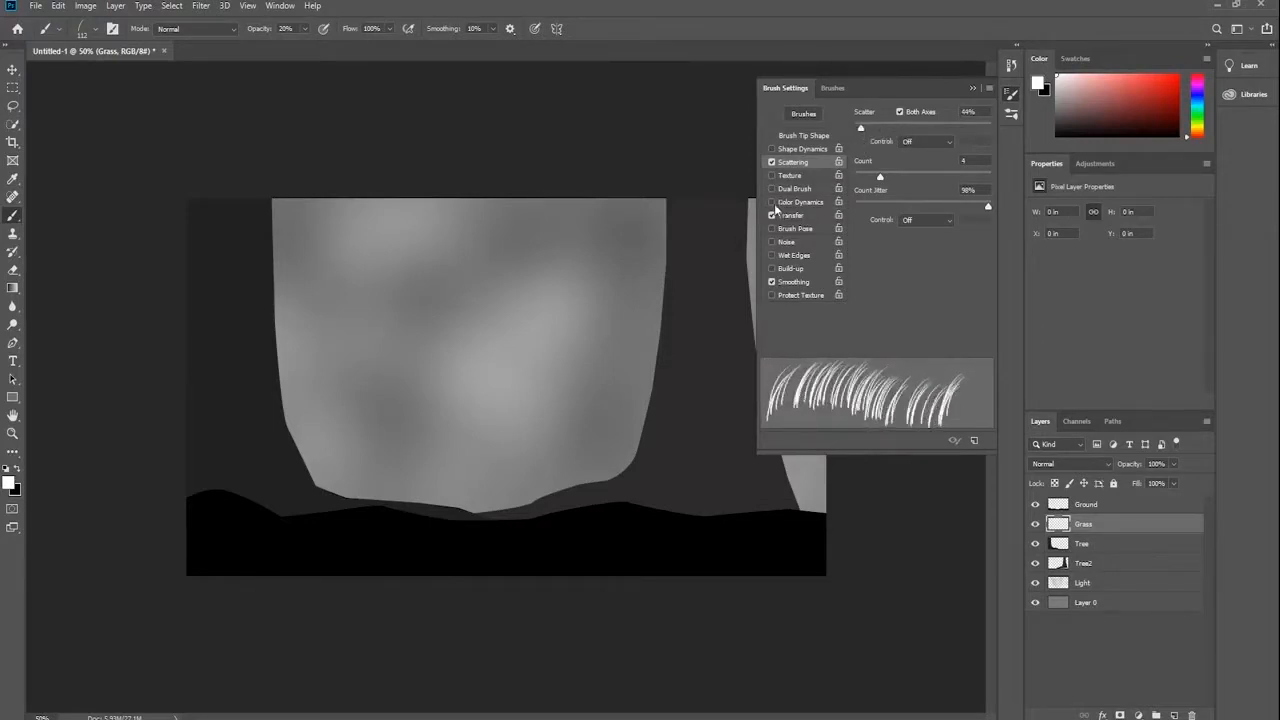
left_click(772, 282)
Set the brush tip angle to 15° and paint black grass at 100% opacity along the whole ground ridge
left_click(805, 135)
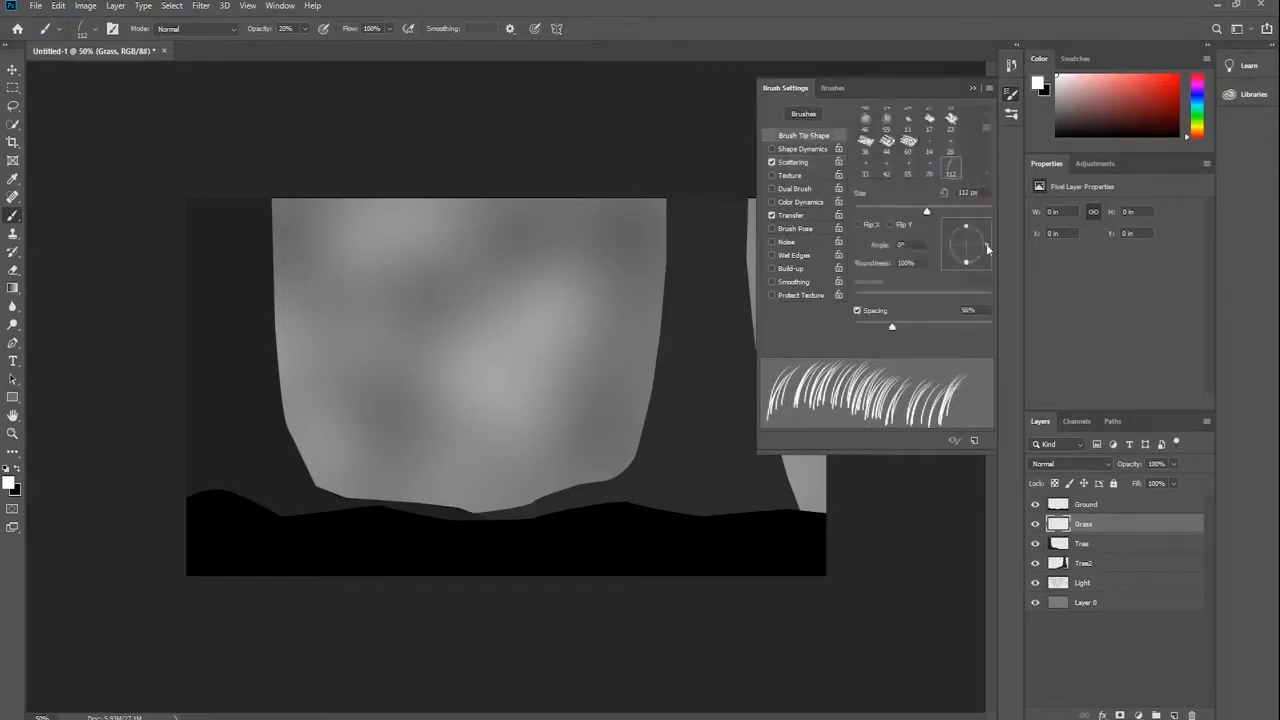
left_click_drag(986, 246, 983, 241)
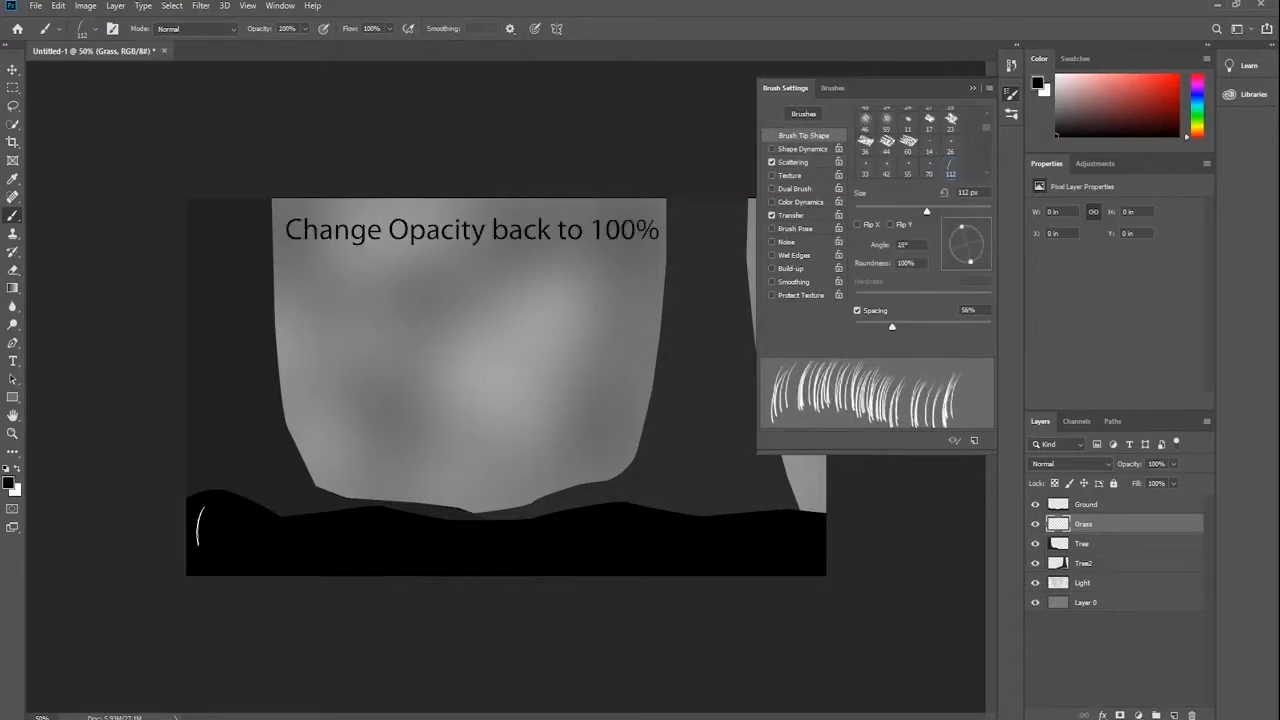
mouse_move(193, 503)
left_mouse_down()
mouse_move(282, 530)
mouse_move(270, 523)
mouse_move(640, 515)
mouse_move(837, 529)
left_mouse_up()
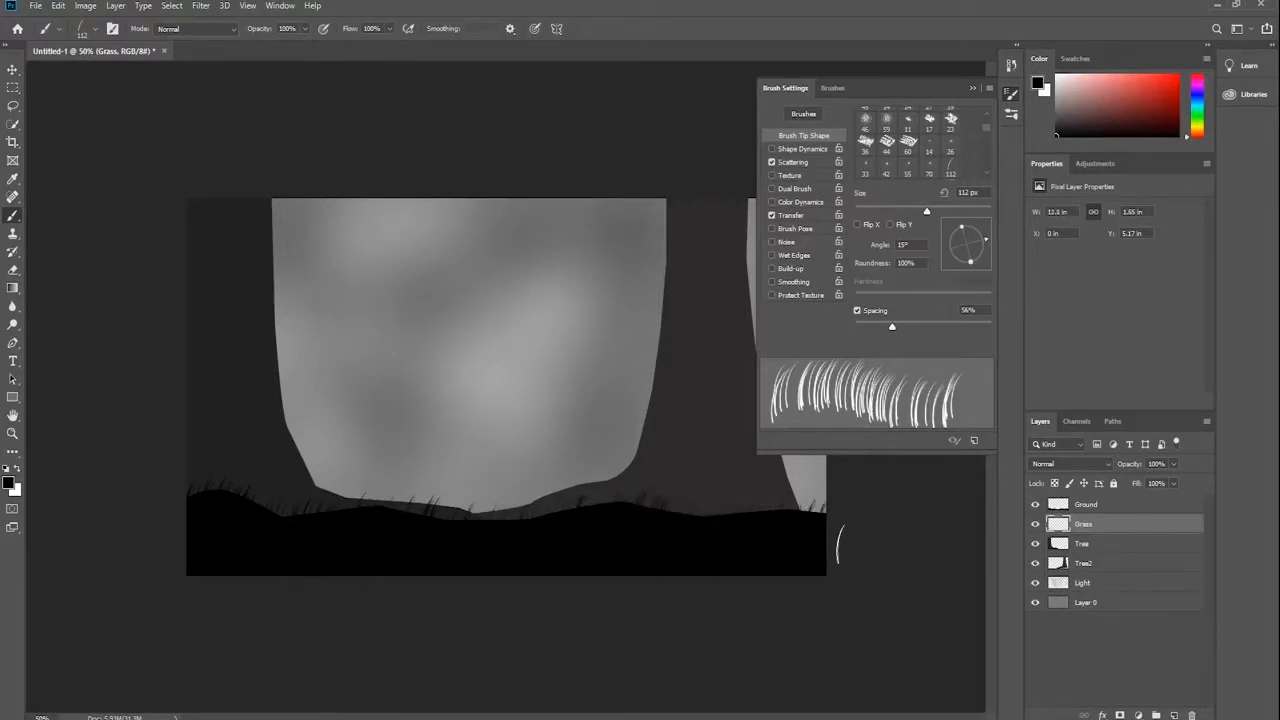
Flip the brush tip horizontally, set its angle to -31° and paint more grass along the ground ridge
left_click(857, 225)
left_click_drag(986, 242, 990, 256)
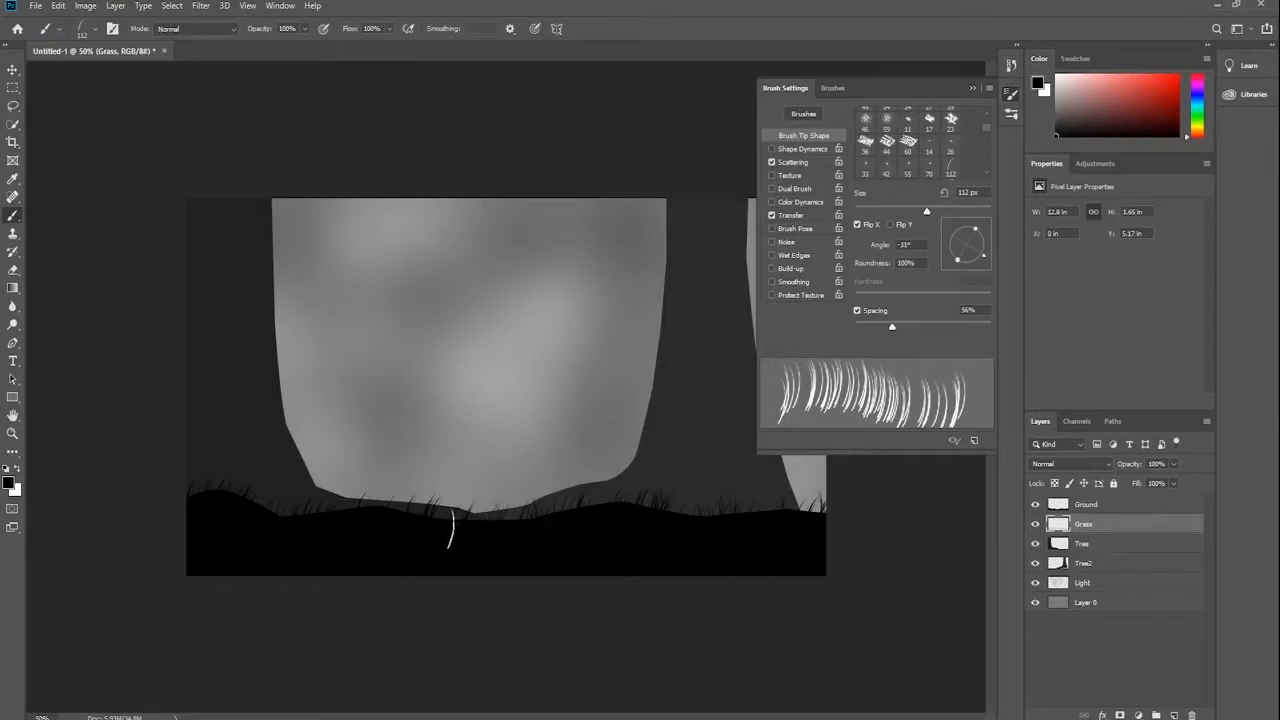
mouse_move(304, 523)
left_mouse_down()
mouse_move(248, 504)
mouse_move(162, 503)
left_mouse_up()
left_click(970, 91)
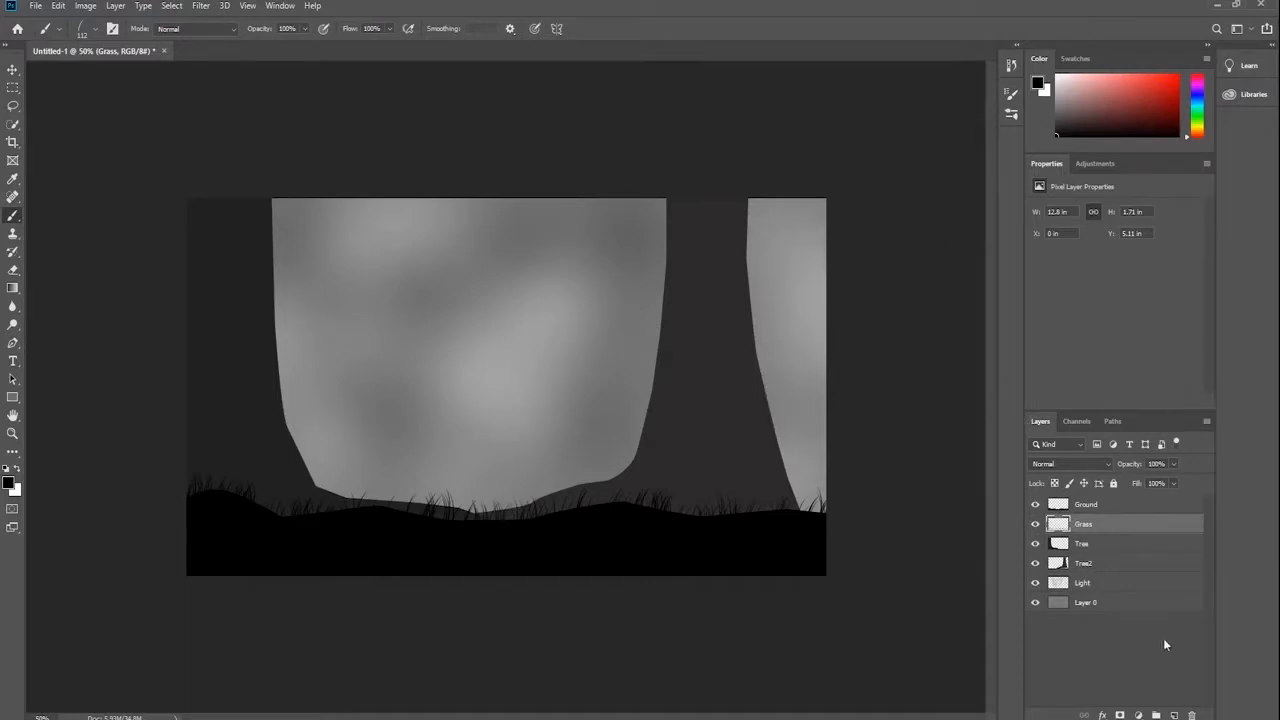
Soften the Ground layer with a Gaussian Blur and return to the Brush tool
left_click(1123, 505)
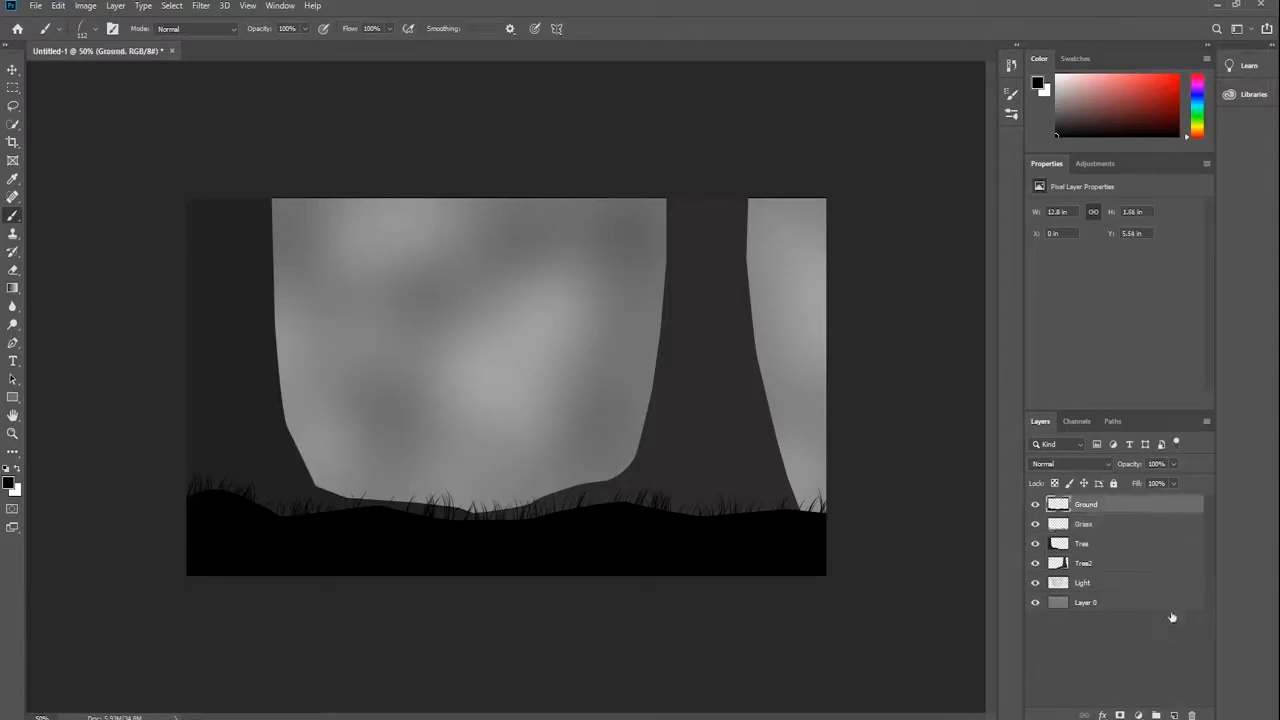
left_click(201, 6)
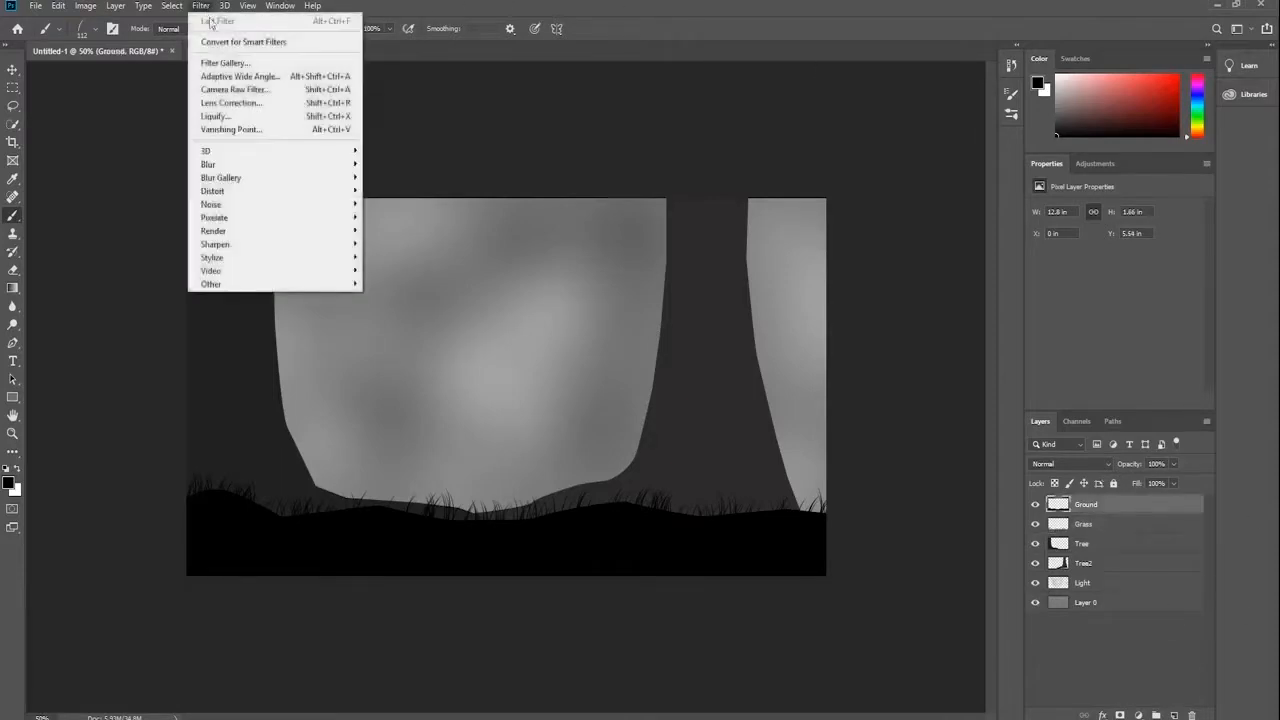
mouse_move(316, 165)
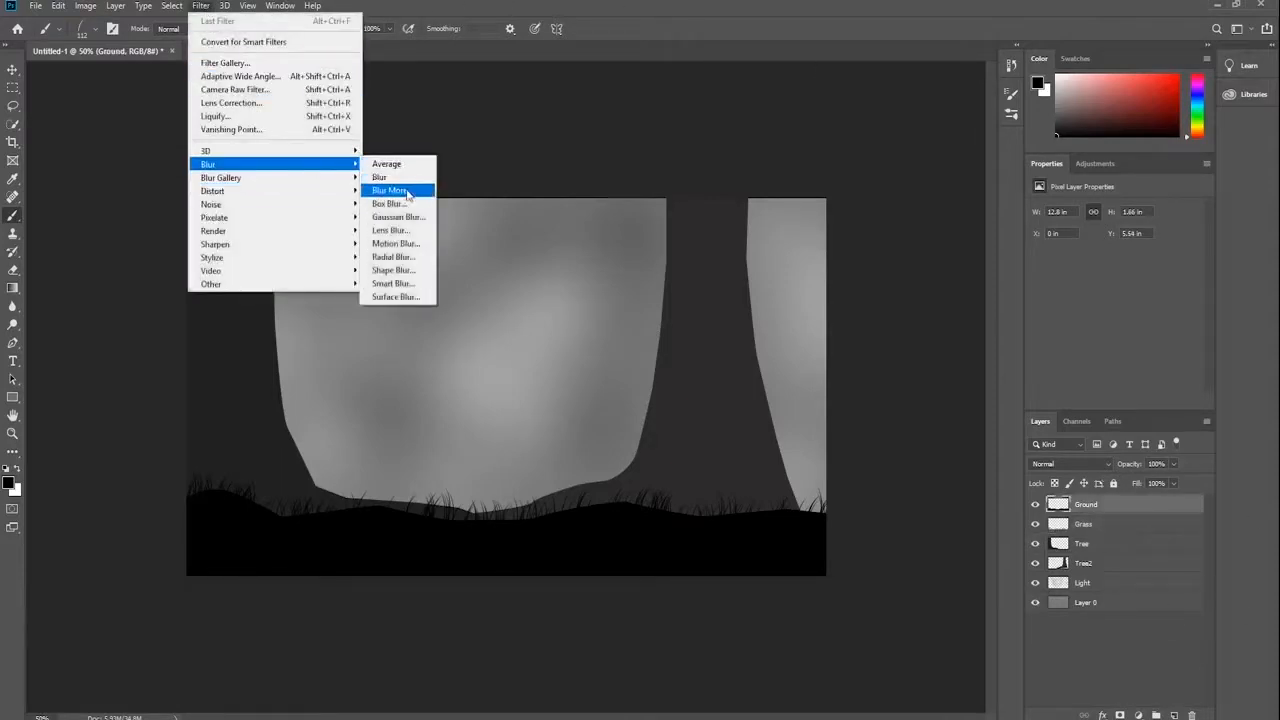
left_click(410, 217)
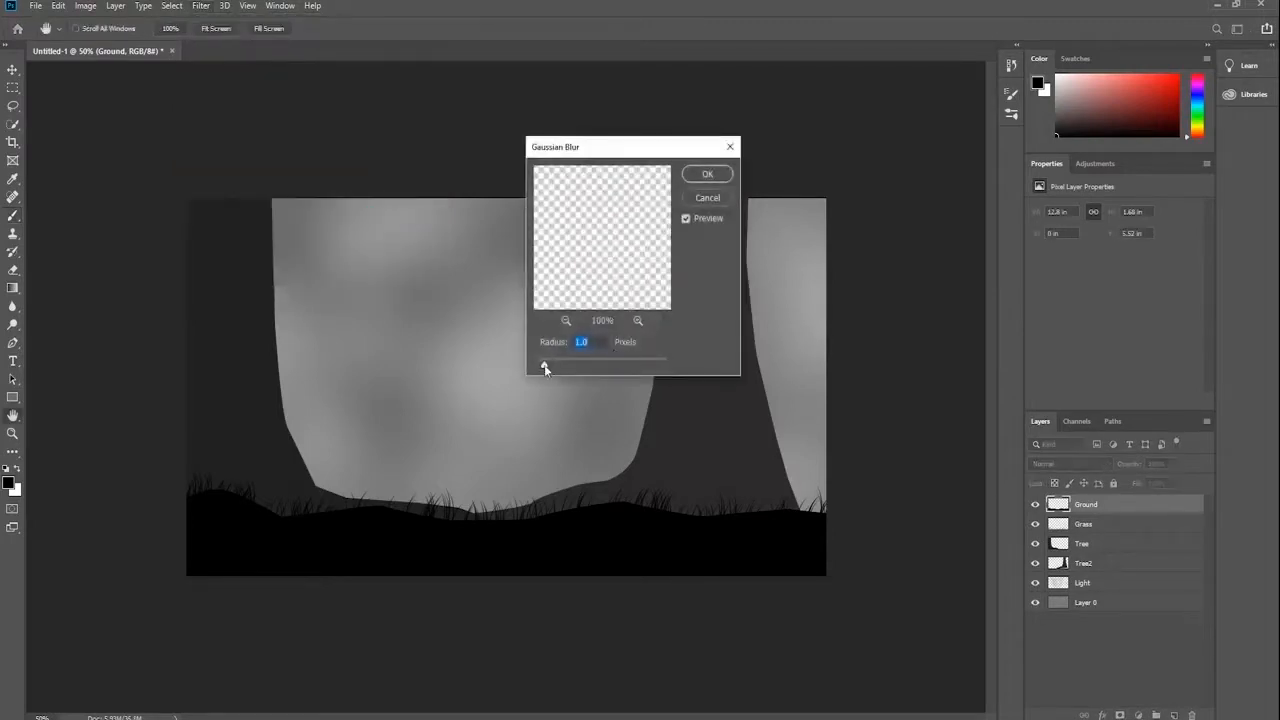
left_click_drag(545, 368, 566, 368)
left_click(707, 174)
key("b")
Apply a light Gaussian Blur to the Grass layer
left_click(1114, 524)
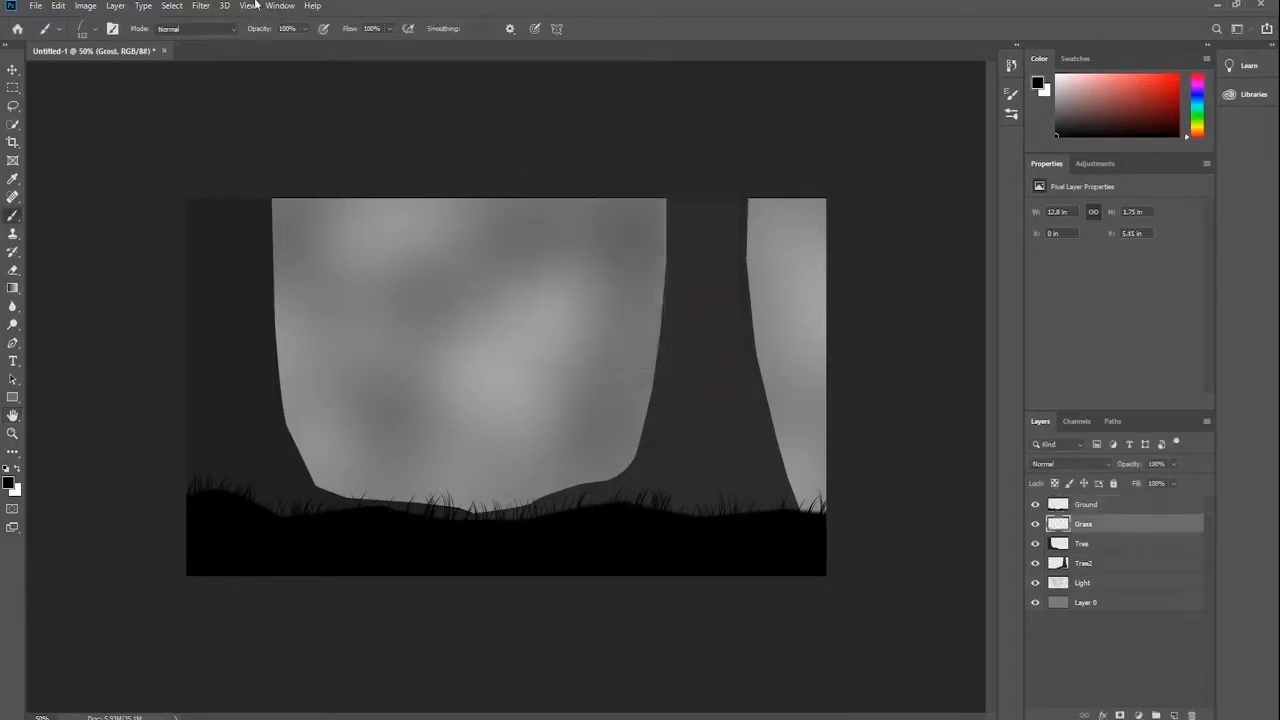
left_click(196, 8)
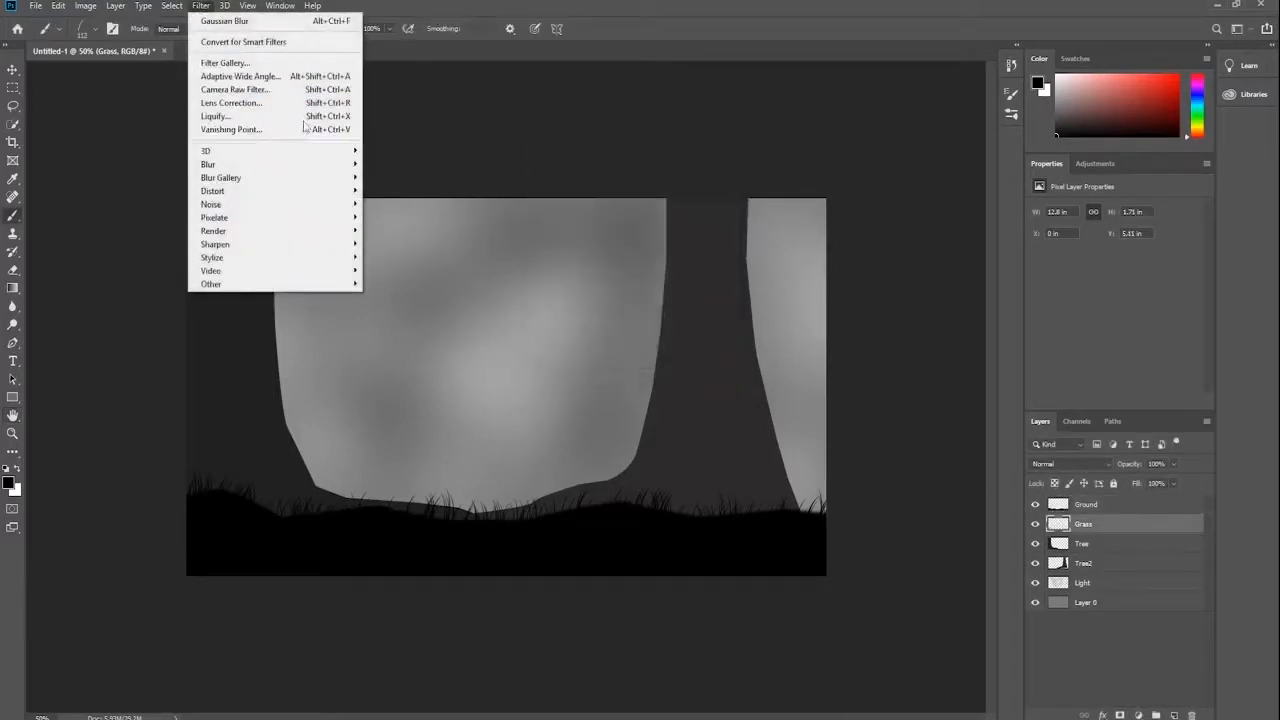
mouse_move(334, 167)
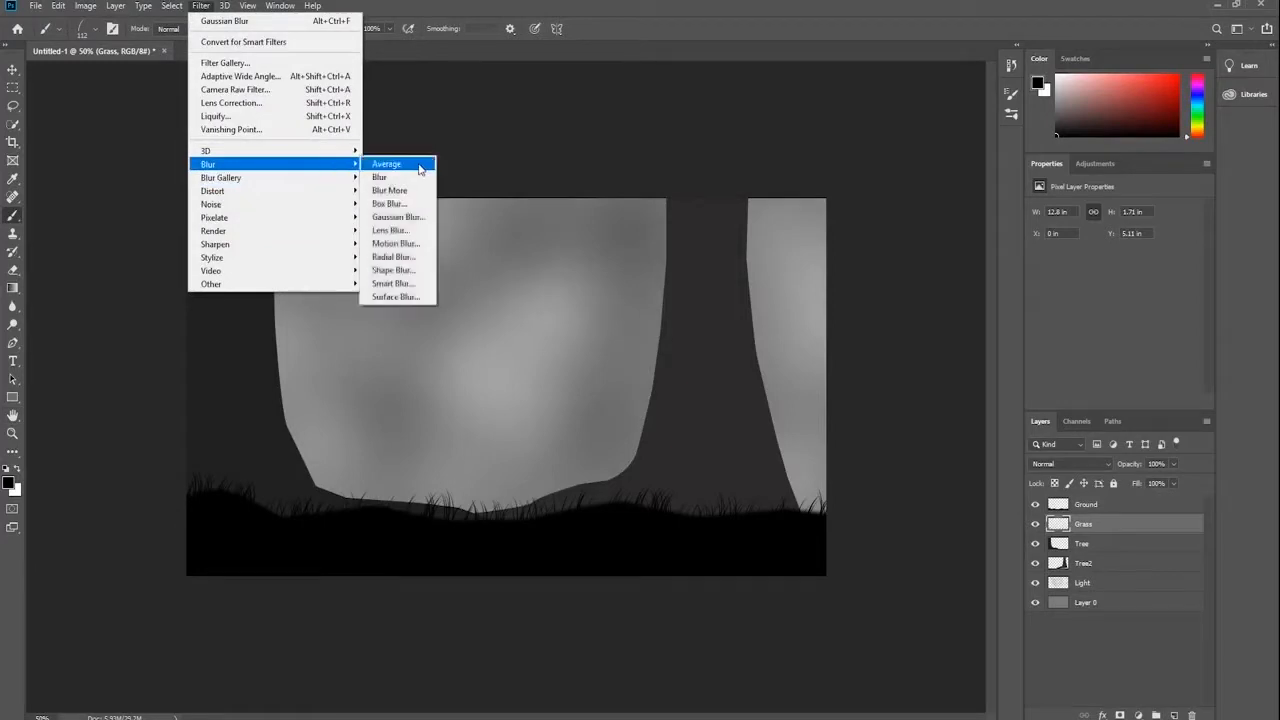
left_click(400, 216)
left_click_drag(574, 367, 552, 366)
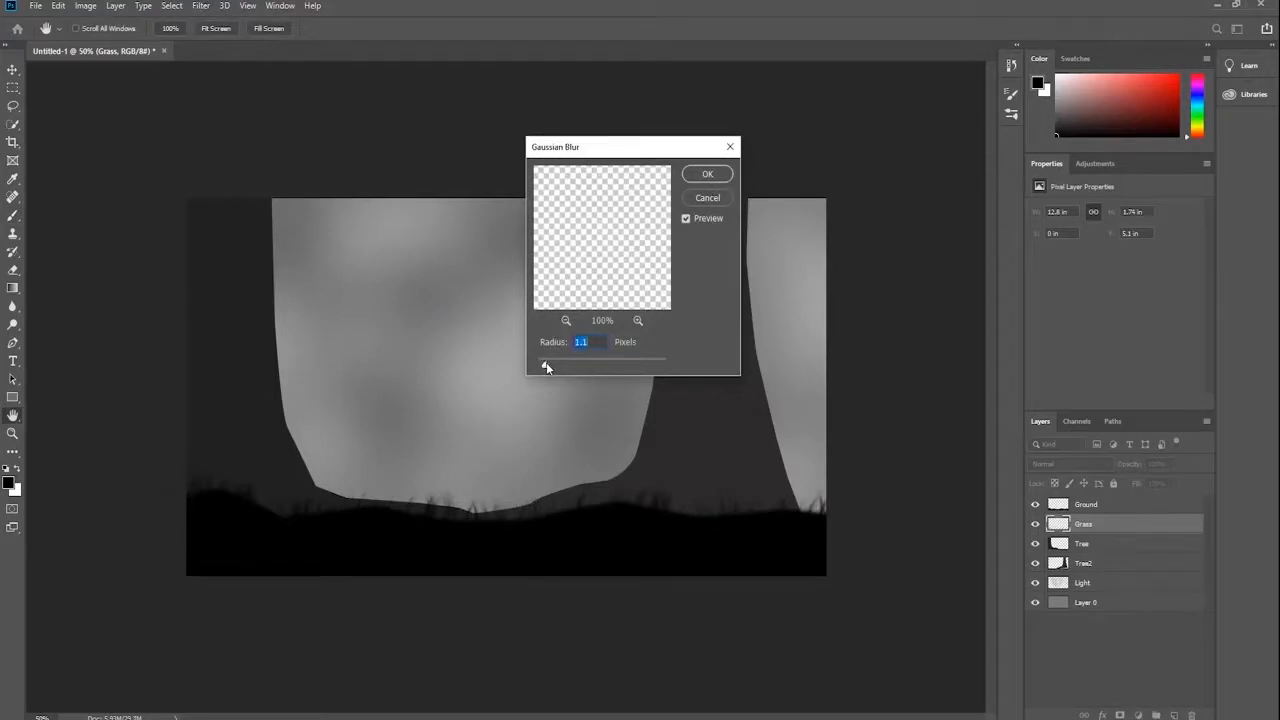
left_click_drag(545, 367, 547, 370)
left_click(707, 174)
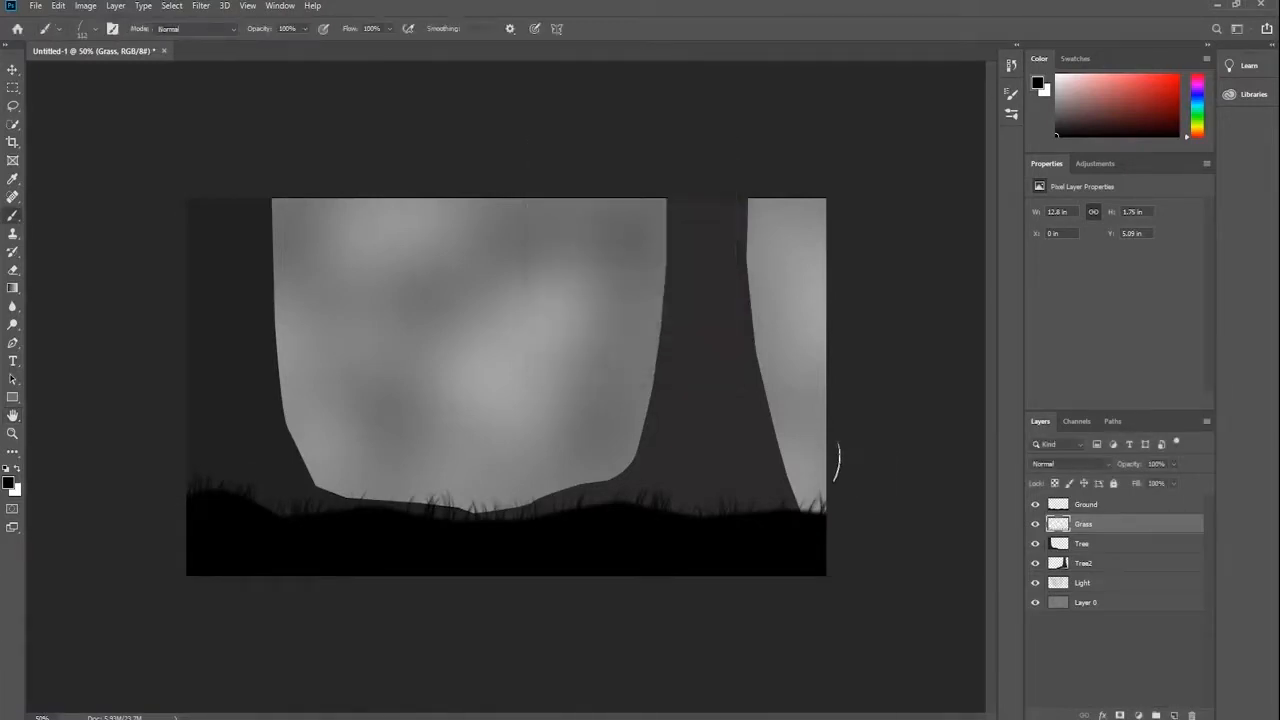
Apply a Gaussian Blur with a radius of 4.3 pixels to the Tree layer
left_click(1117, 545)
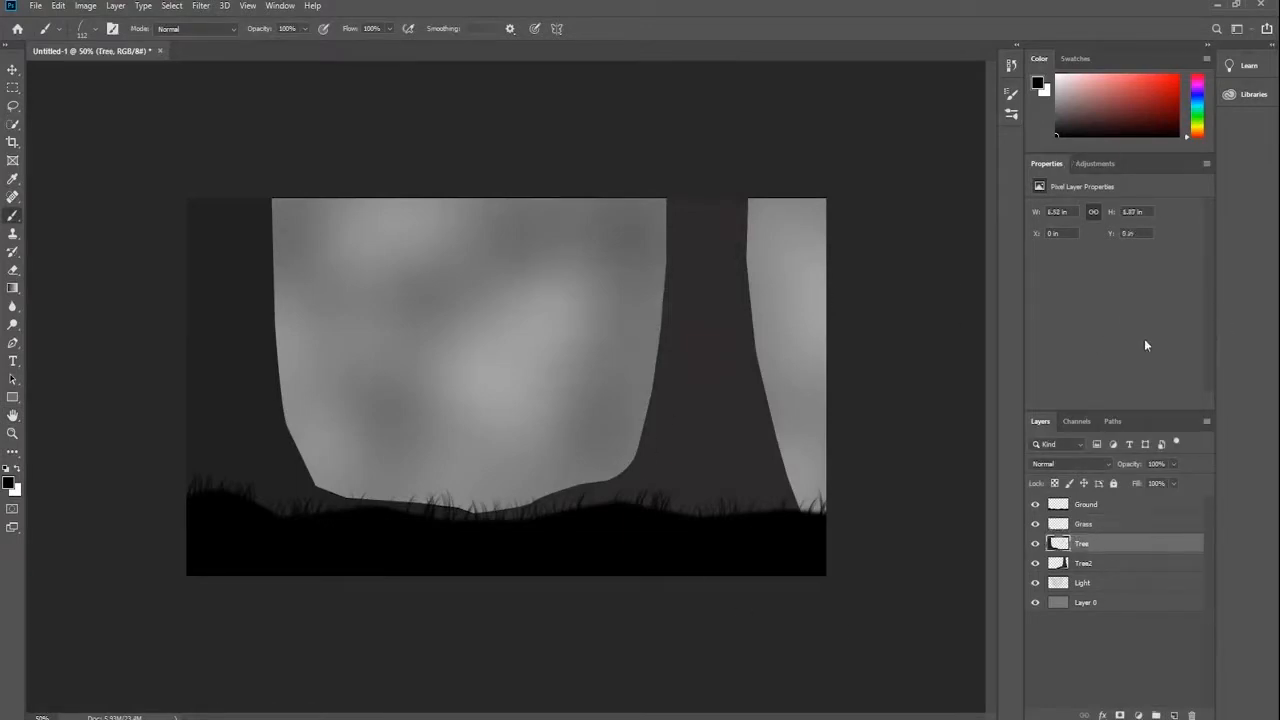
left_click(200, 6)
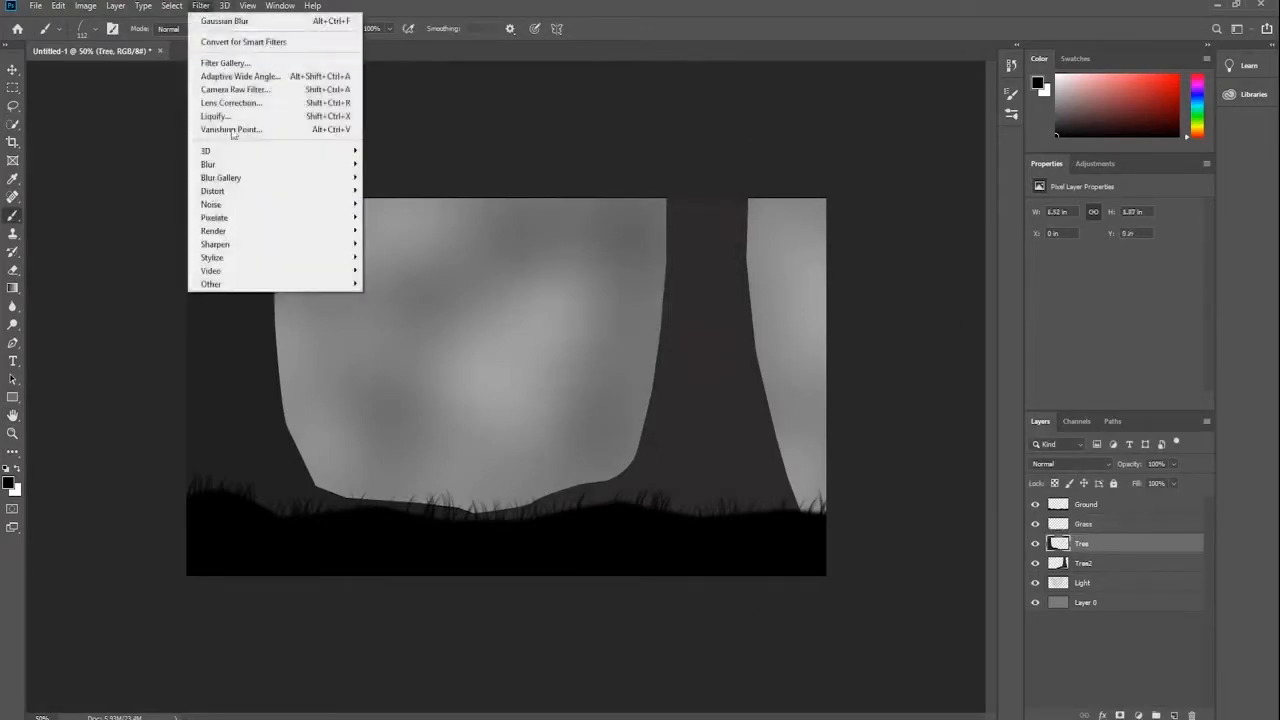
mouse_move(338, 166)
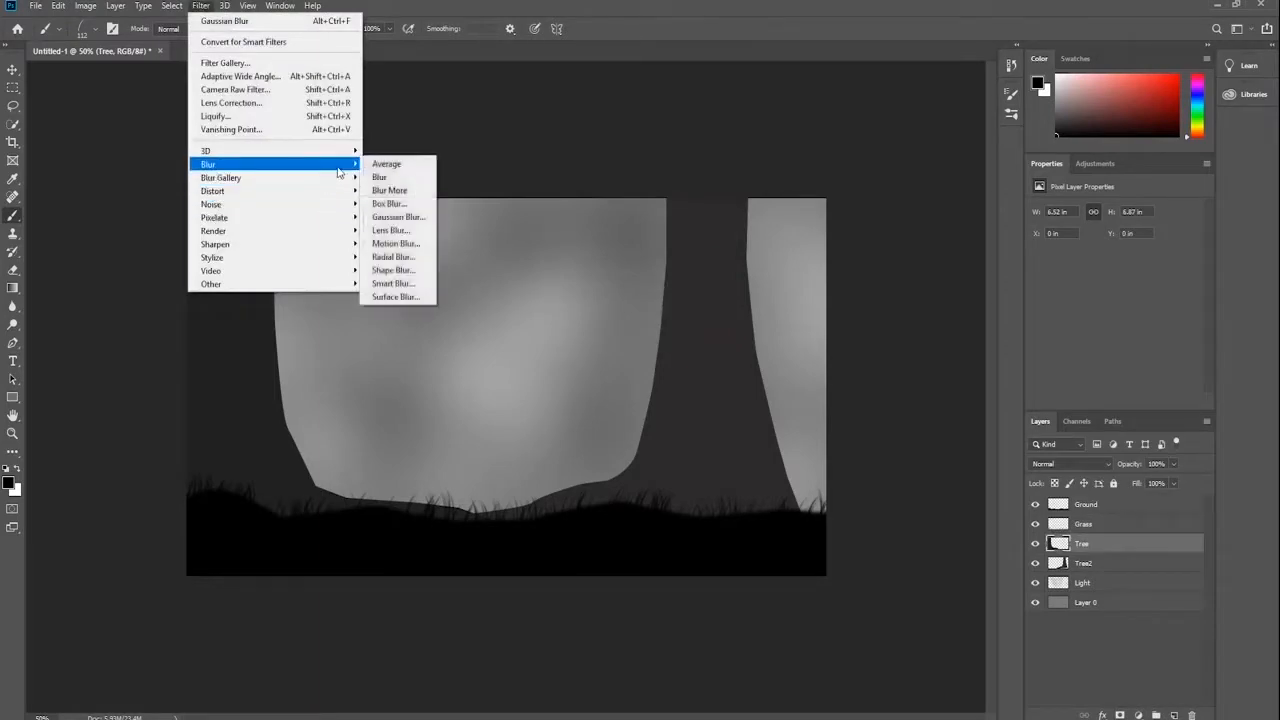
left_click(420, 212)
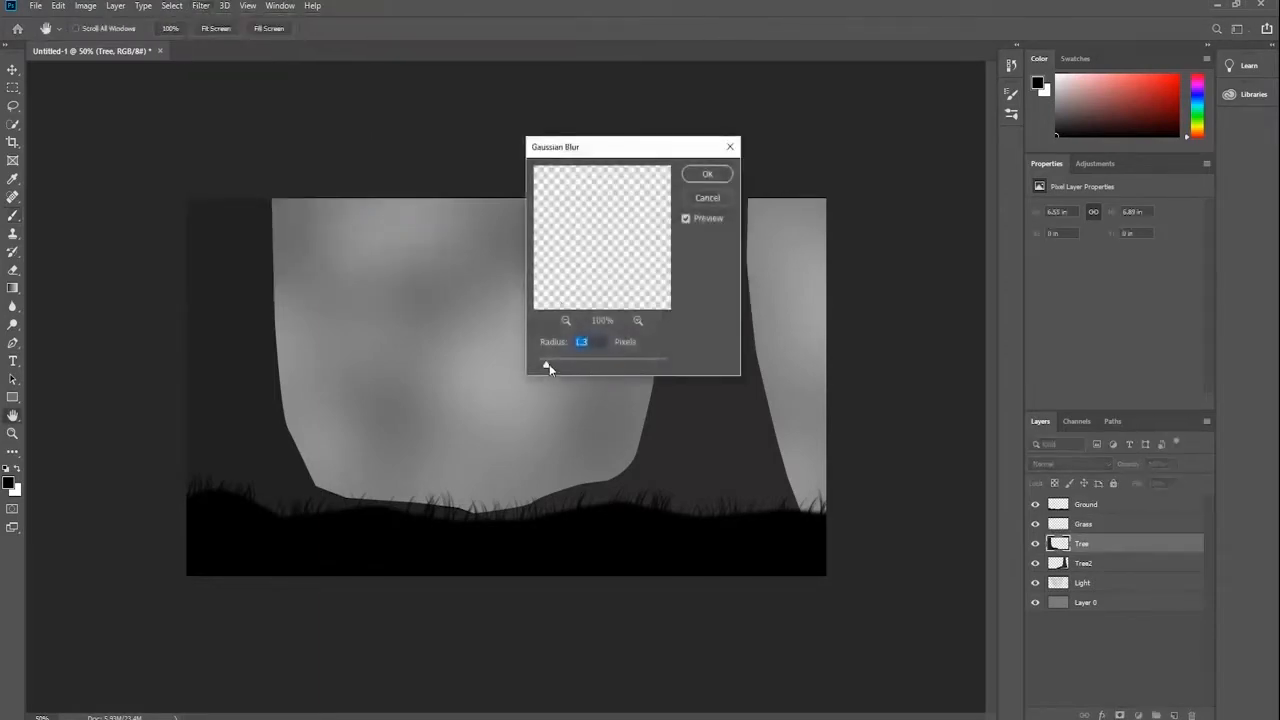
left_click_drag(546, 368, 568, 368)
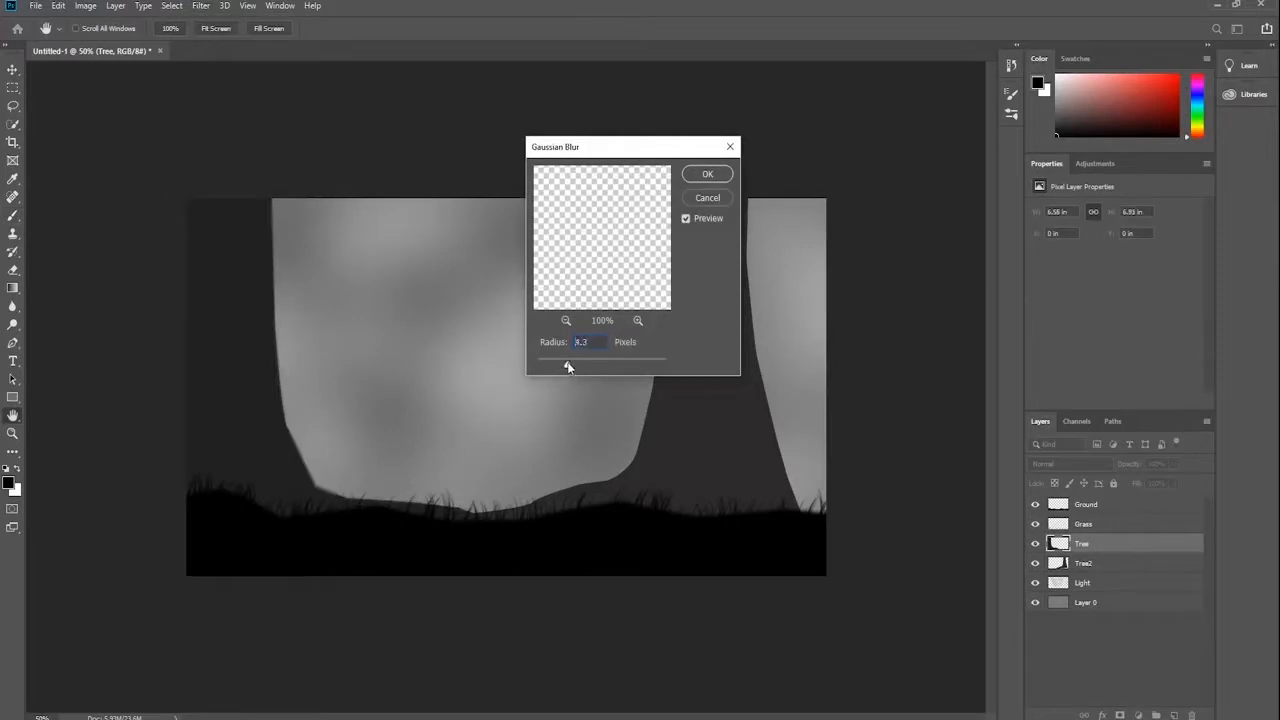
left_click(707, 174)
Apply a Gaussian Blur with a radius of 5.8 pixels to the Tree2 layer and return to the Brush tool
left_click(1105, 566)
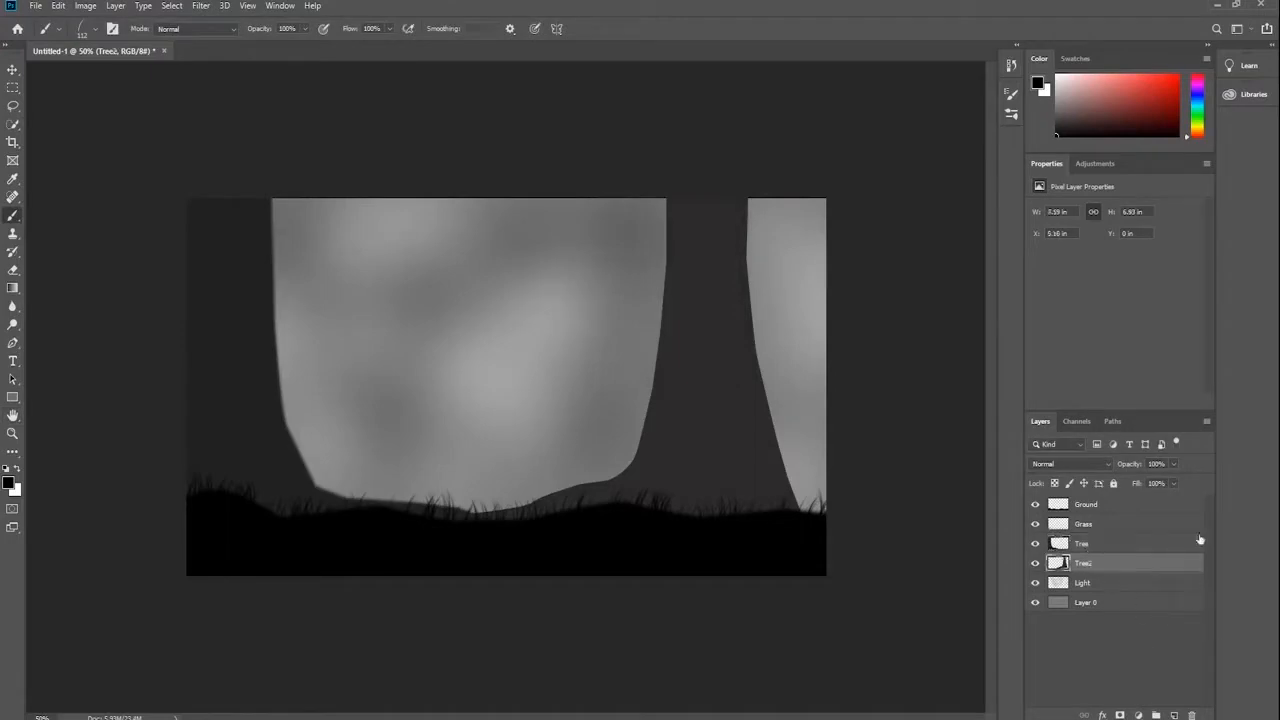
left_click(201, 6)
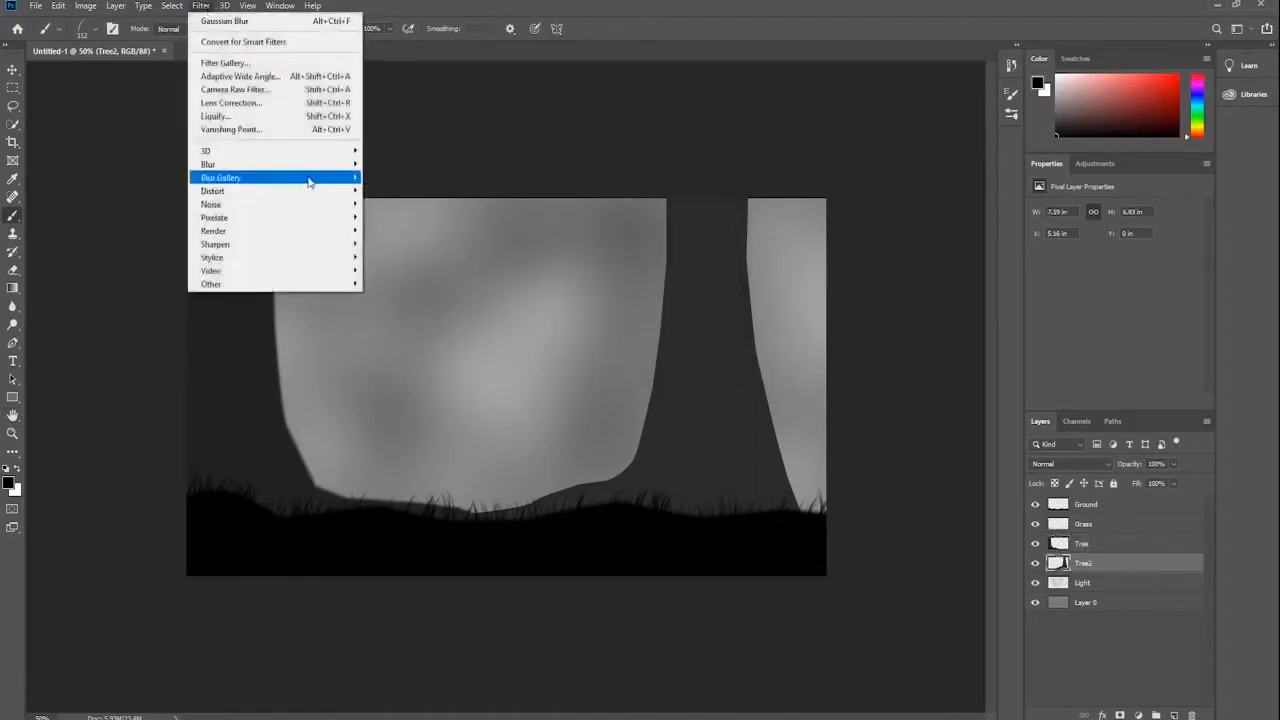
mouse_move(335, 166)
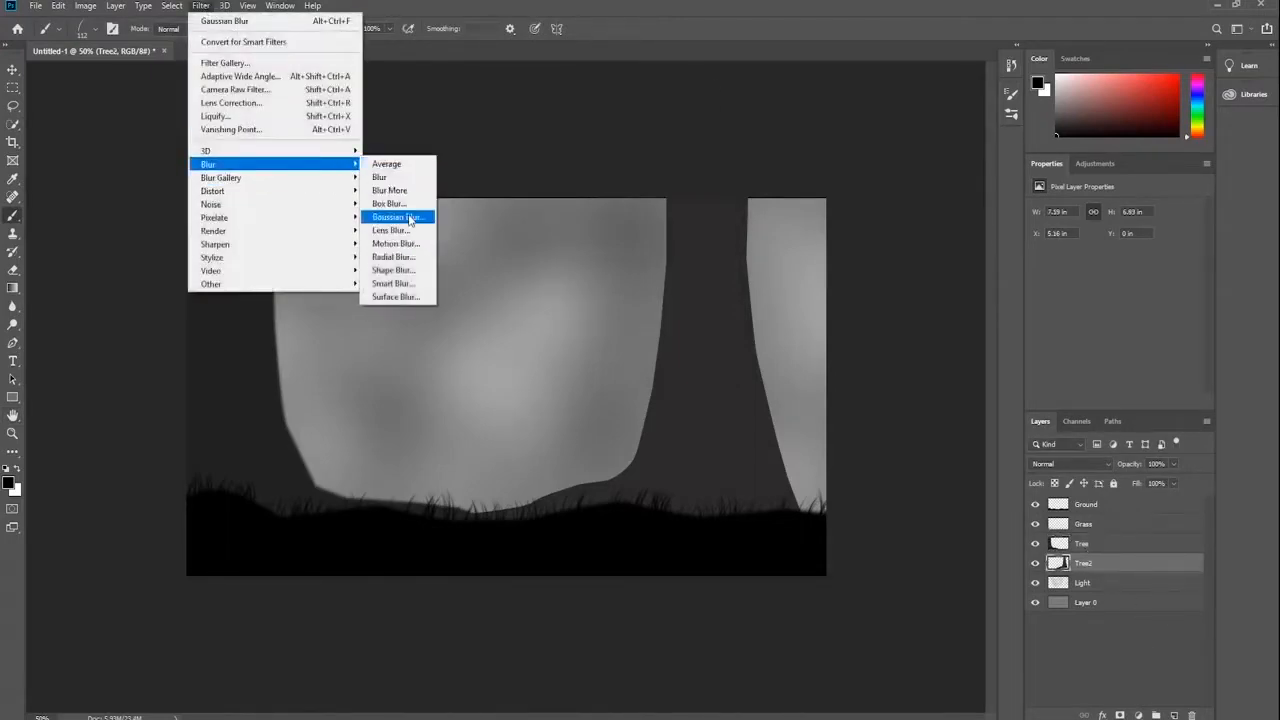
left_click(410, 216)
mouse_move(571, 362)
left_mouse_down()
mouse_move(586, 366)
mouse_move(573, 370)
left_mouse_up()
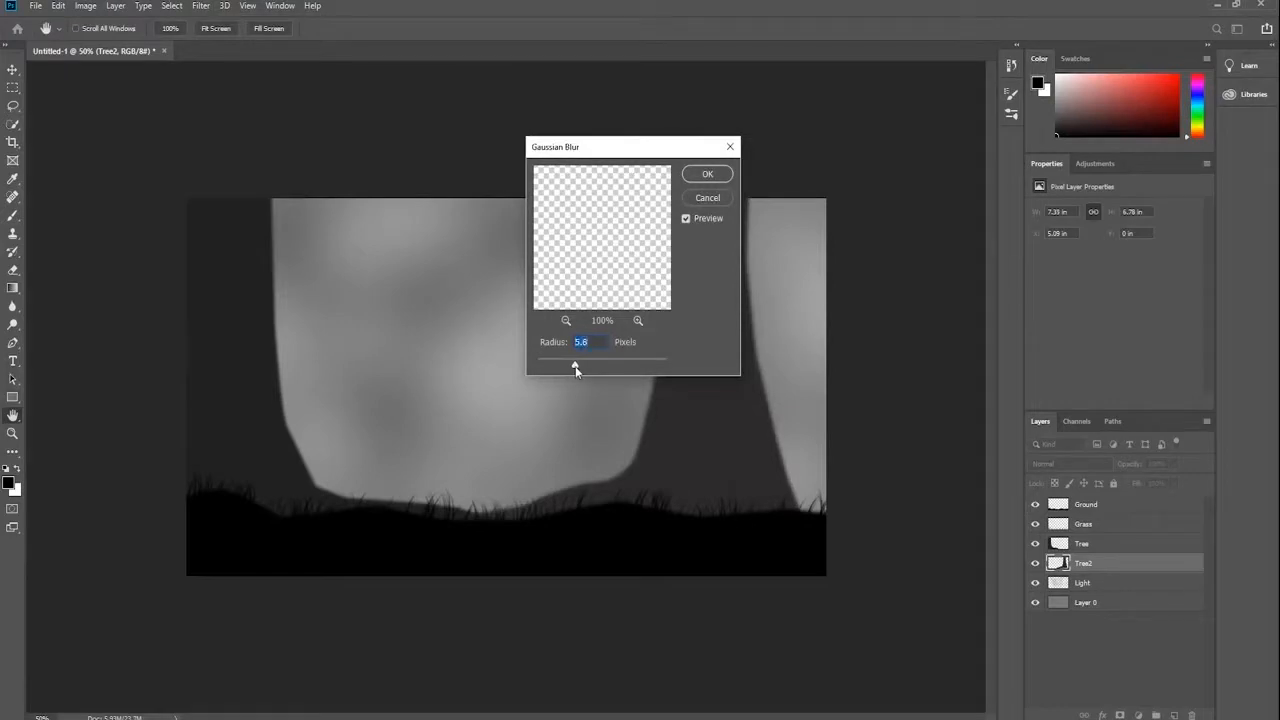
left_click(707, 174)
key("b")
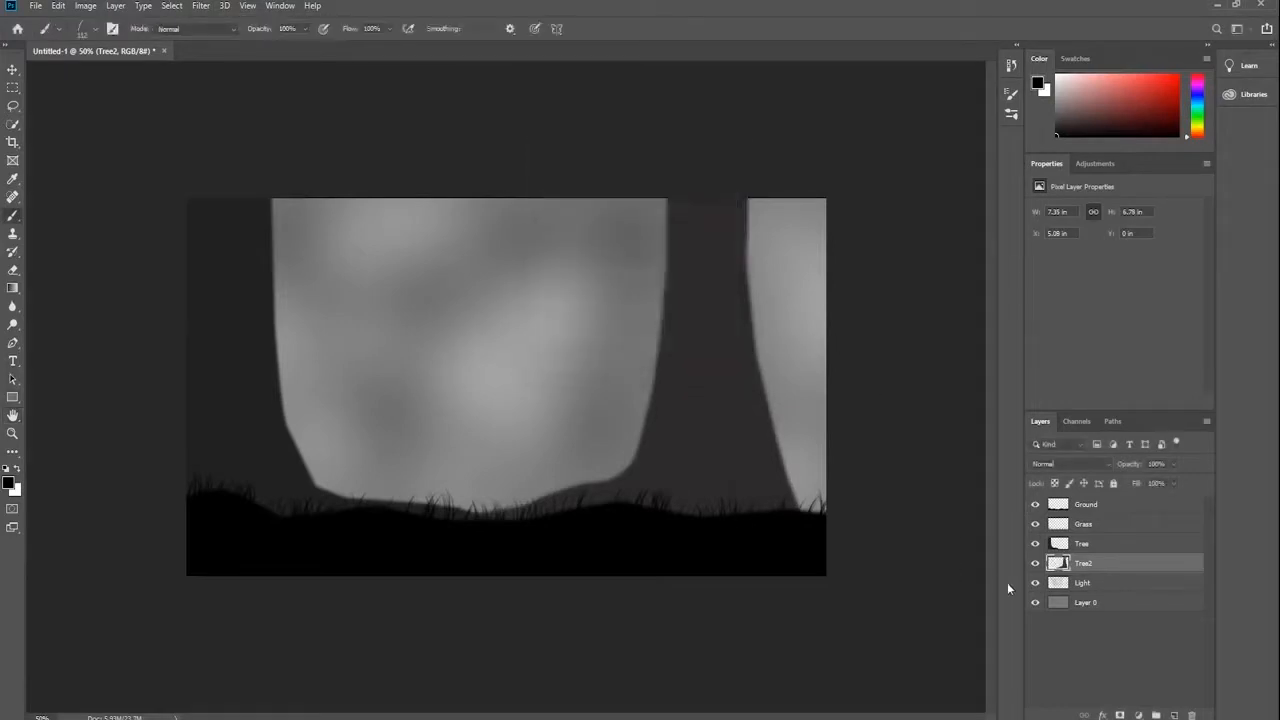
Add a new layer above the Ground layer and name it Noise
left_click(1087, 507)
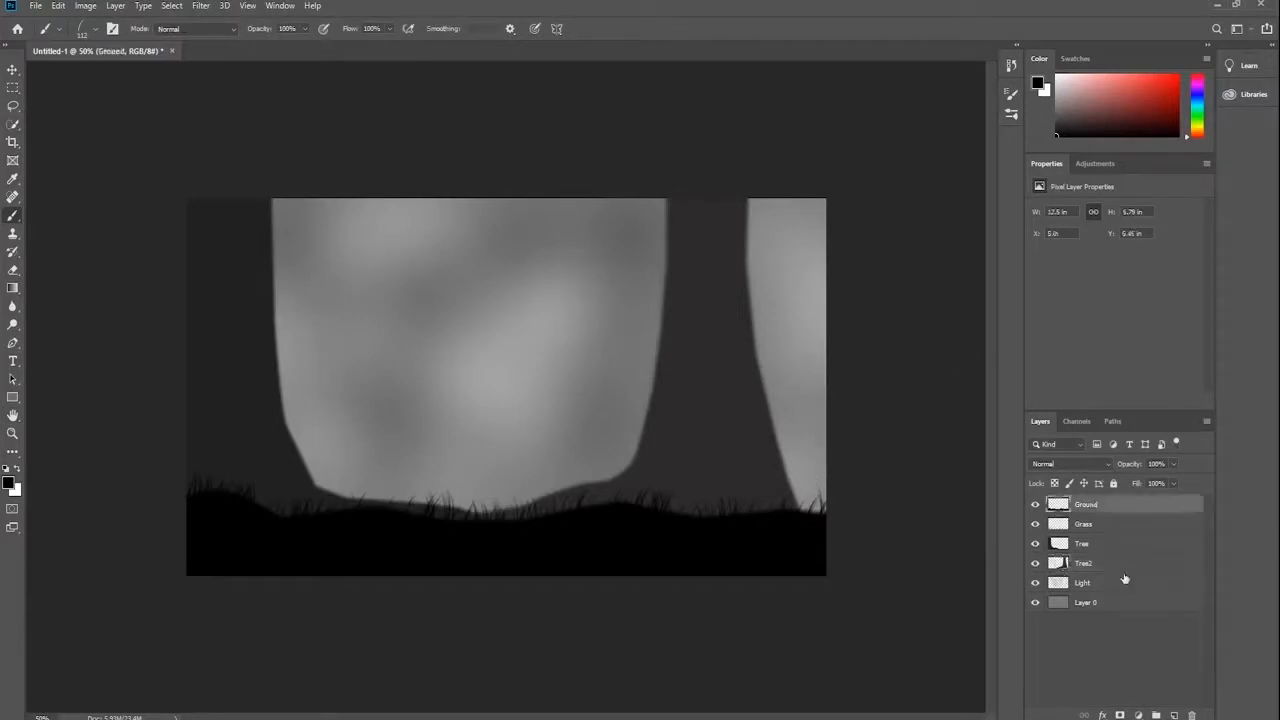
left_click(1173, 714)
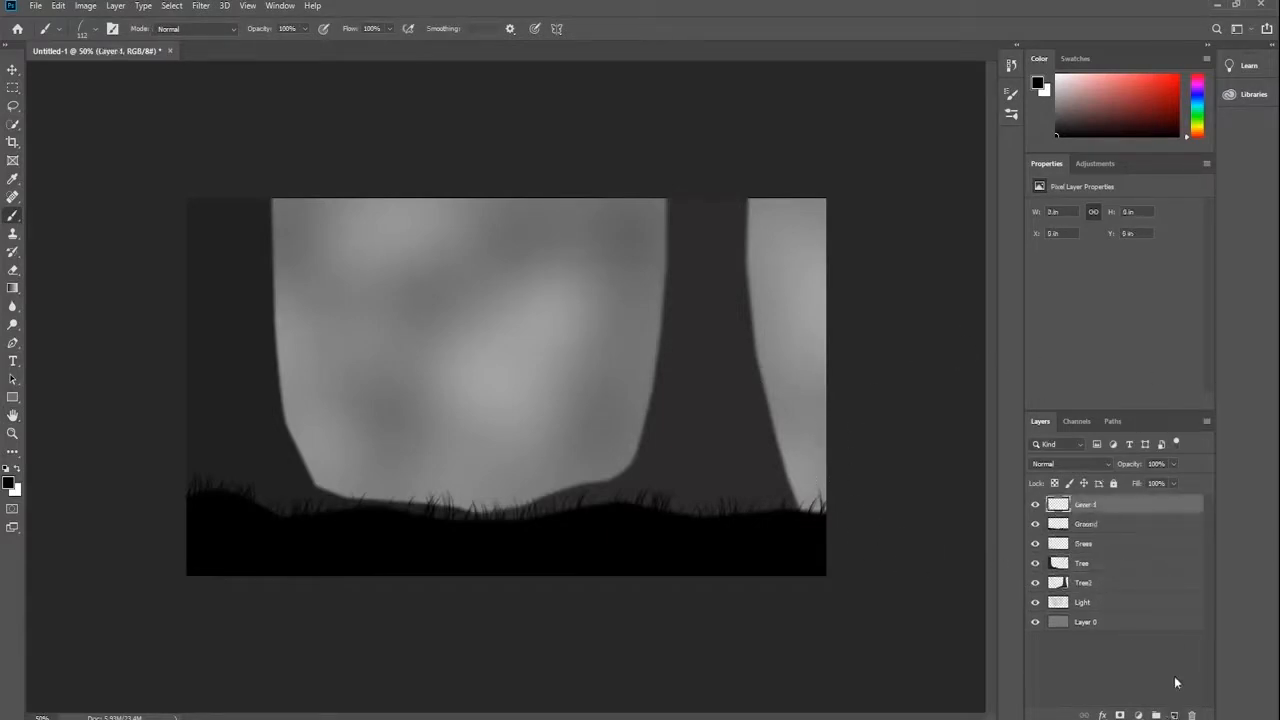
double_click(1084, 505)
type("Ro")
key("Return")
Set the foreground colour to 7a7a7a and fill the whole Noise layer with it using the Paint Bucket tool
left_click(11, 287)
right_click(18, 291)
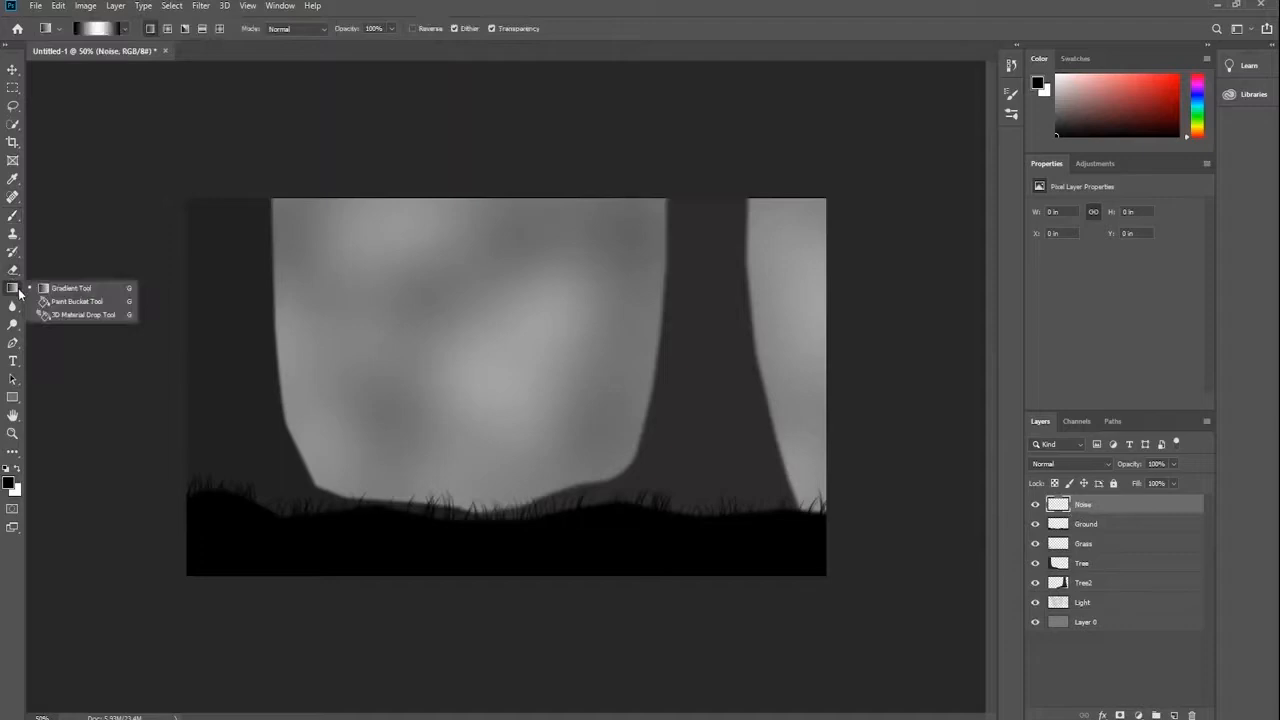
left_click(75, 298)
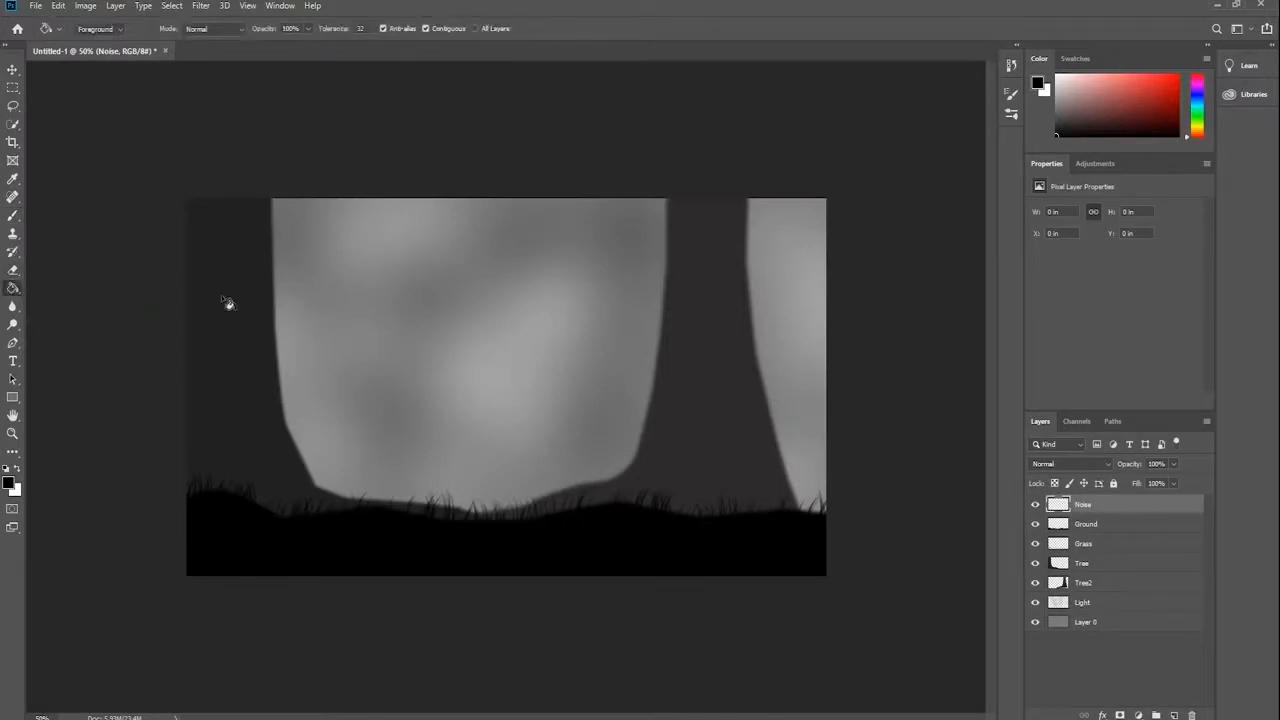
left_click(9, 485)
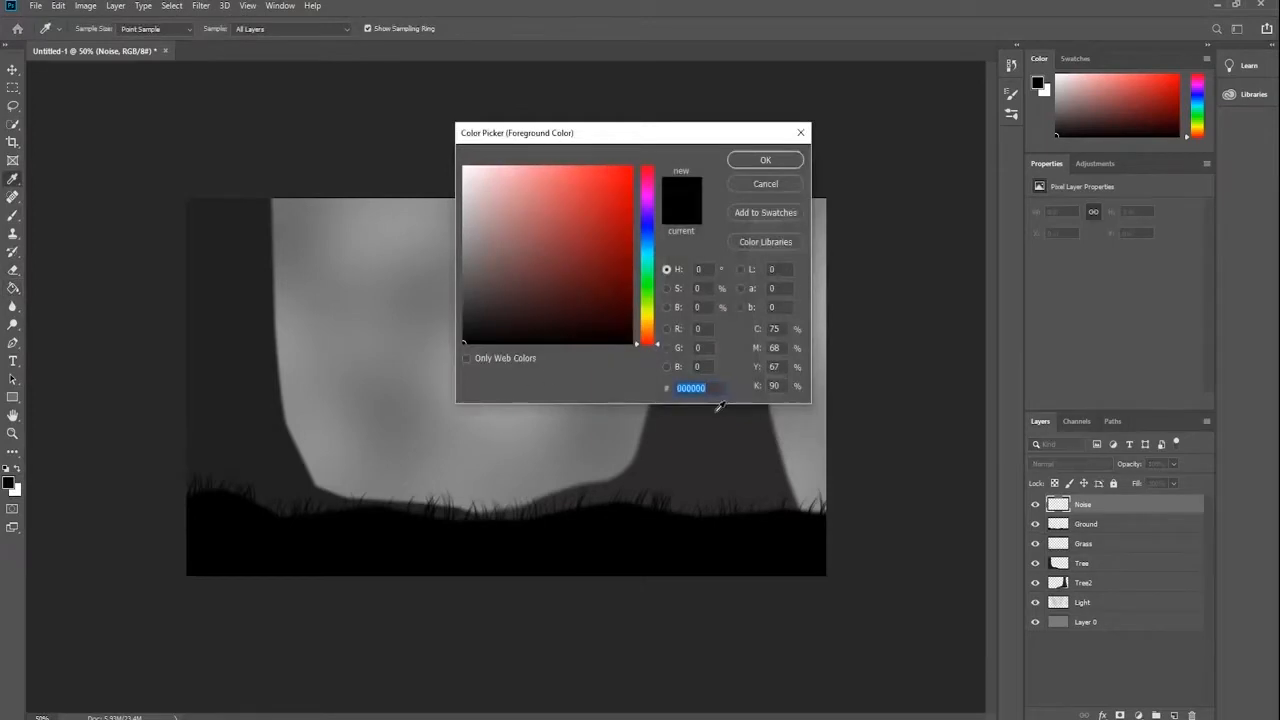
type("7a7a7a")
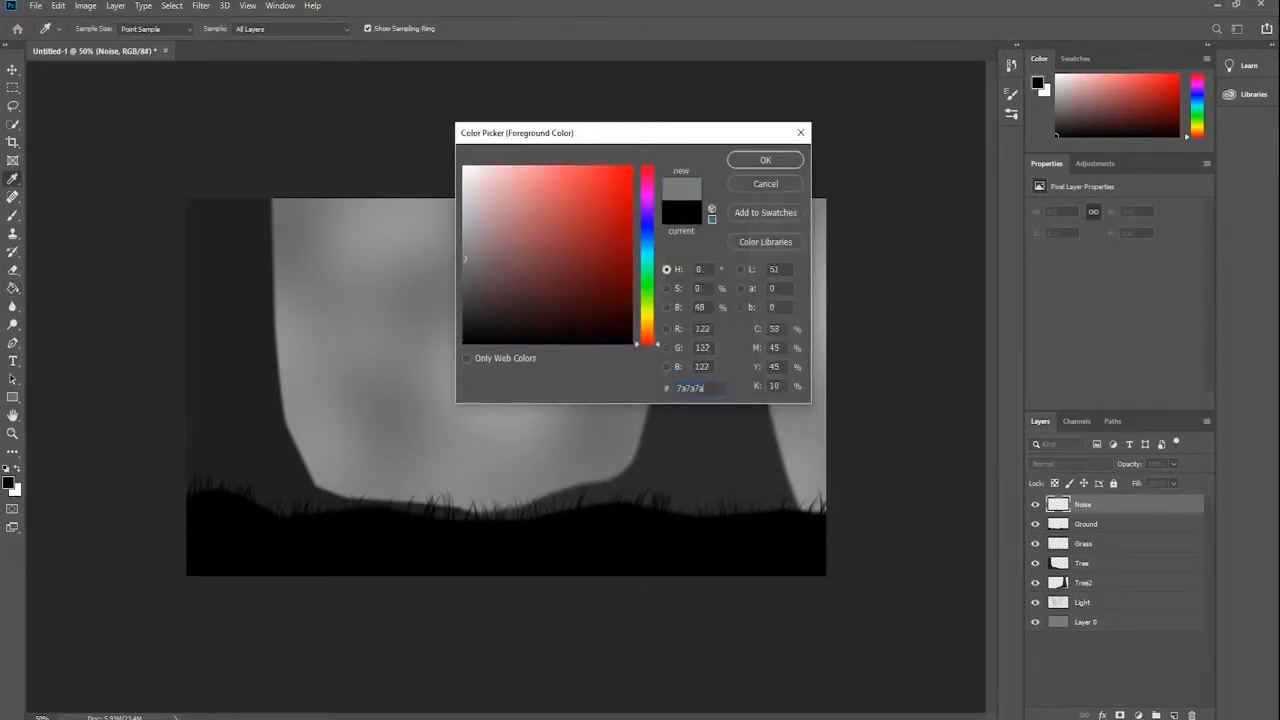
left_click(768, 164)
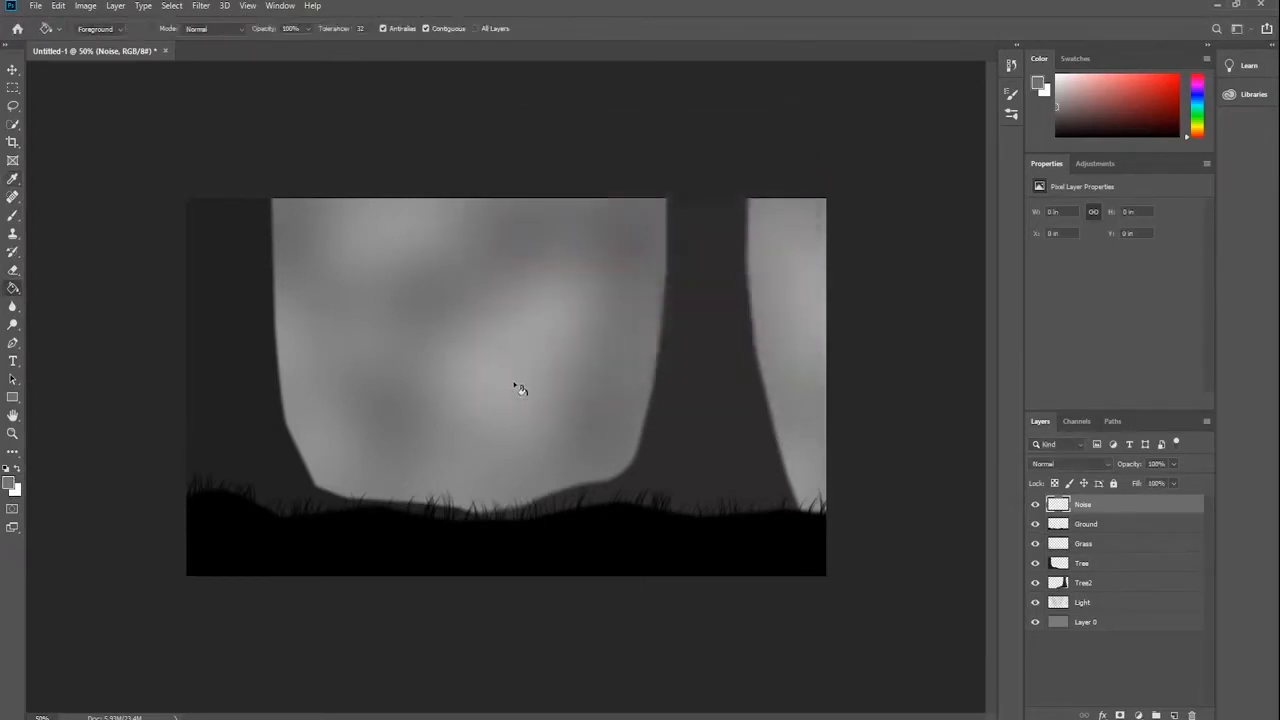
left_click(522, 392)
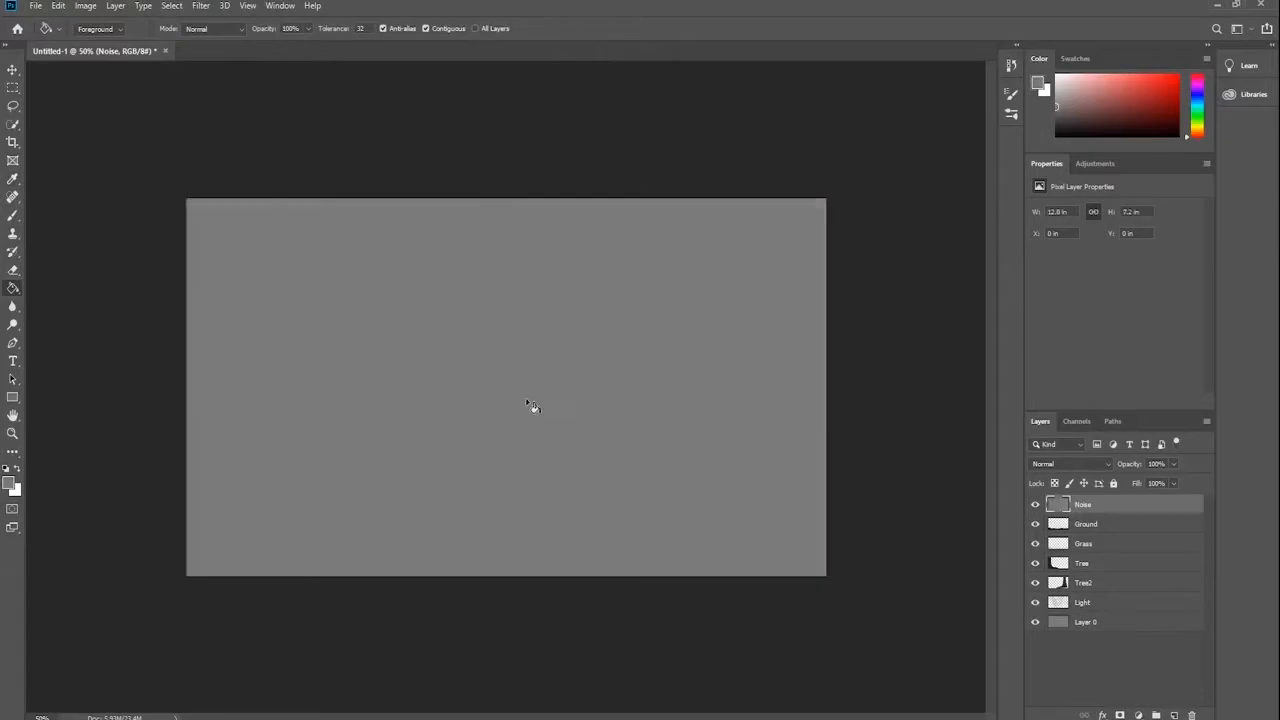
Add 7% monochromatic Gaussian noise to the Noise layer and set its blending mode to Soft Light
left_click(200, 8)
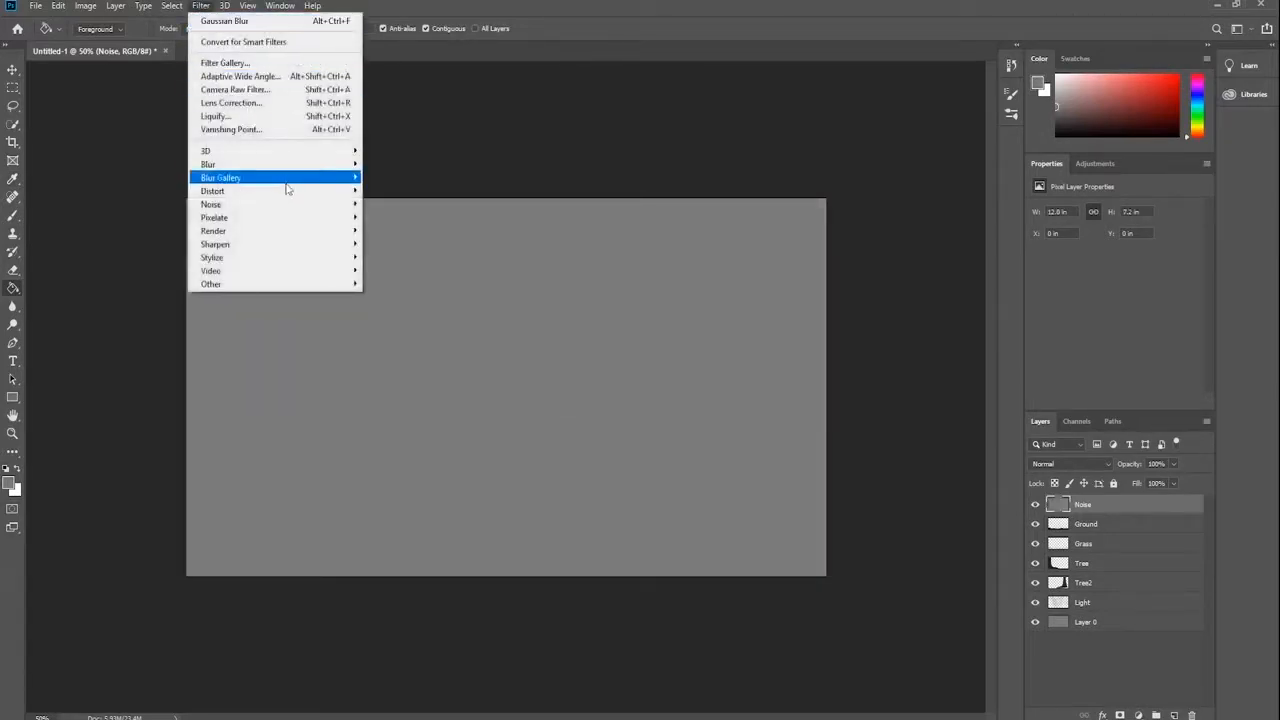
mouse_move(297, 204)
left_click(409, 207)
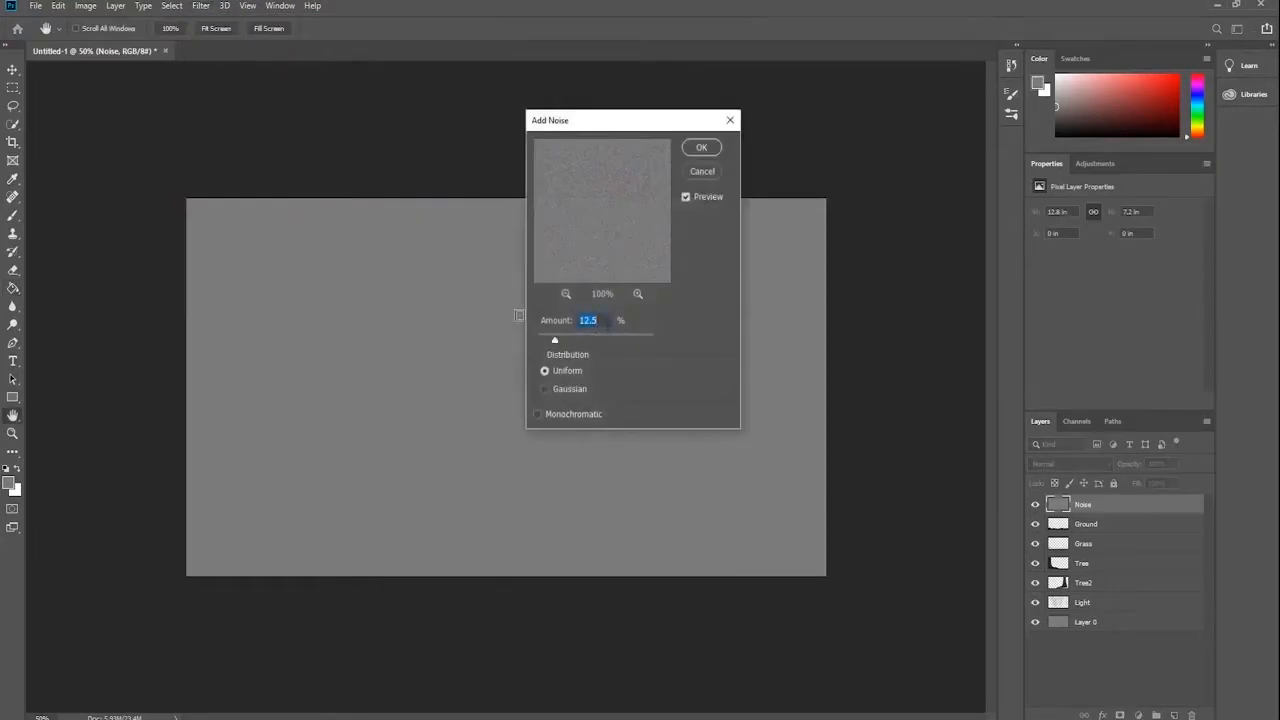
type("7")
left_click(537, 415)
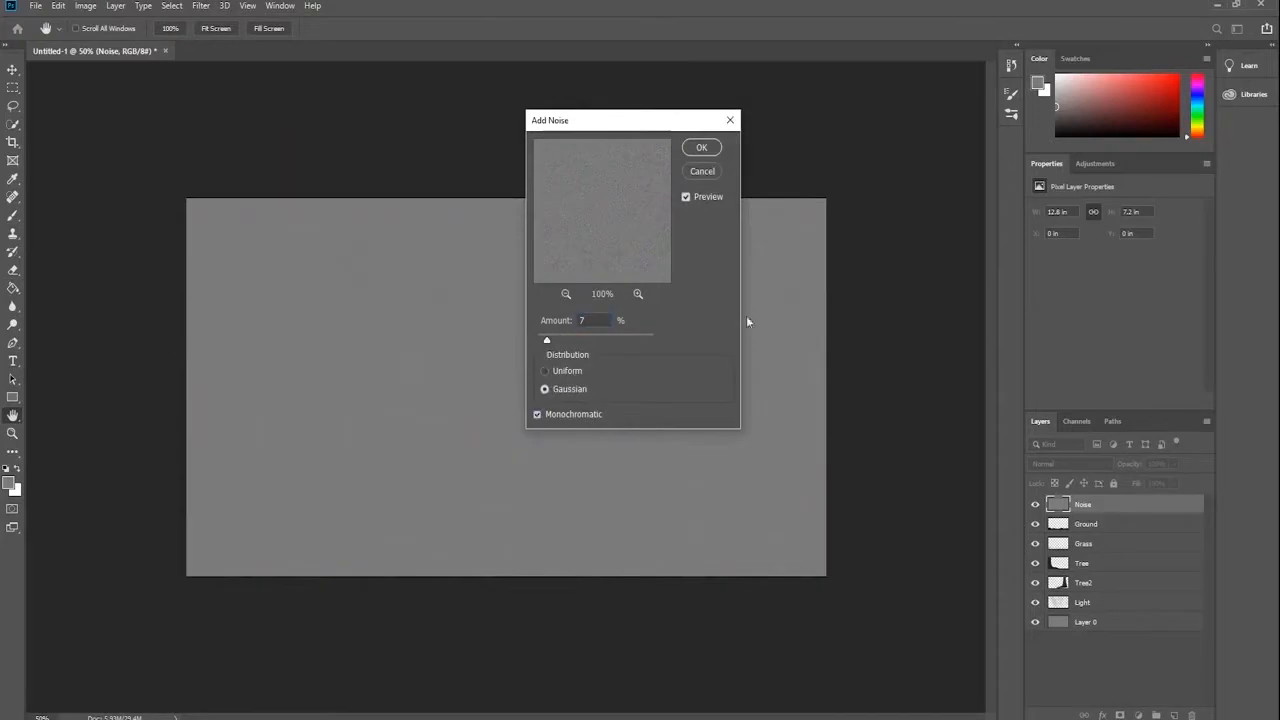
left_click(701, 149)
left_click(1107, 464)
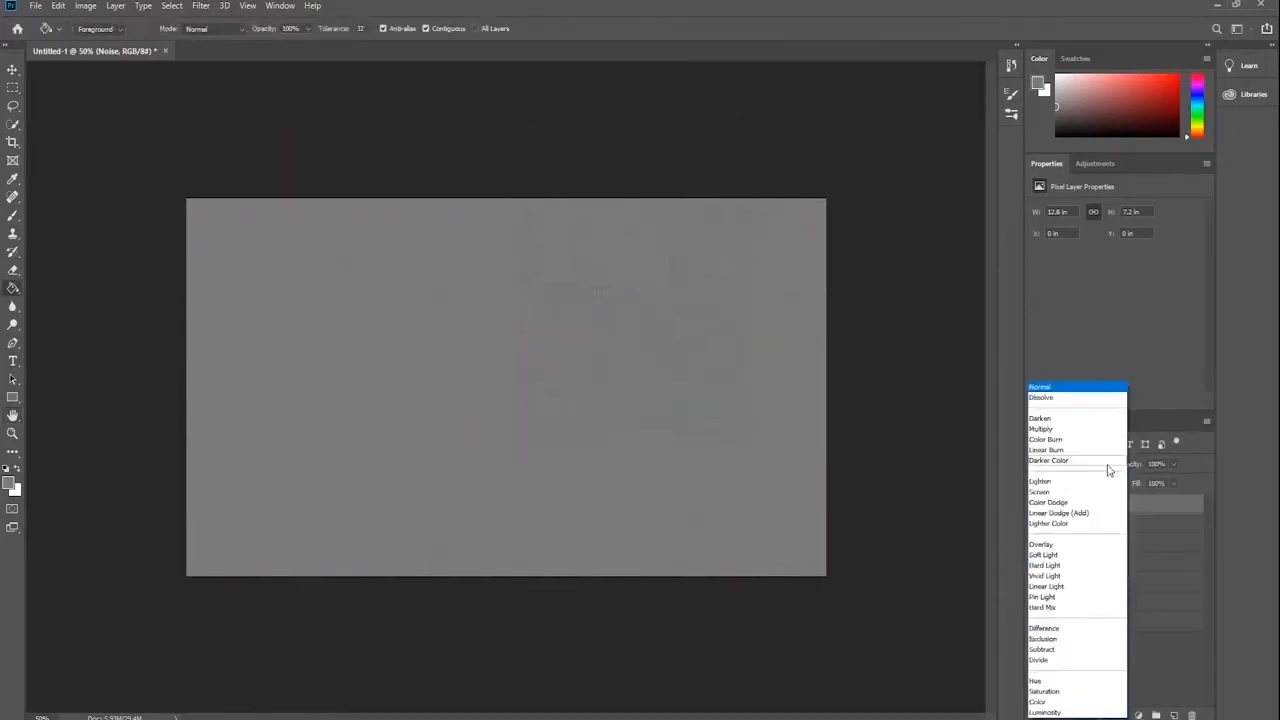
left_click(1044, 555)
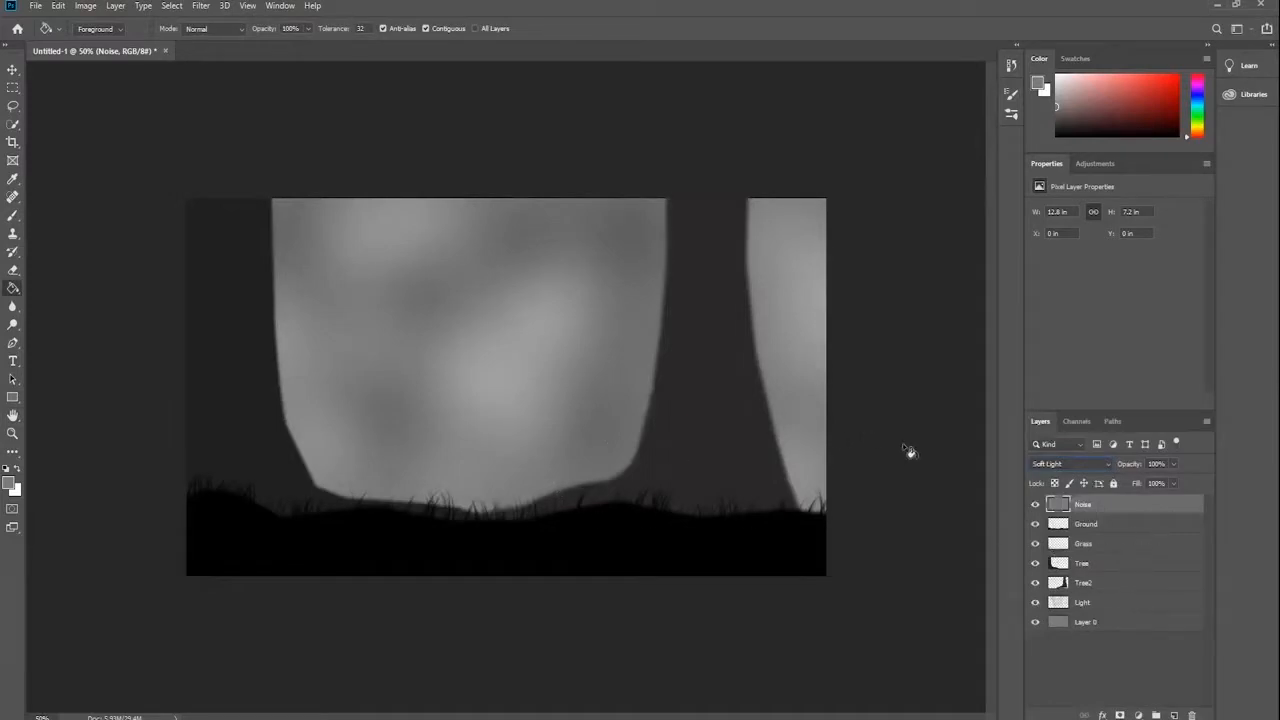
Add a new layer above the Noise layer and name it Gradient
left_click(1176, 715)
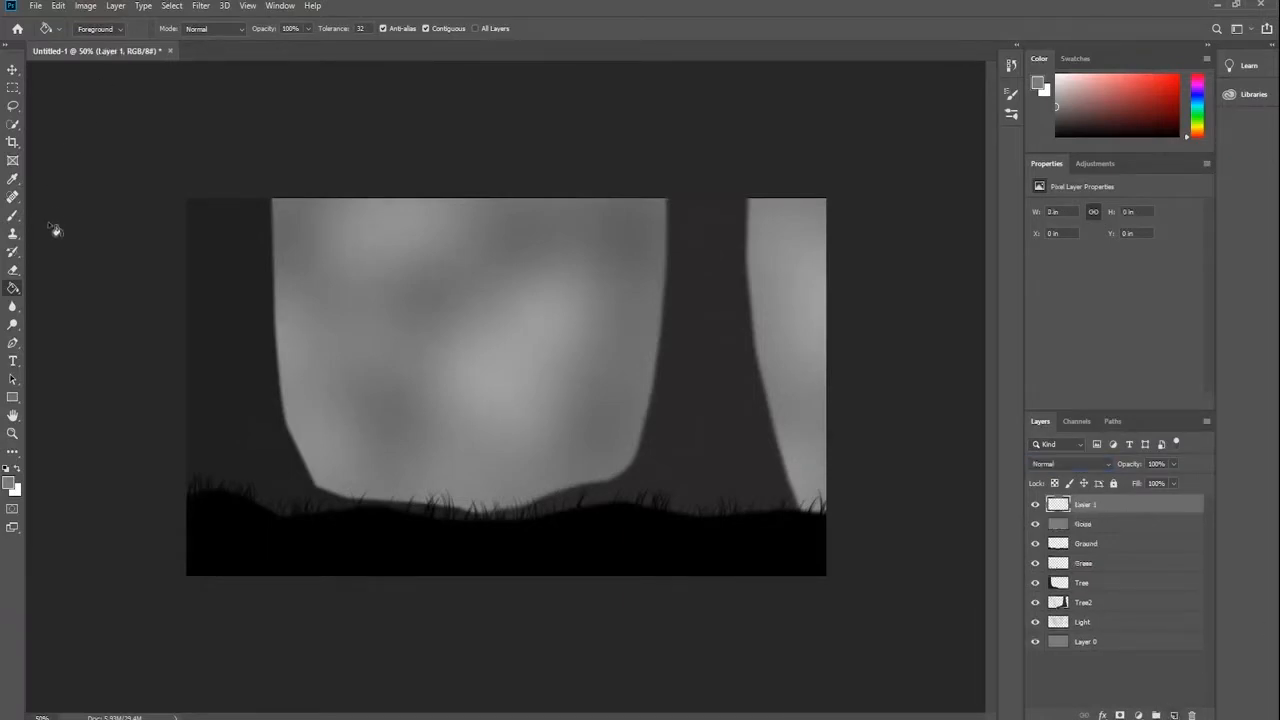
double_click(1085, 505)
type("Gradient")
key("Return")
With the Gradient tool, build a black-white-black gradient with black end stops and a white stop at 49%
right_click(14, 292)
left_click(55, 297)
right_click(14, 292)
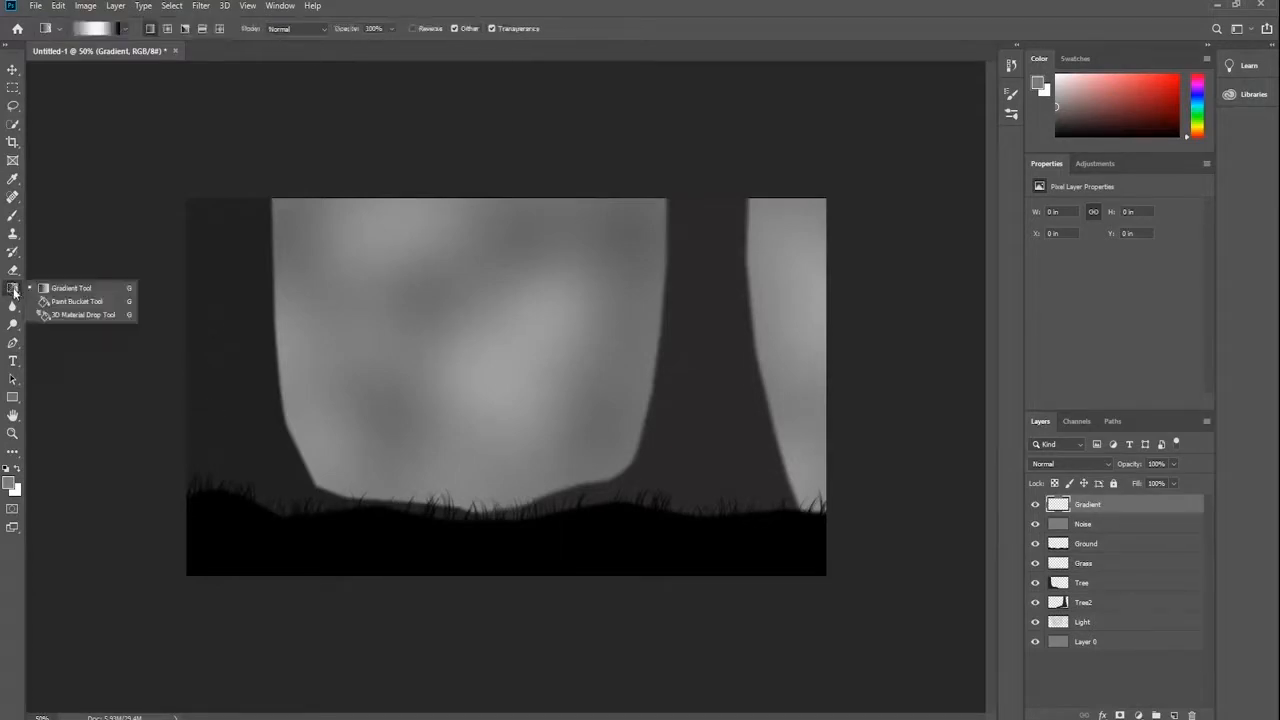
left_click(60, 288)
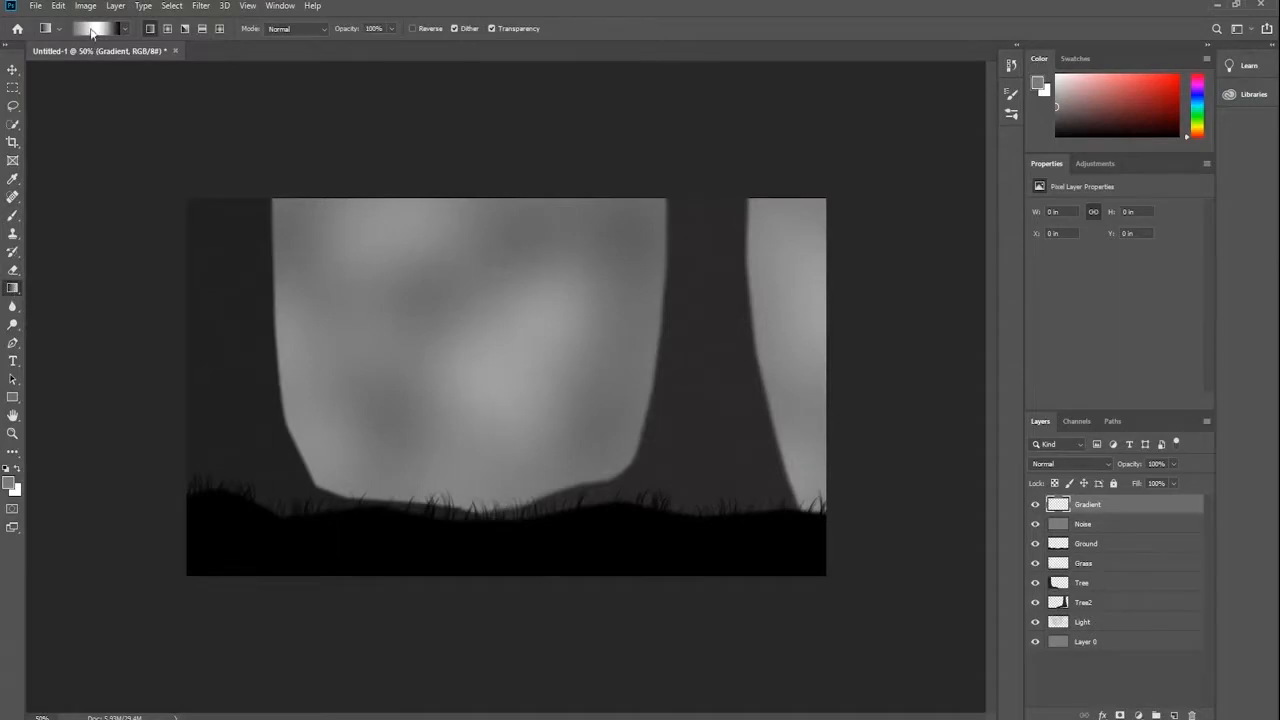
left_click(92, 31)
left_click_drag(496, 363, 508, 431)
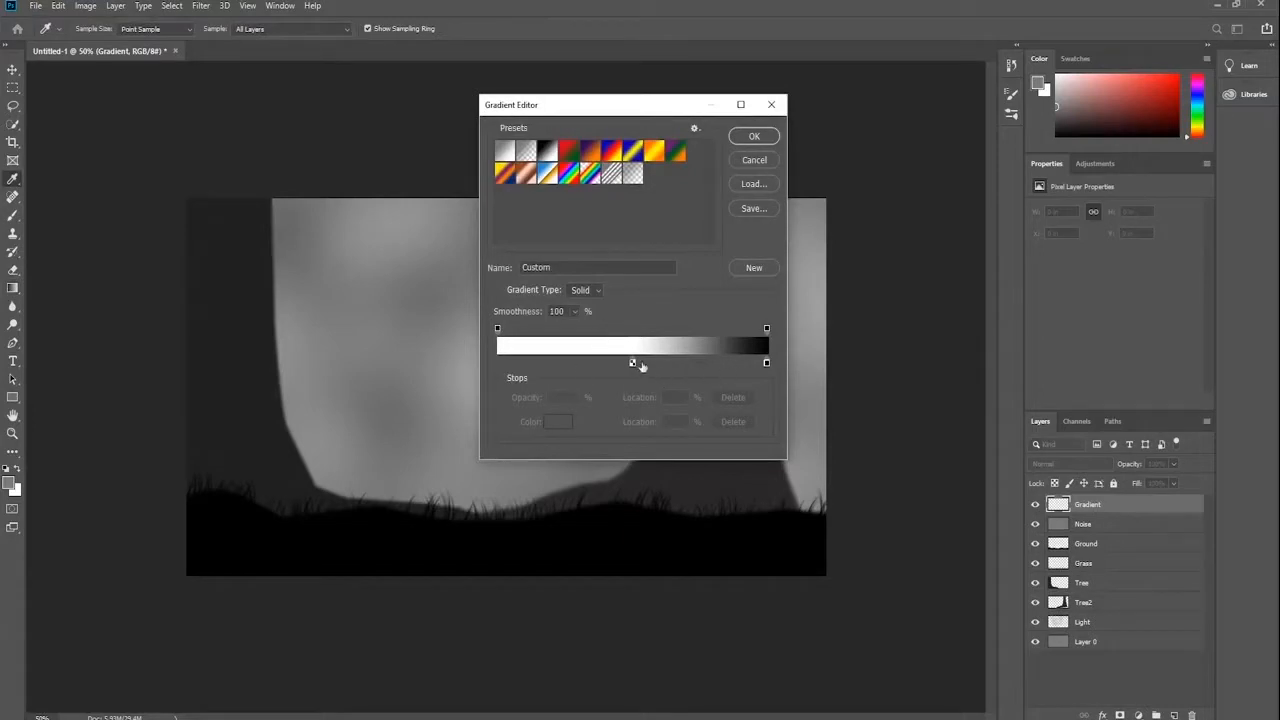
left_click_drag(634, 362, 497, 363)
left_click_drag(588, 370, 627, 364)
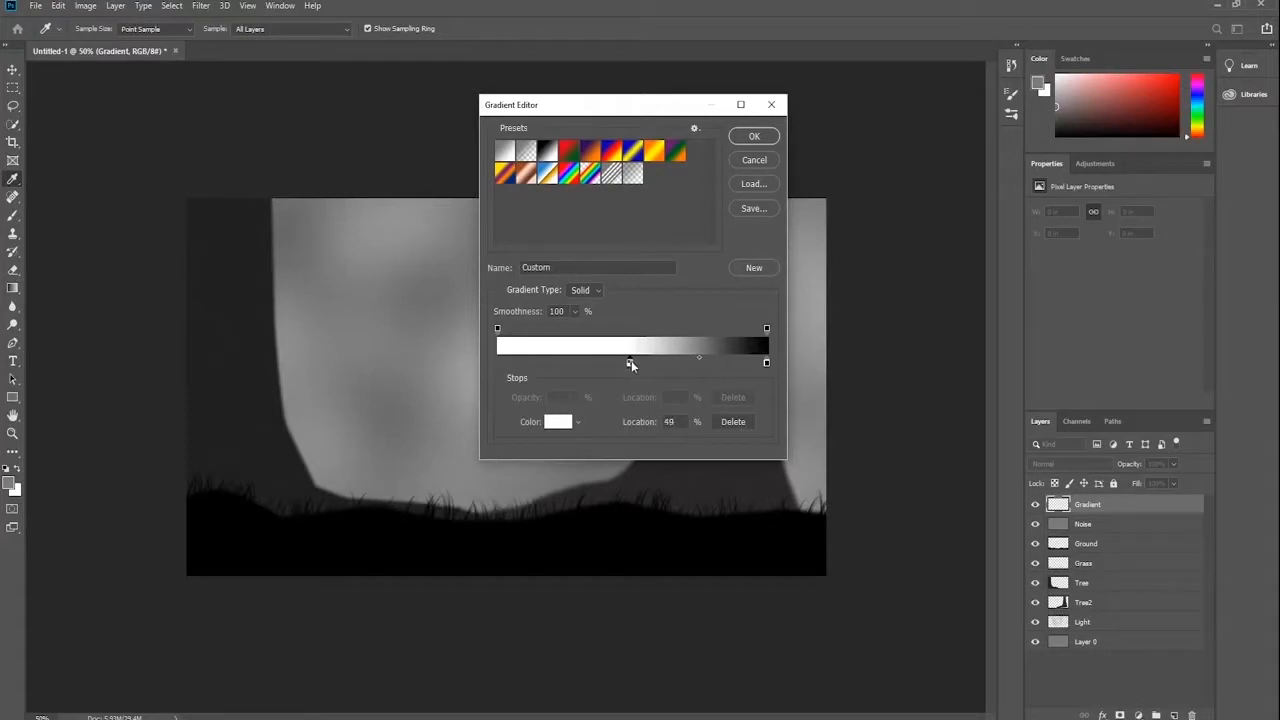
left_click_drag(540, 366, 453, 371)
left_click(565, 424)
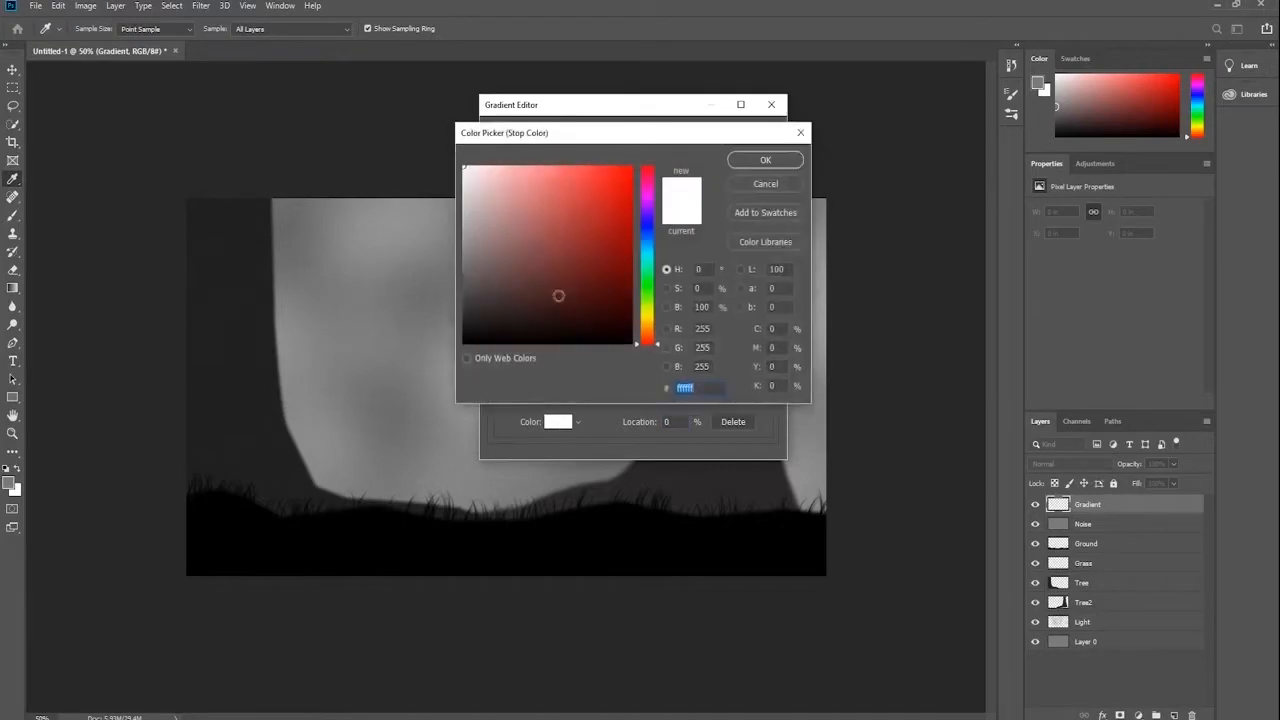
left_click_drag(557, 293, 463, 343)
left_click(758, 163)
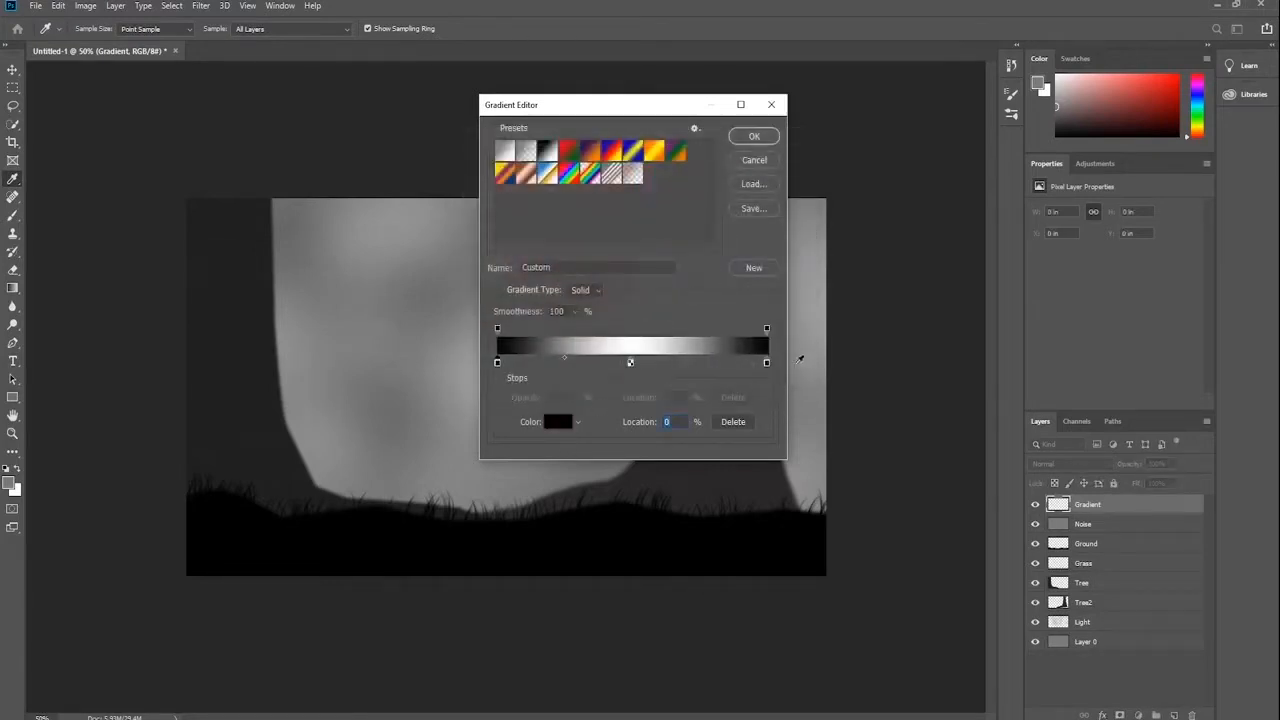
left_click(754, 138)
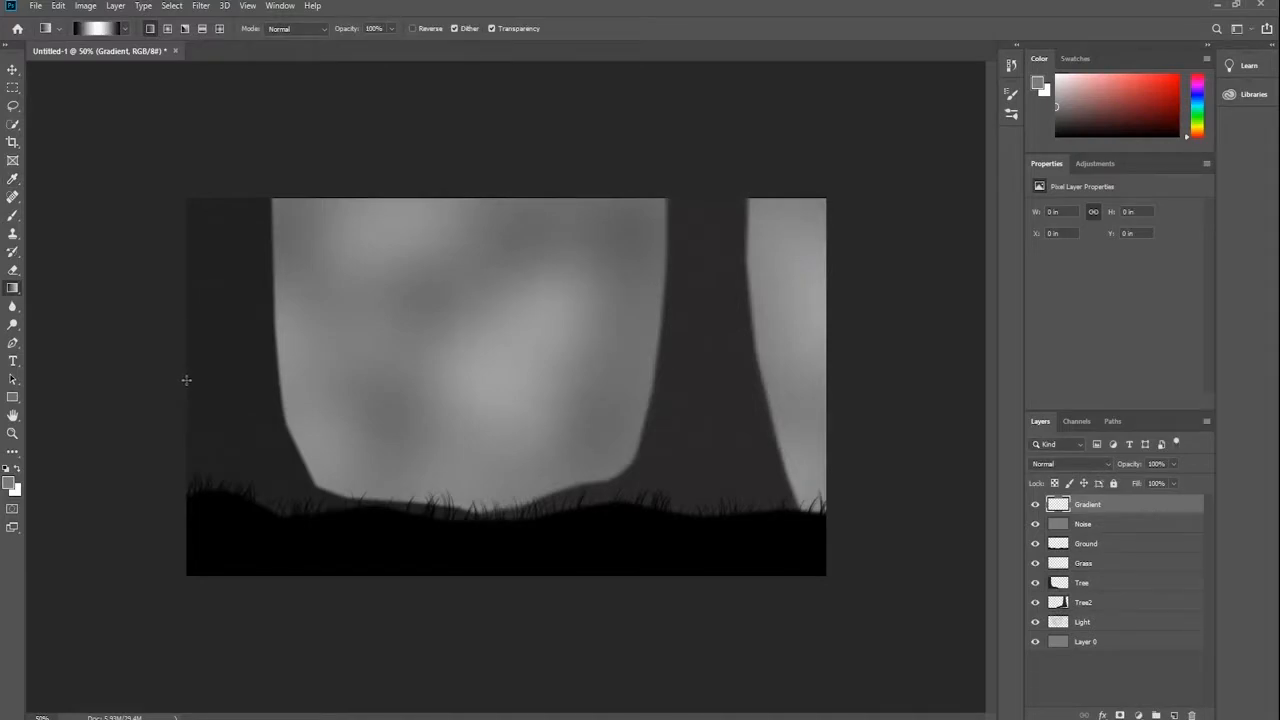
Draw the gradient horizontally from edge to edge of the canvas and set the Gradient layer to Soft Light
left_click_drag(186, 380, 825, 380)
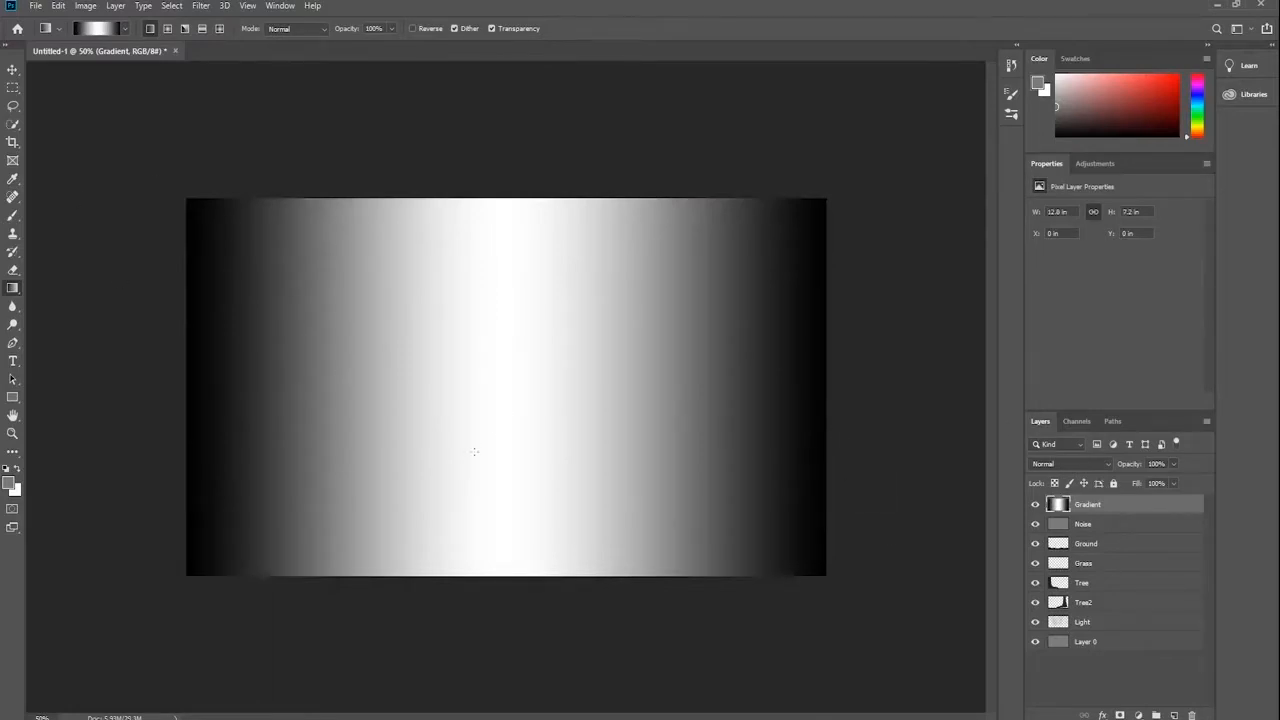
left_click(1080, 464)
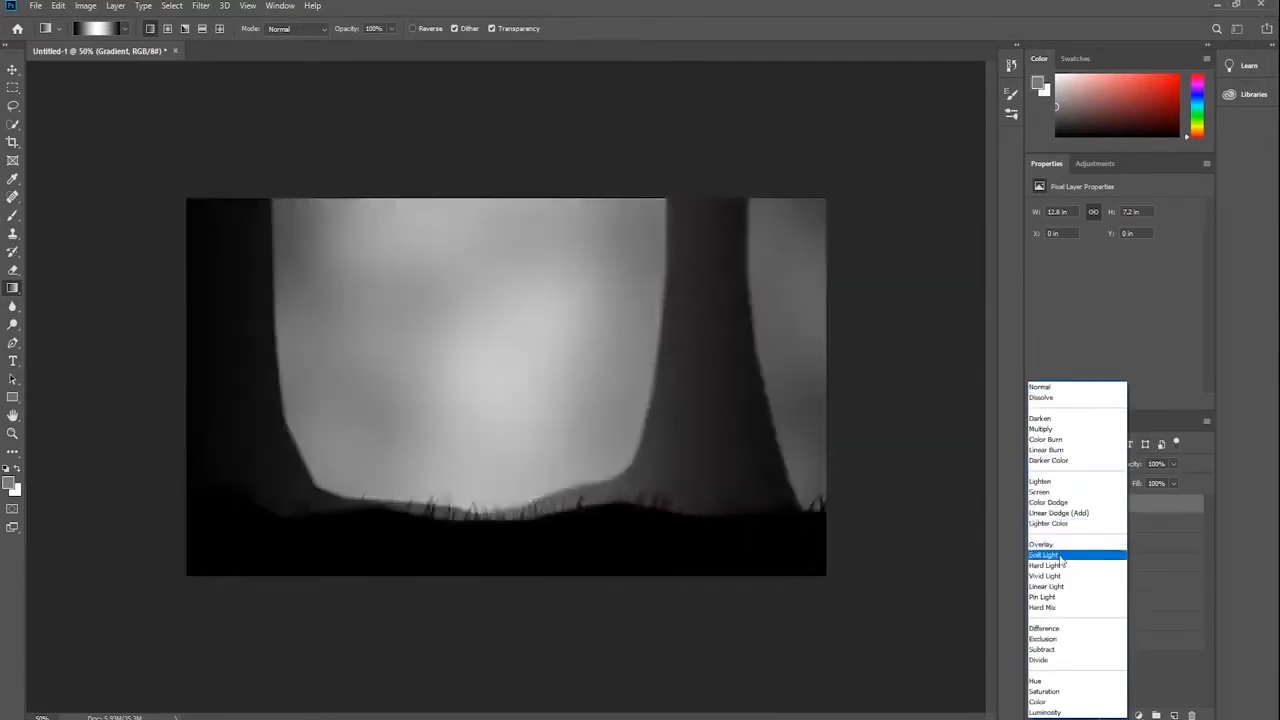
left_click(1062, 555)
Toggle the Gradient layer's visibility to compare the scene with and without it, leaving it shown
left_click(1036, 505)
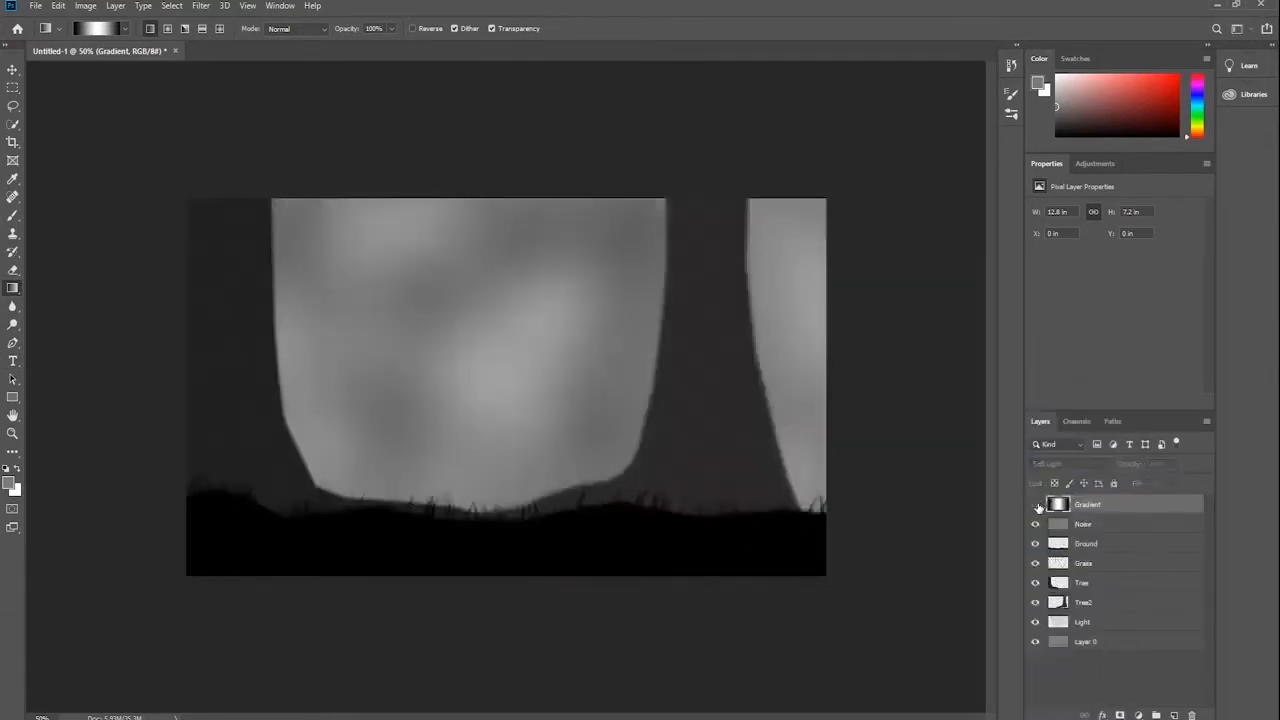
left_click(1036, 505)
left_click(1036, 505)
left_click(1036, 505)
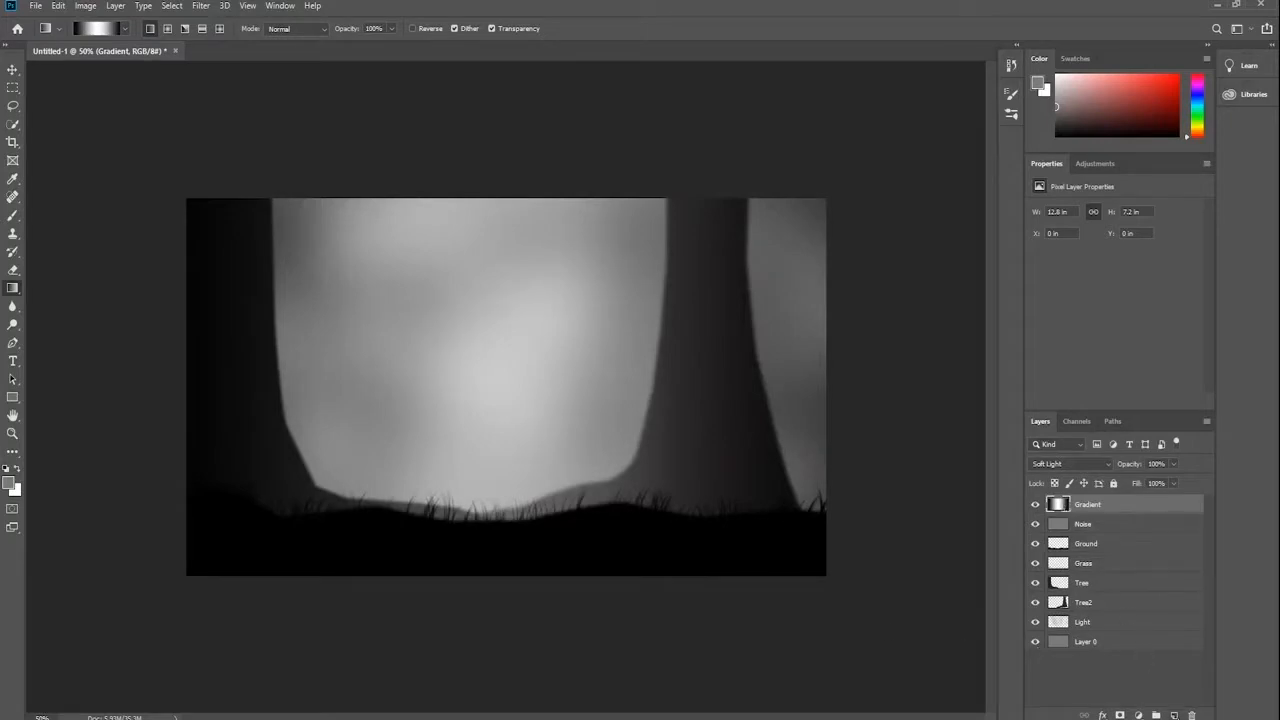
Add a new layer above the Gradient layer and name it Light 2
key("ctrl+shift+alt+n")
double_click(1088, 504)
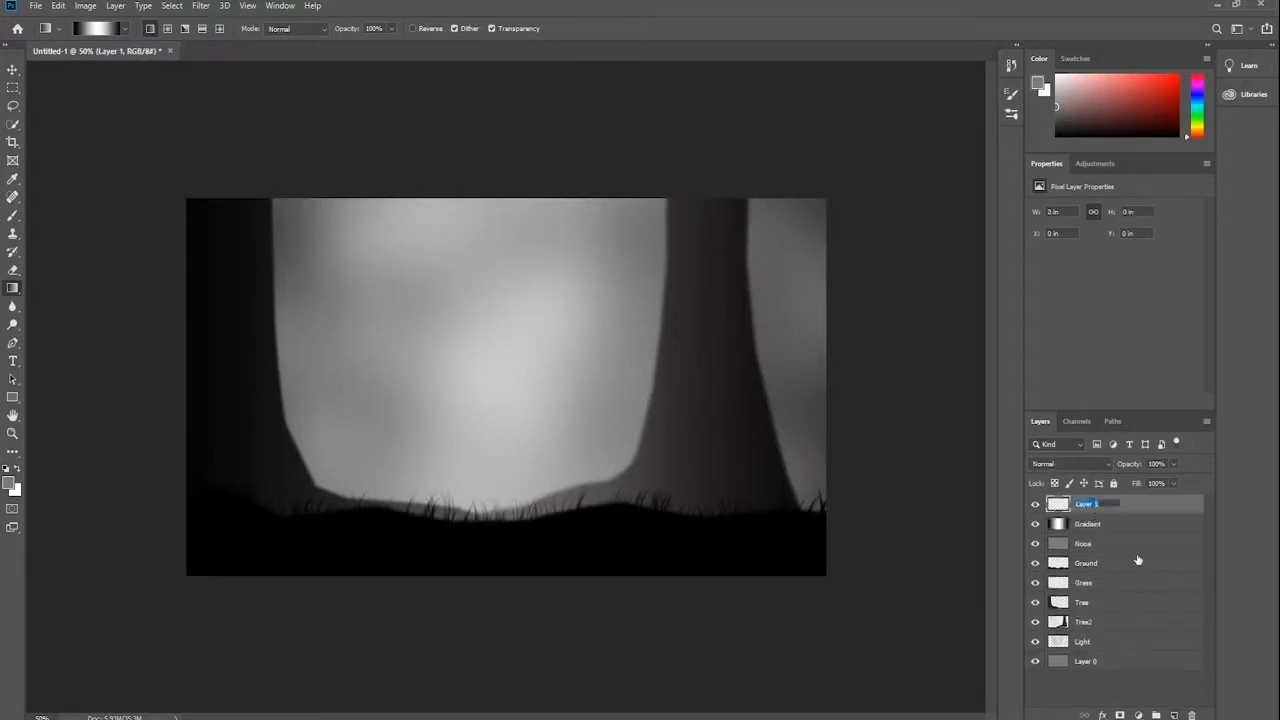
type("Light 2")
key("Return")
Set up the Brush tool with the Soft Round tip, 20% opacity and a size of 500 px
left_click(10, 218)
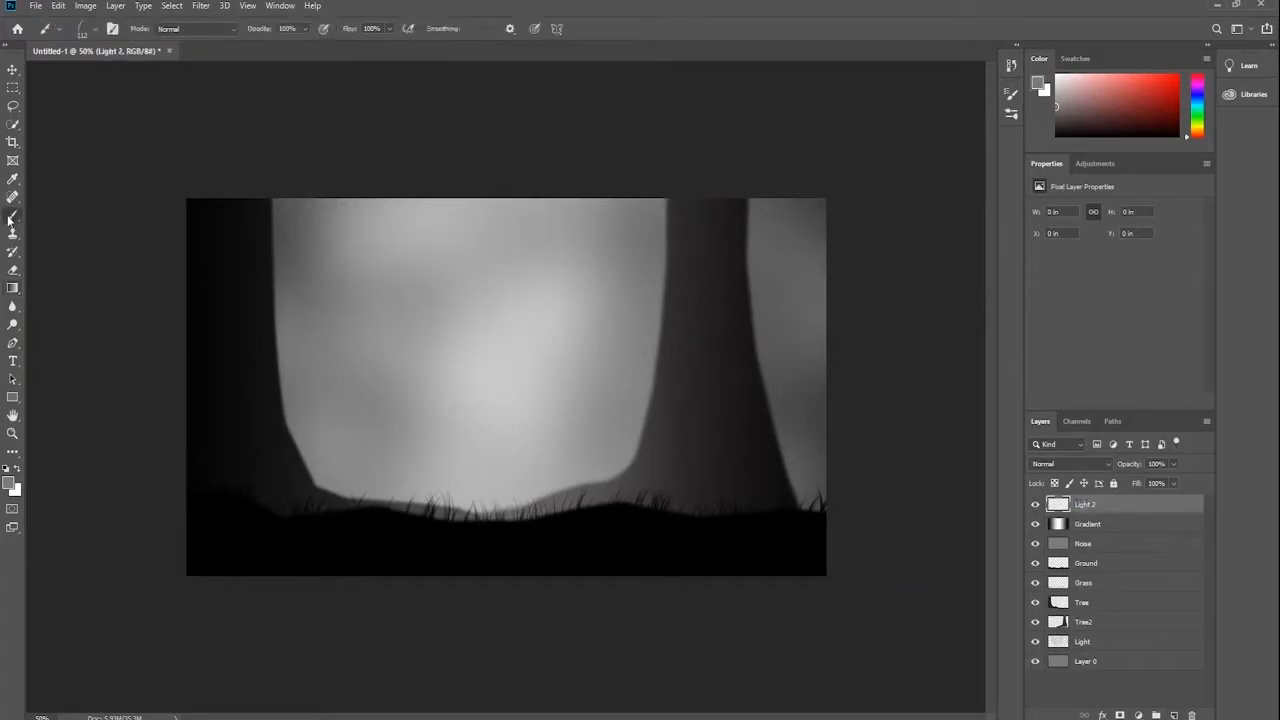
left_click(96, 30)
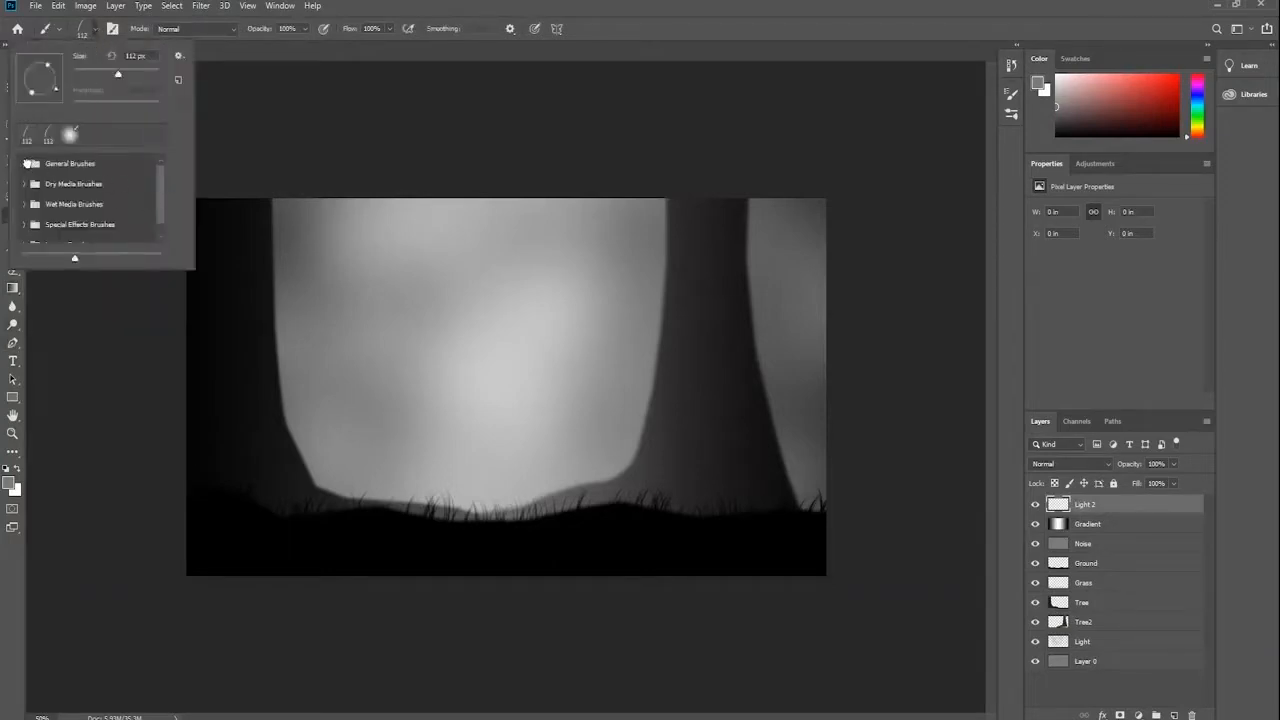
left_click(25, 163)
left_click(90, 185)
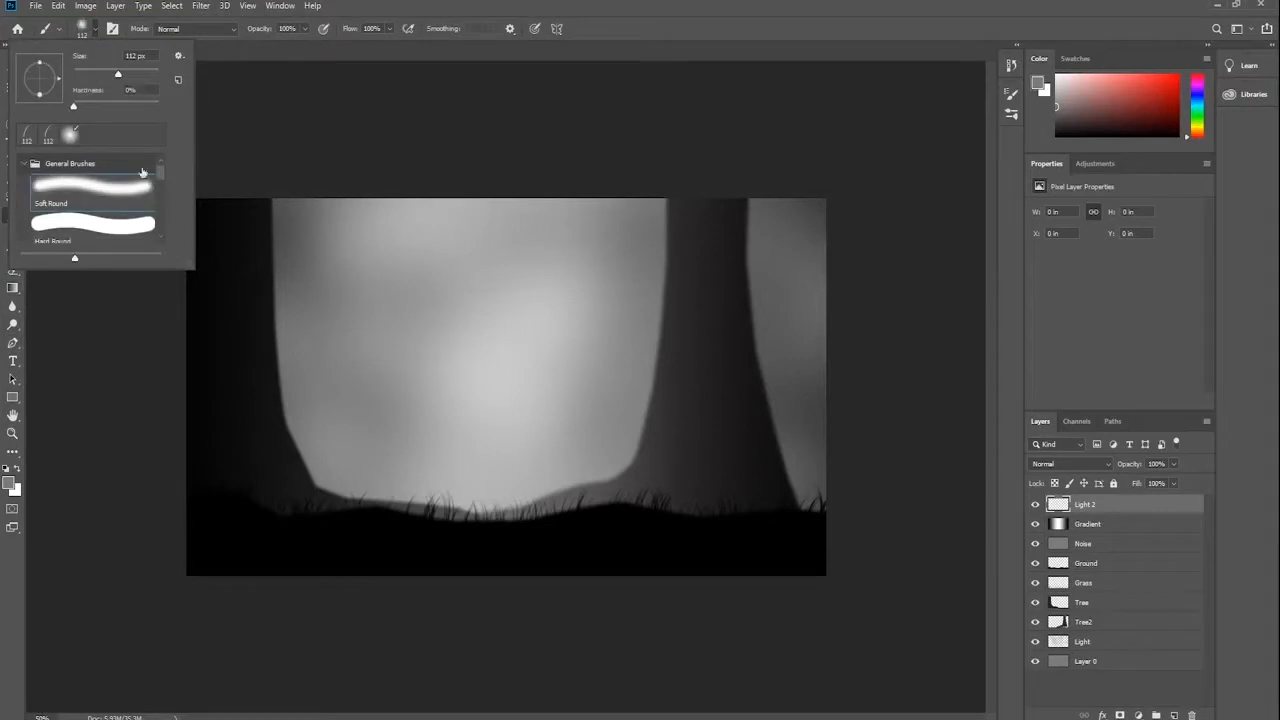
key("Return")
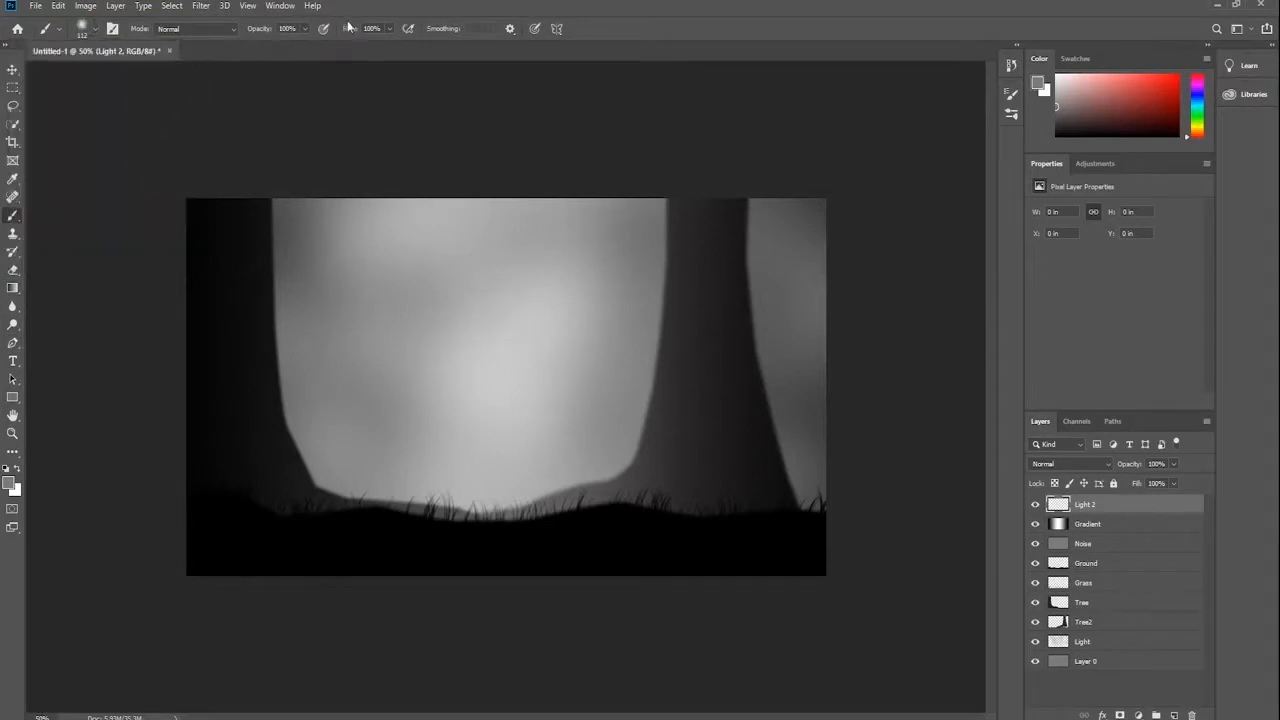
left_click(287, 28)
type("20")
left_click(96, 30)
left_click(148, 56)
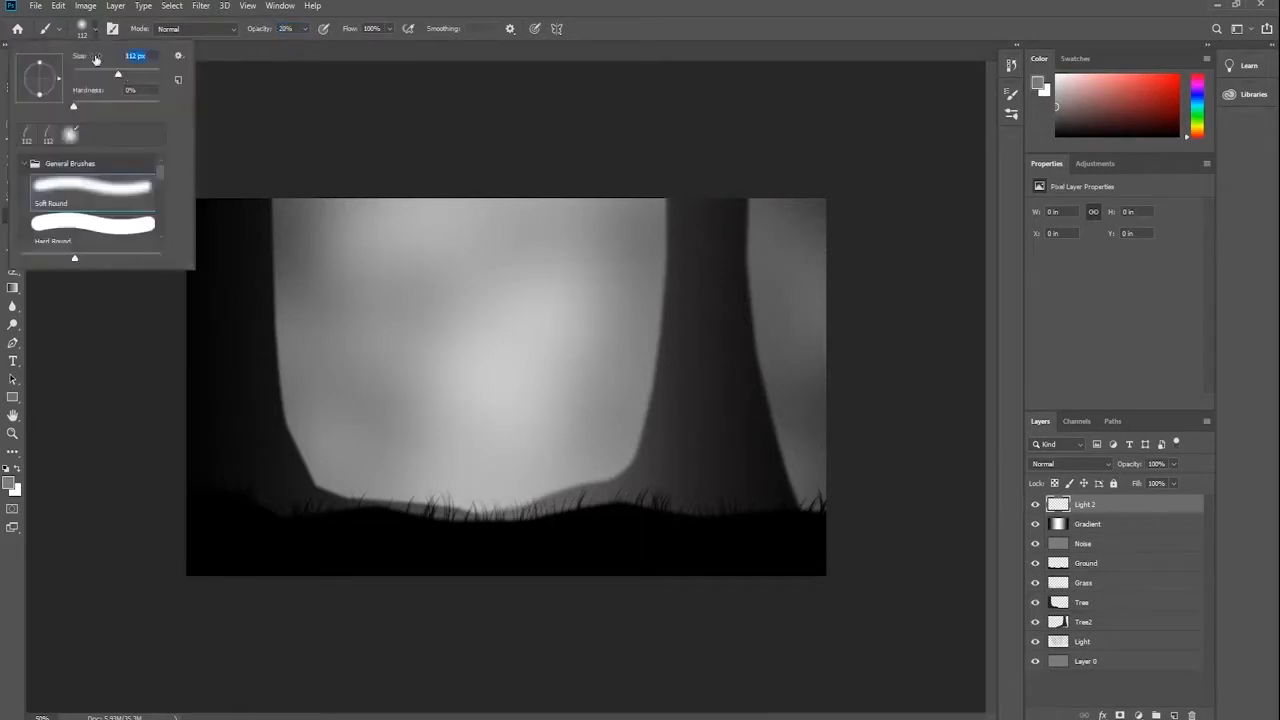
type("500")
key("Return")
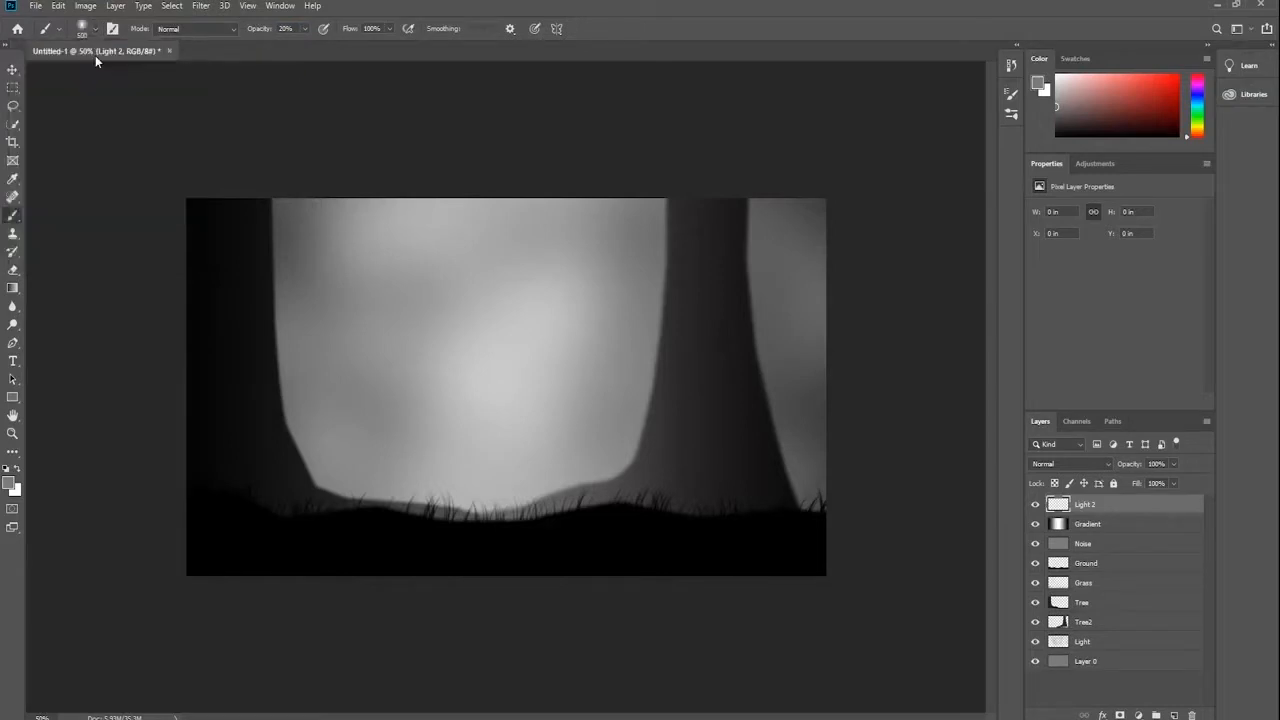
Set the foreground color to black (000000) and brush over the left edge and base of the right-hand tree on the Light 2 layer
left_click(9, 484)
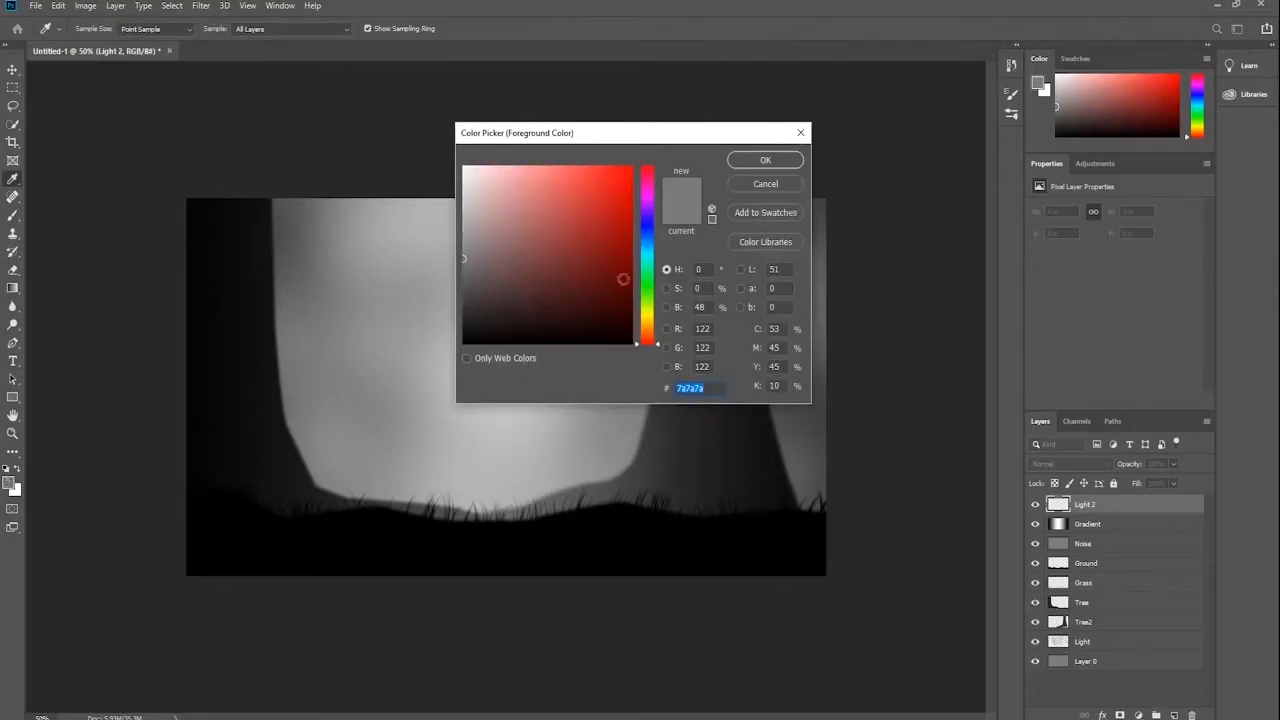
type("000000")
left_click(765, 160)
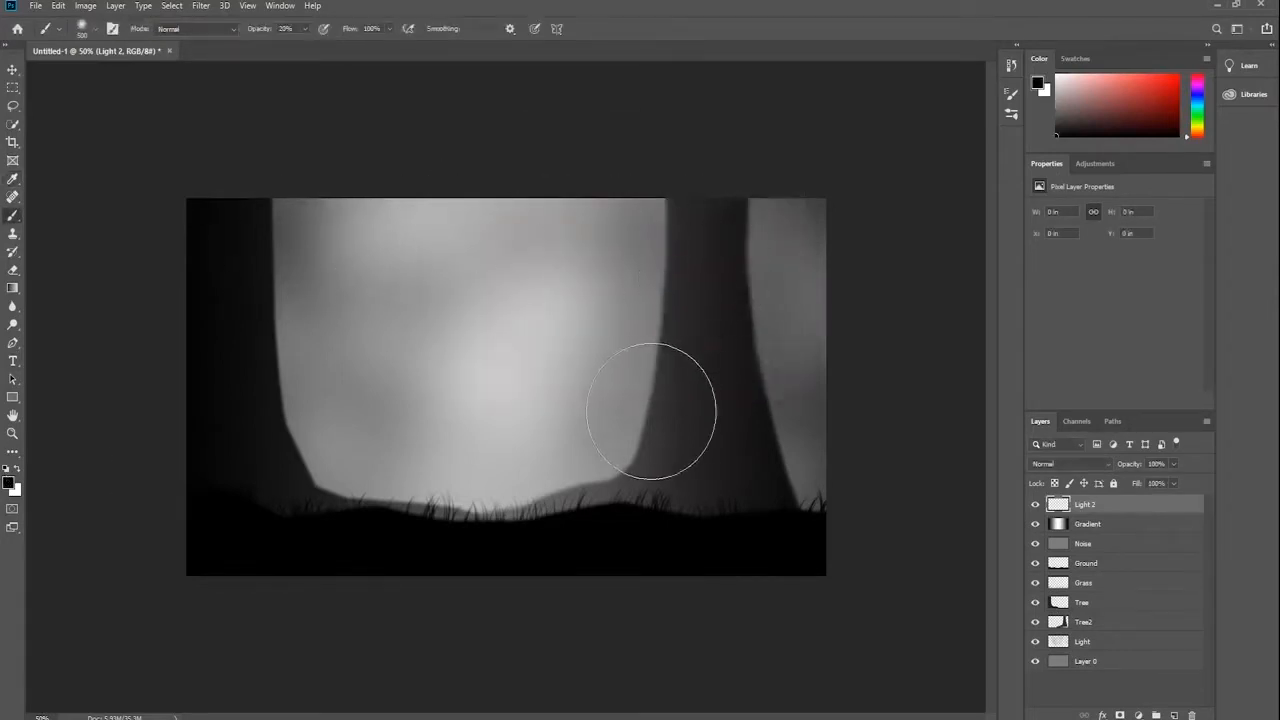
left_click_drag(651, 410, 671, 523)
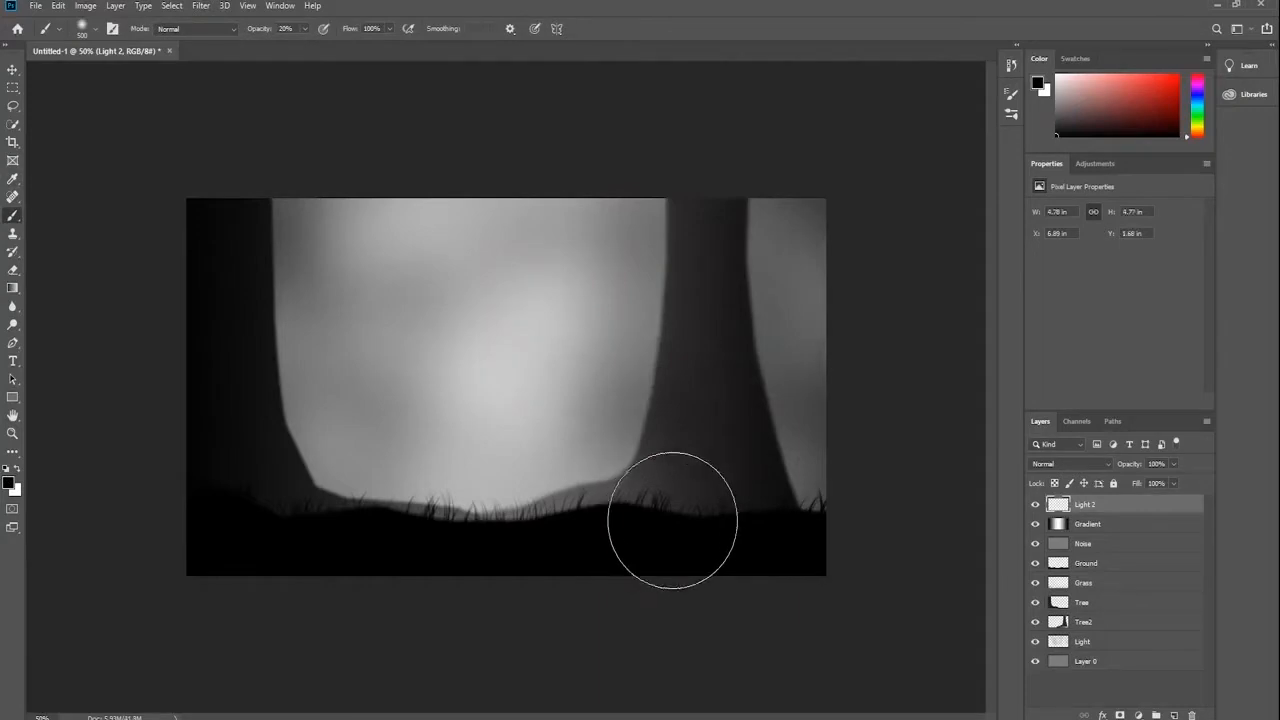
Swap the foreground color to white and paint soft light on the upper trunk and right base of the right-hand tree
left_click(18, 468)
left_click_drag(700, 251, 677, 229)
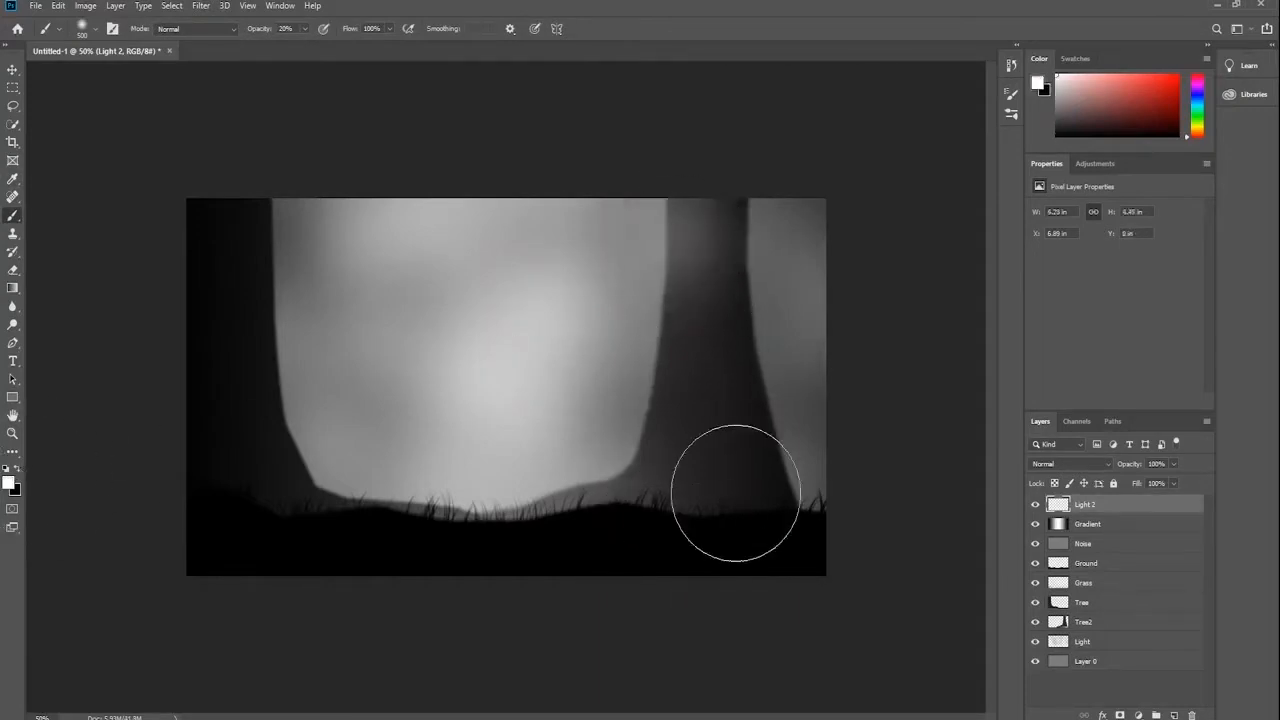
left_click_drag(754, 411, 797, 474)
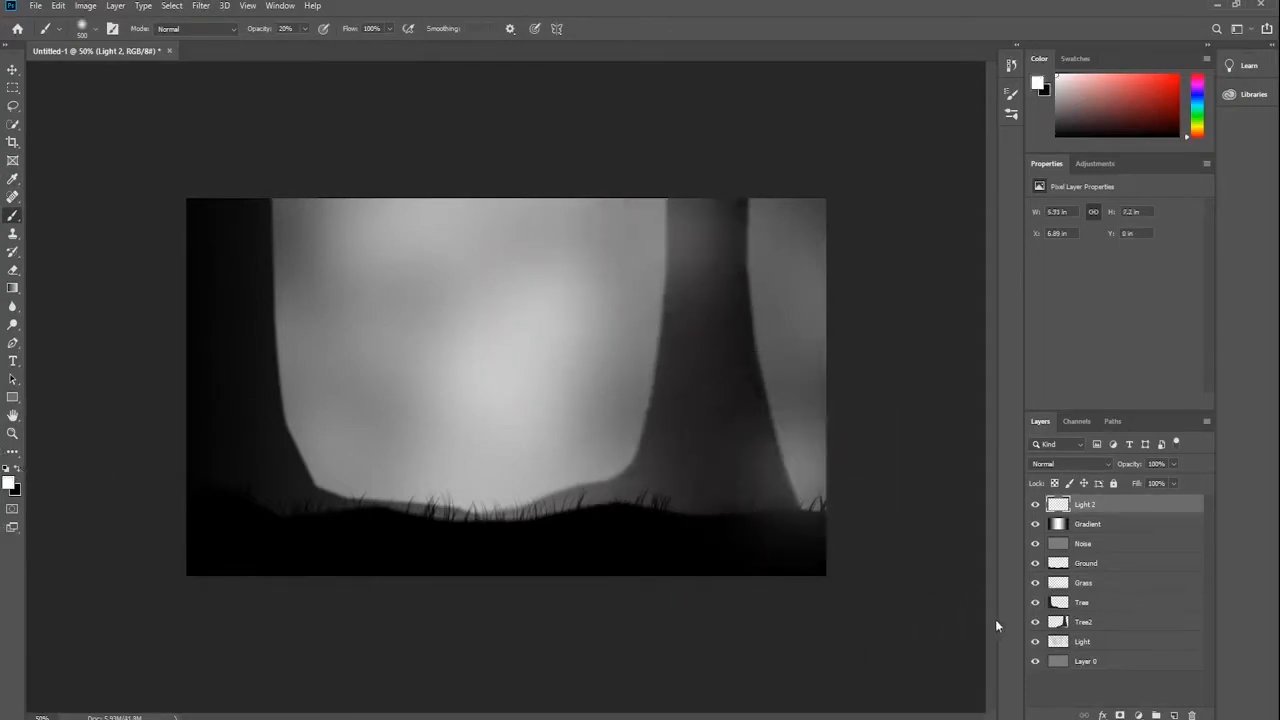
left_click(267, 232)
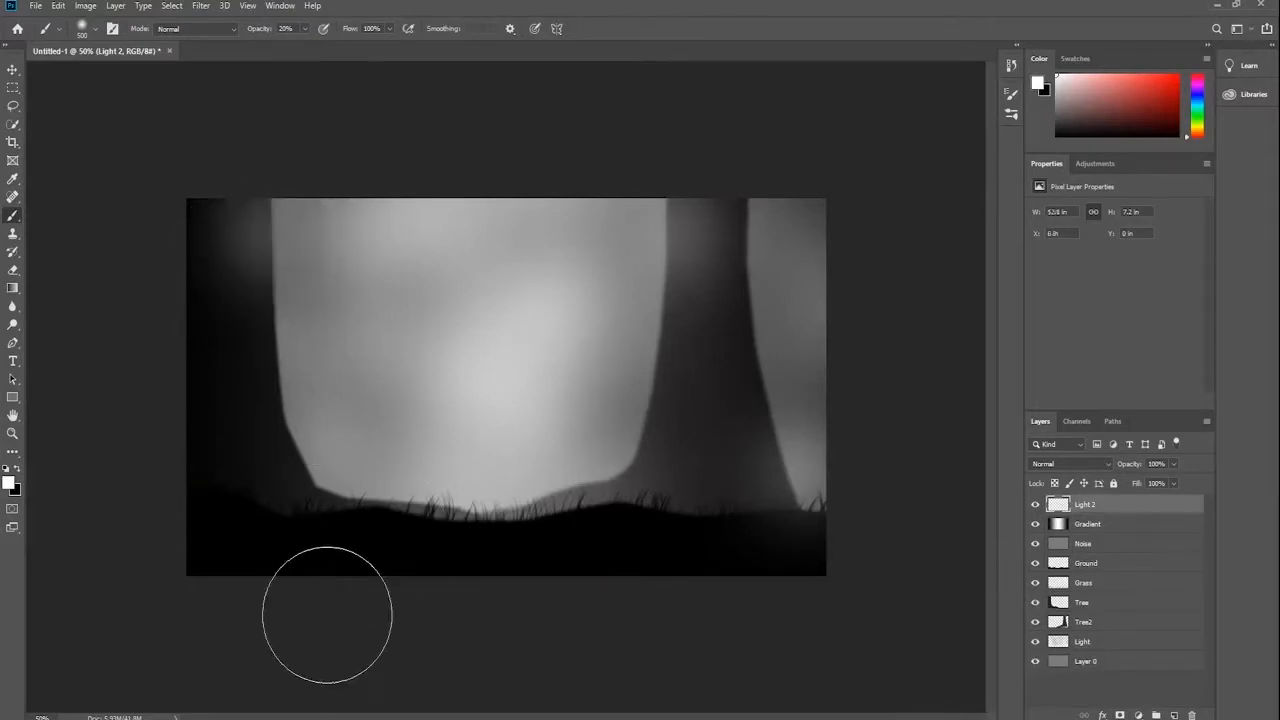
left_click(286, 366)
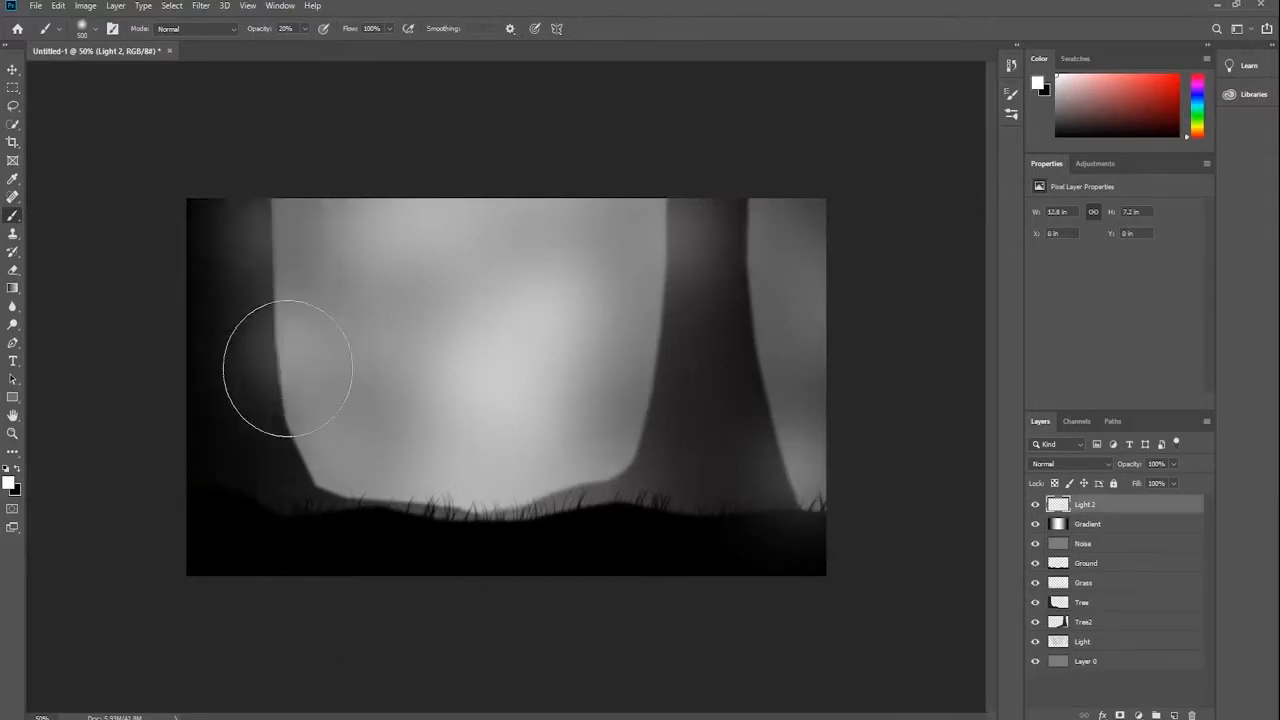
left_click(284, 423)
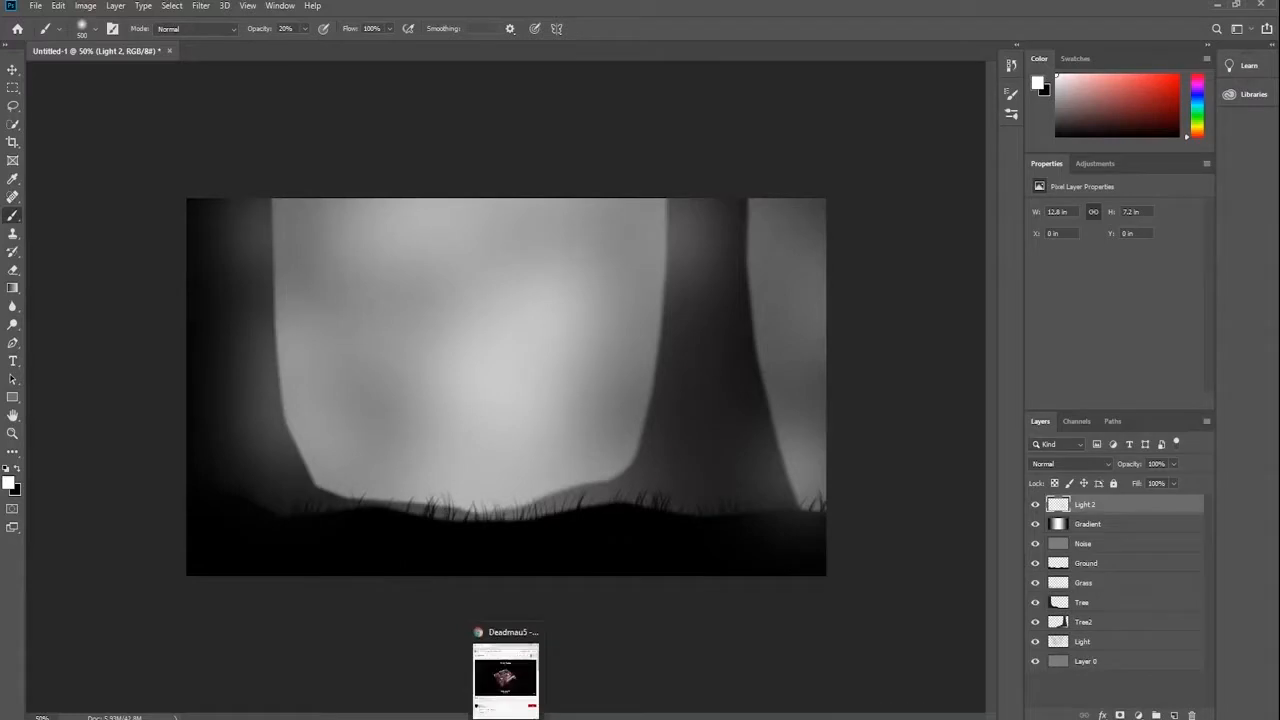
key("ctrl+z")
key("ctrl+z")
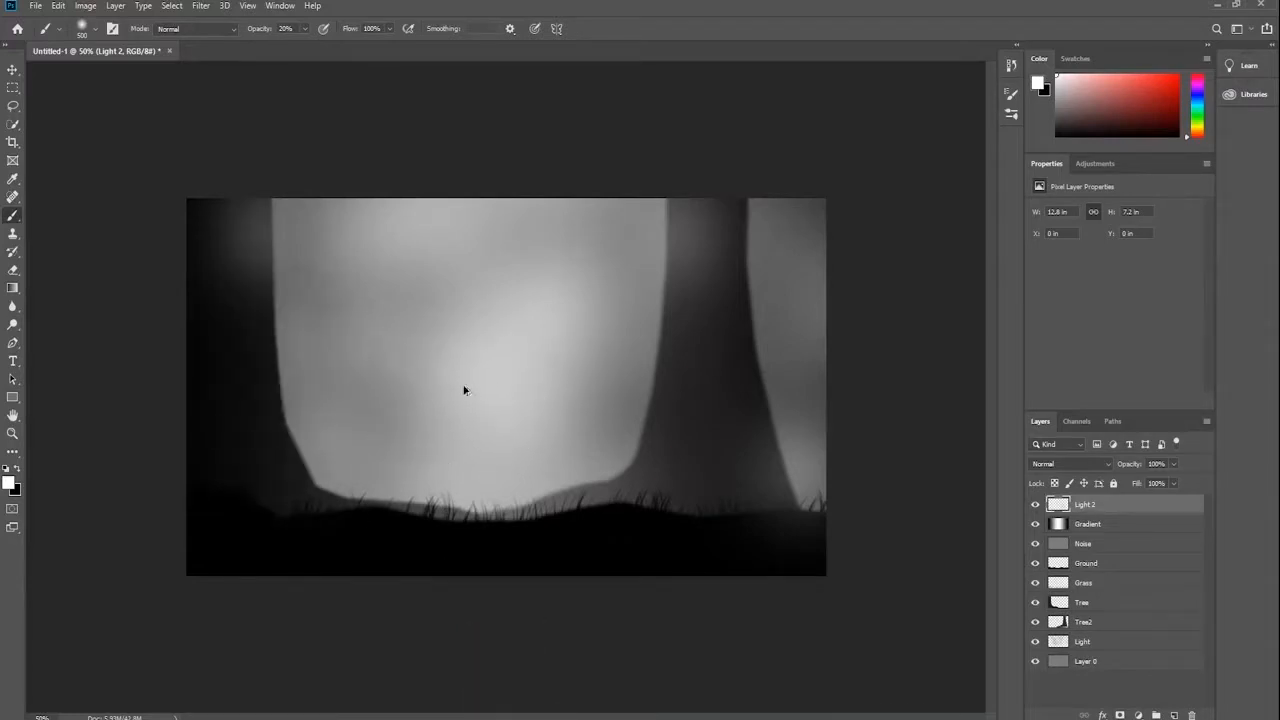
key("ctrl+z")
Dab soft white light at the base of the left-hand tree on the Light 2 layer
left_click(300, 500)
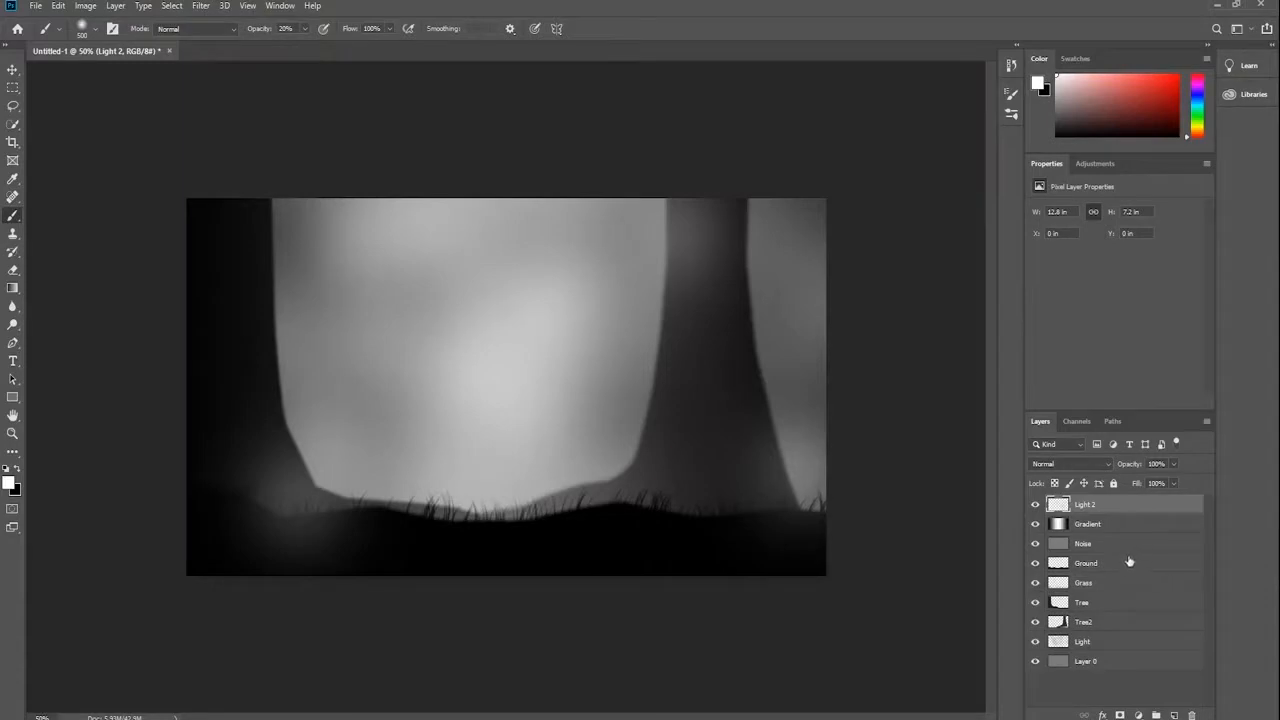
Apply a Gaussian Blur with a radius of 1.5 pixels to the Grass layer
left_click(1105, 585)
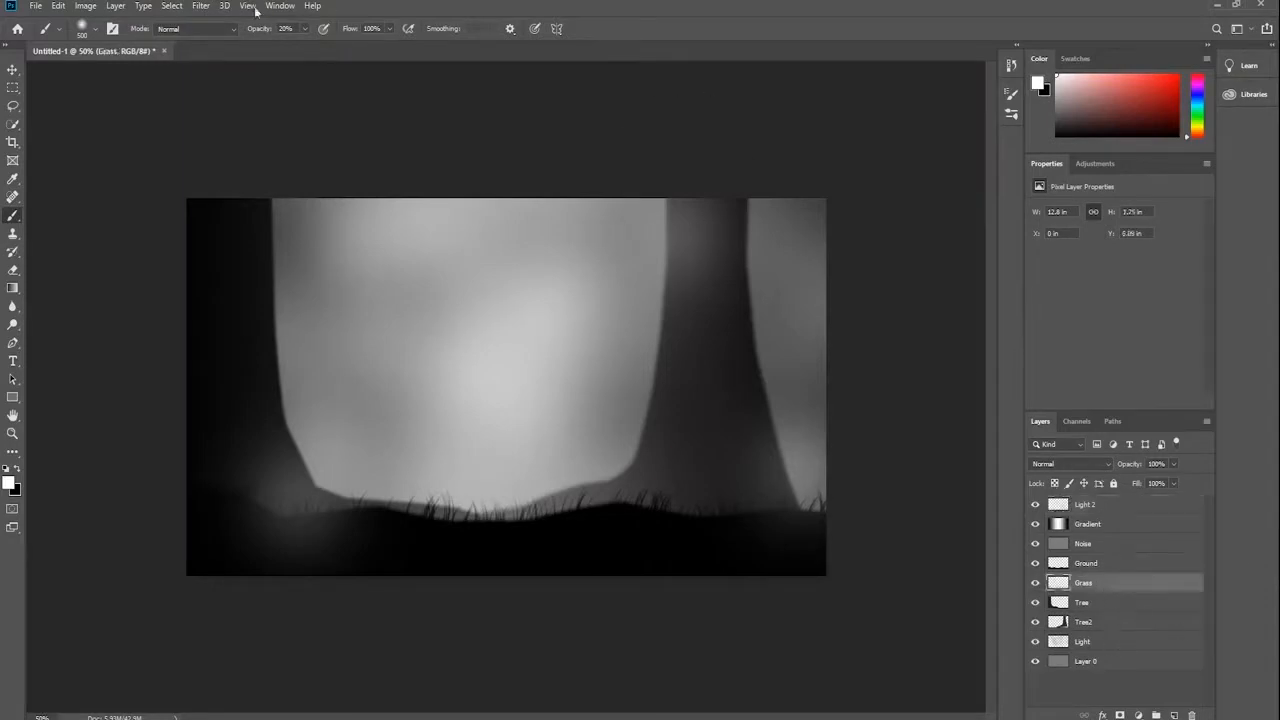
left_click(202, 7)
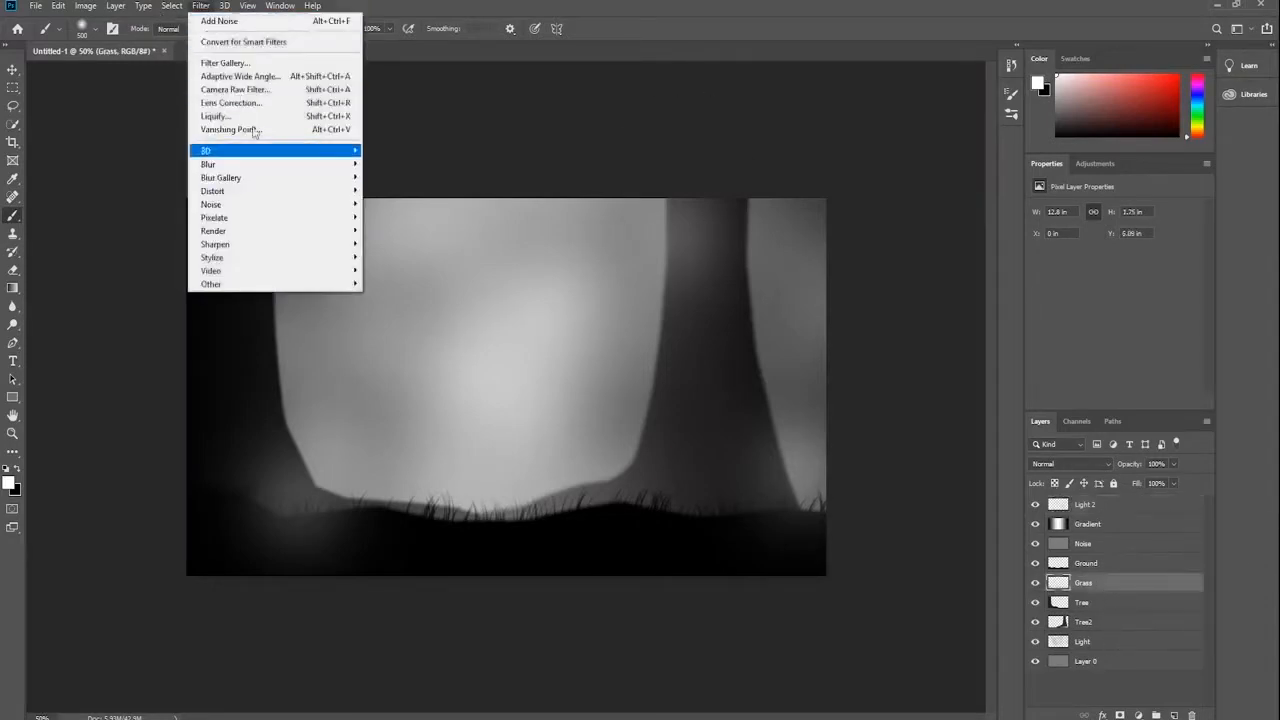
mouse_move(324, 167)
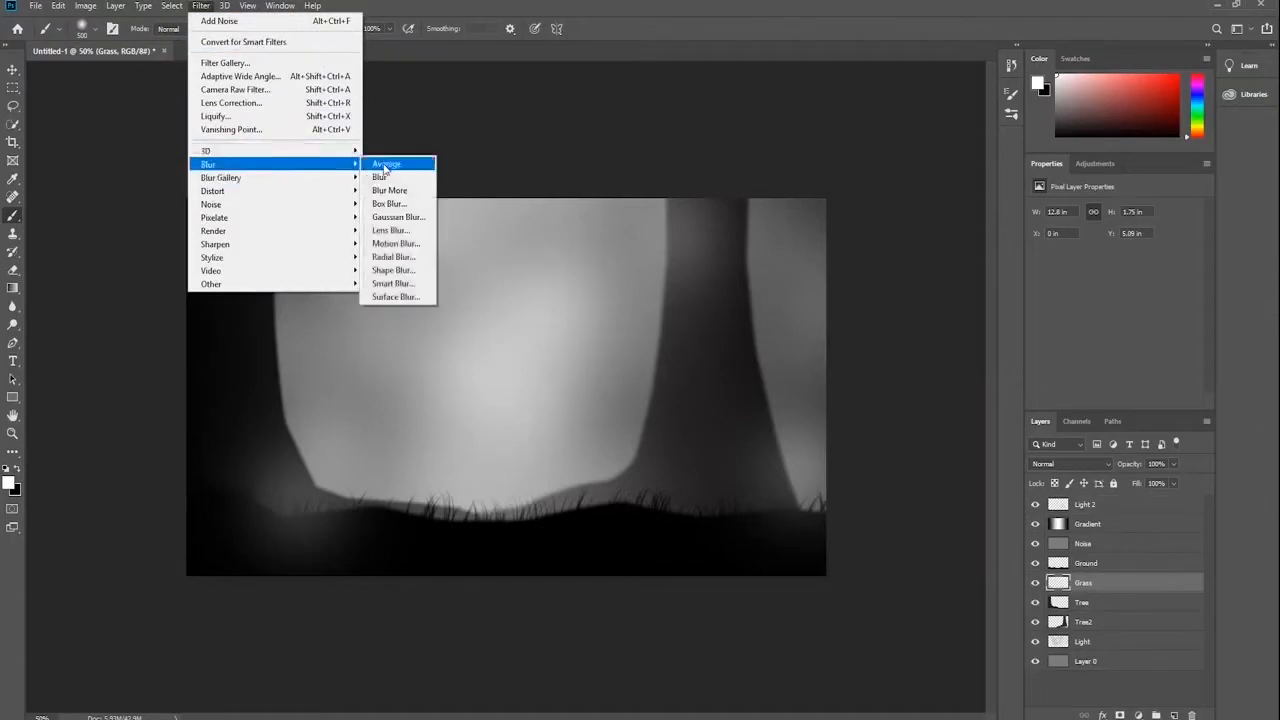
left_click(408, 218)
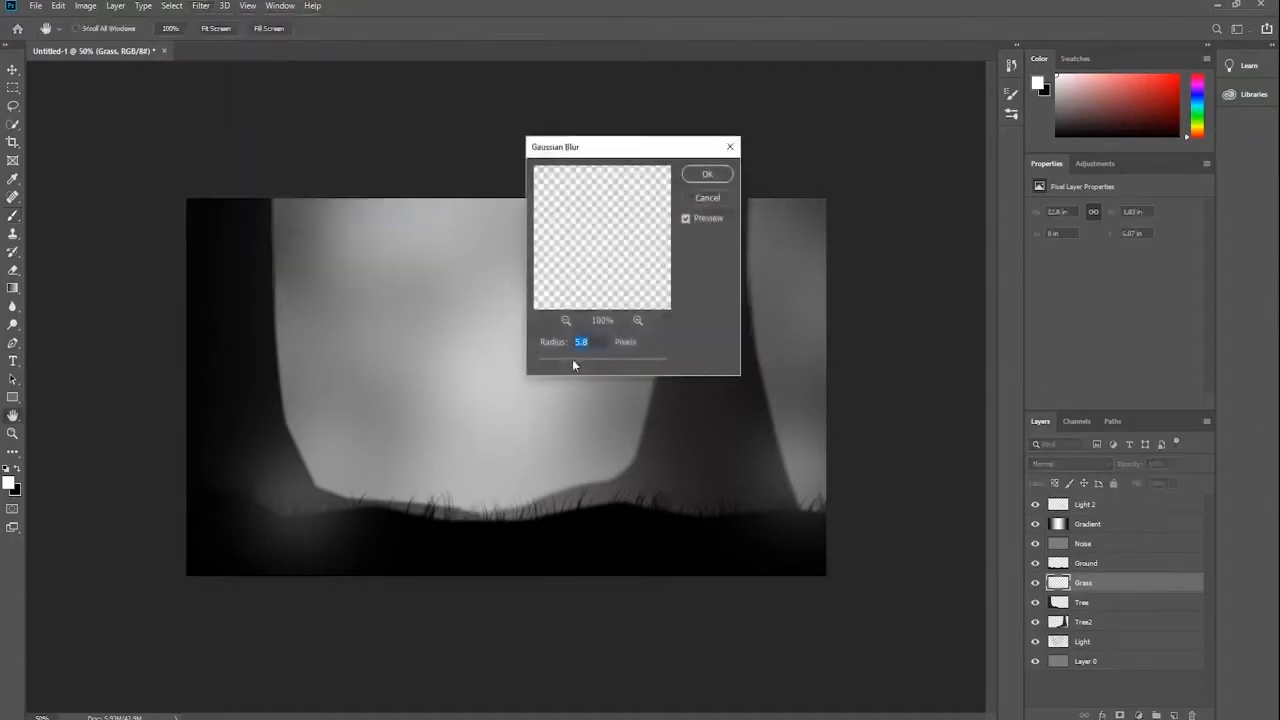
left_click_drag(575, 364, 547, 370)
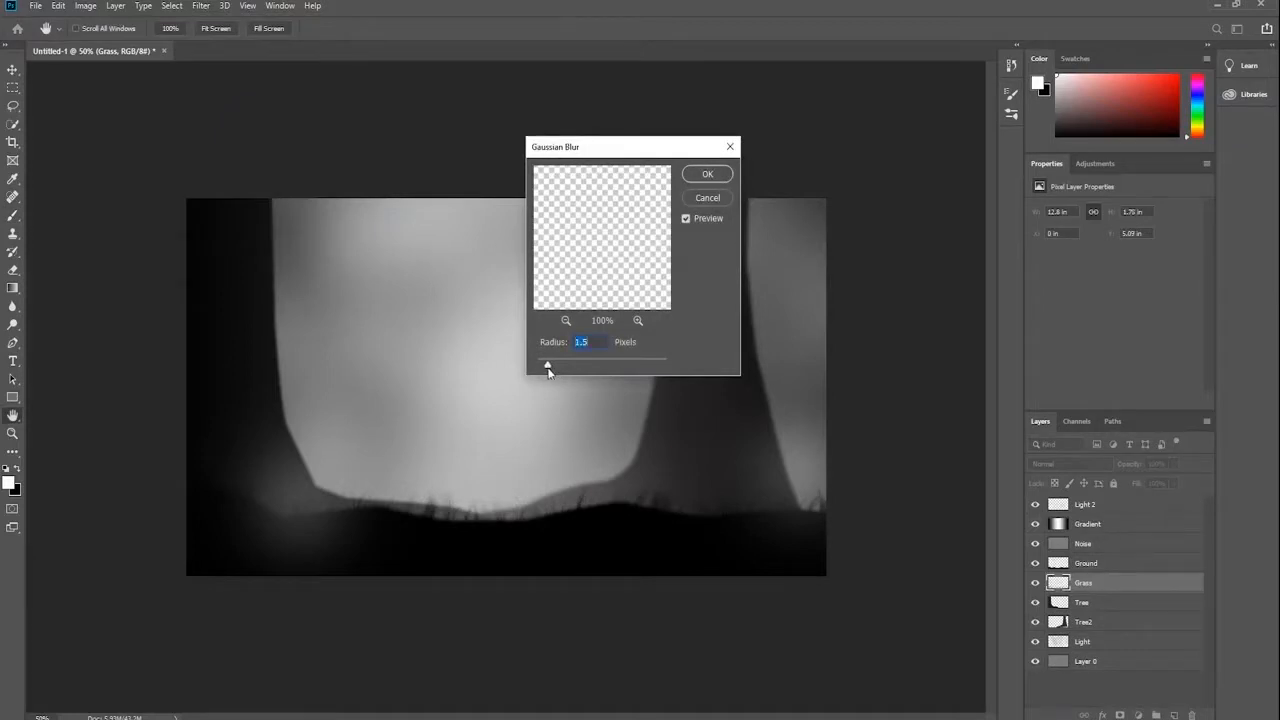
left_click(707, 174)
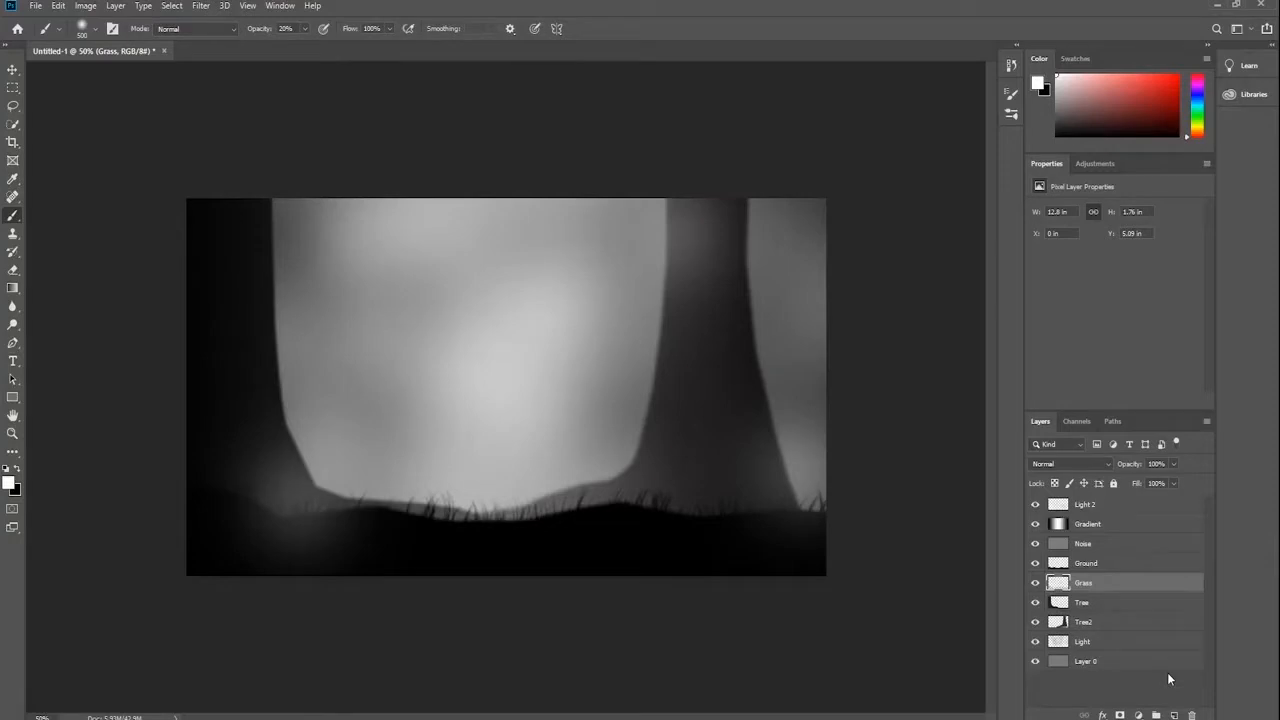
On a new layer above Light 2, draw a closed Pen path shaped as three light rays fanning down from the canvas's upper-right corner
left_click(1131, 507)
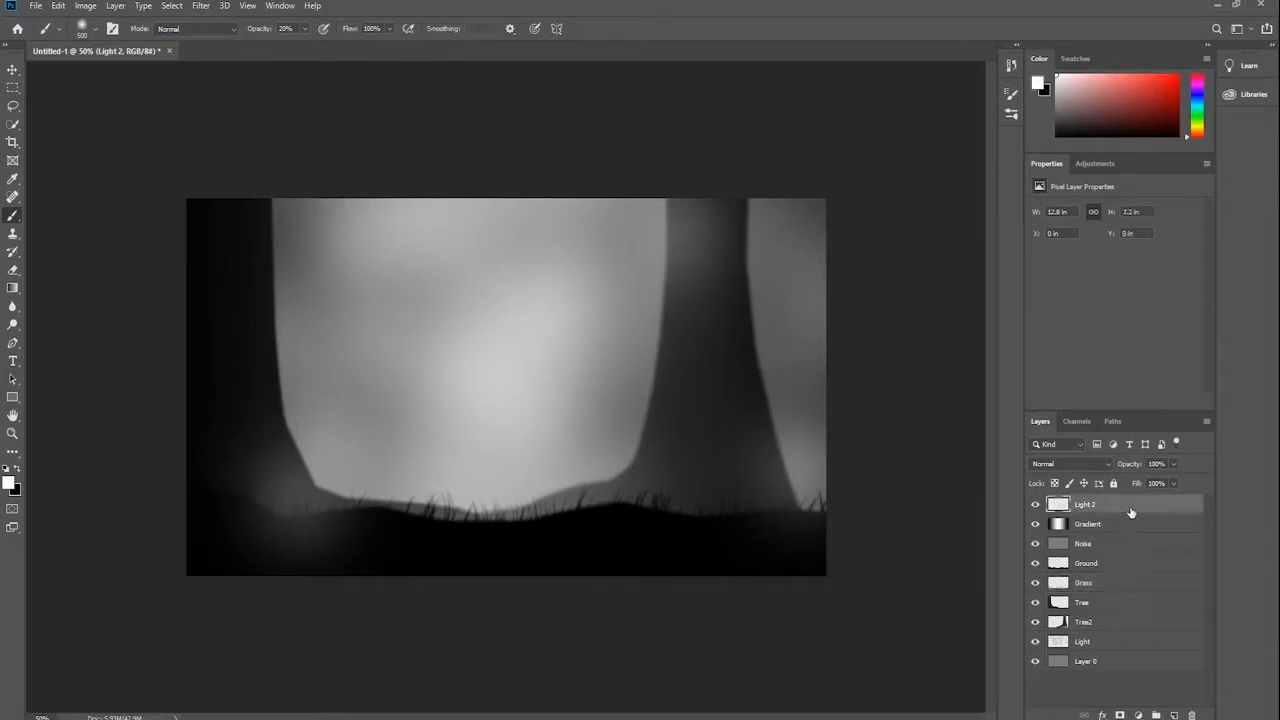
left_click(1175, 715)
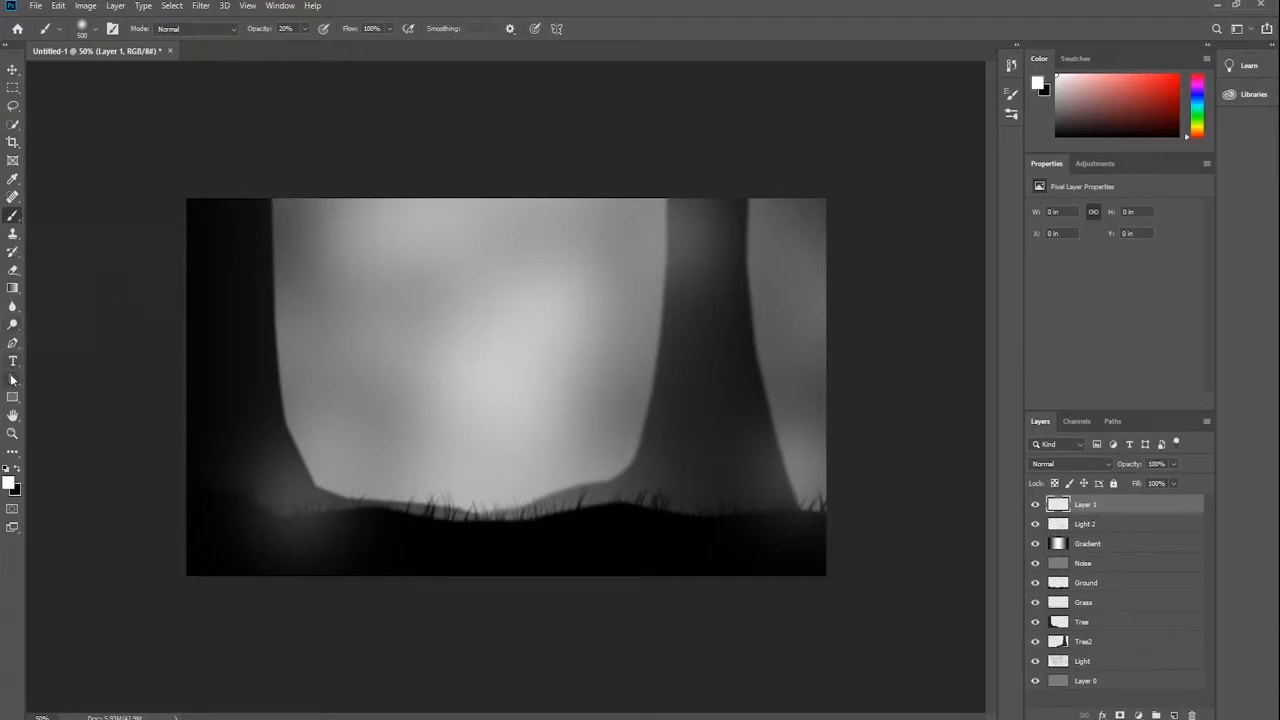
left_click(12, 343)
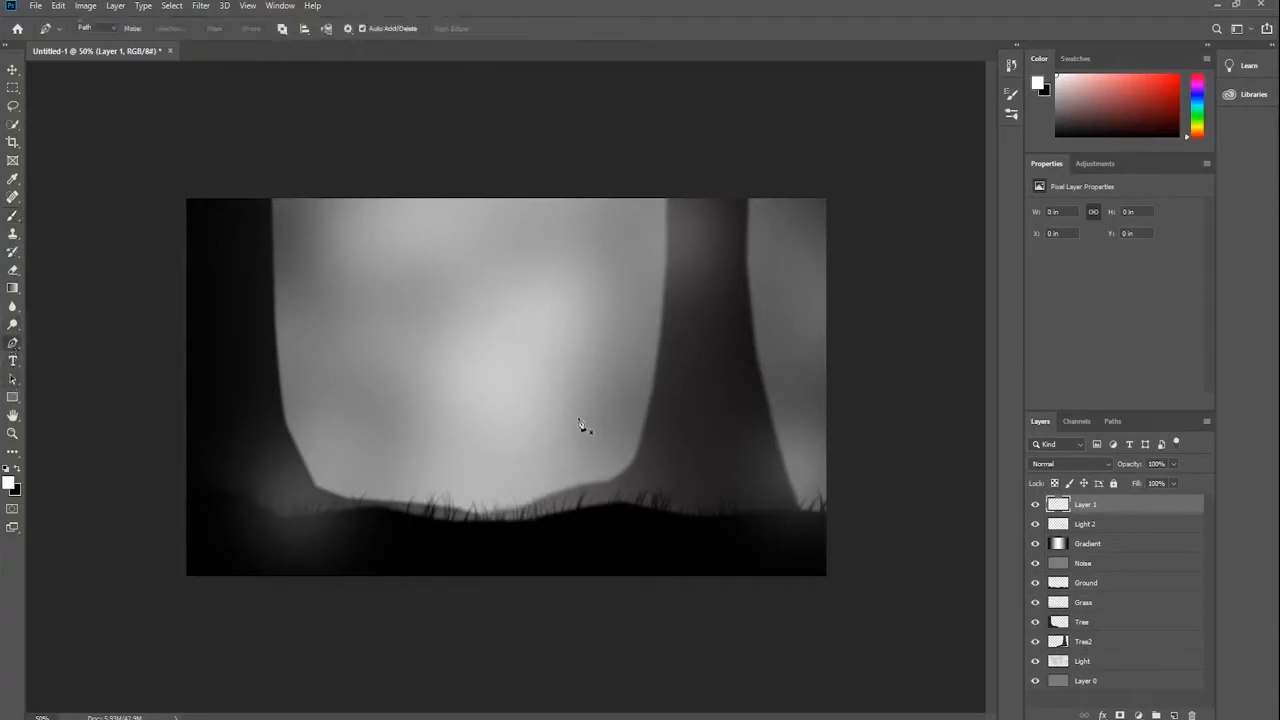
left_click(762, 166)
left_click(477, 370)
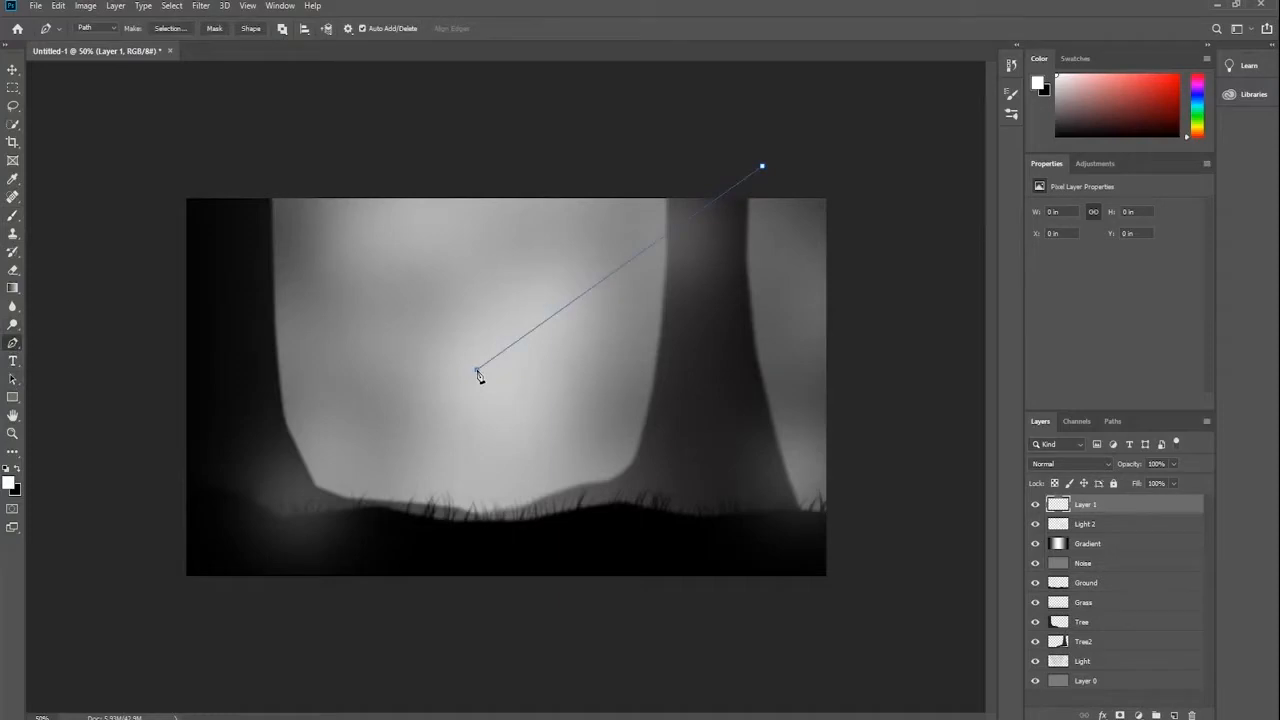
left_click(510, 425)
left_click(503, 468)
left_click(567, 517)
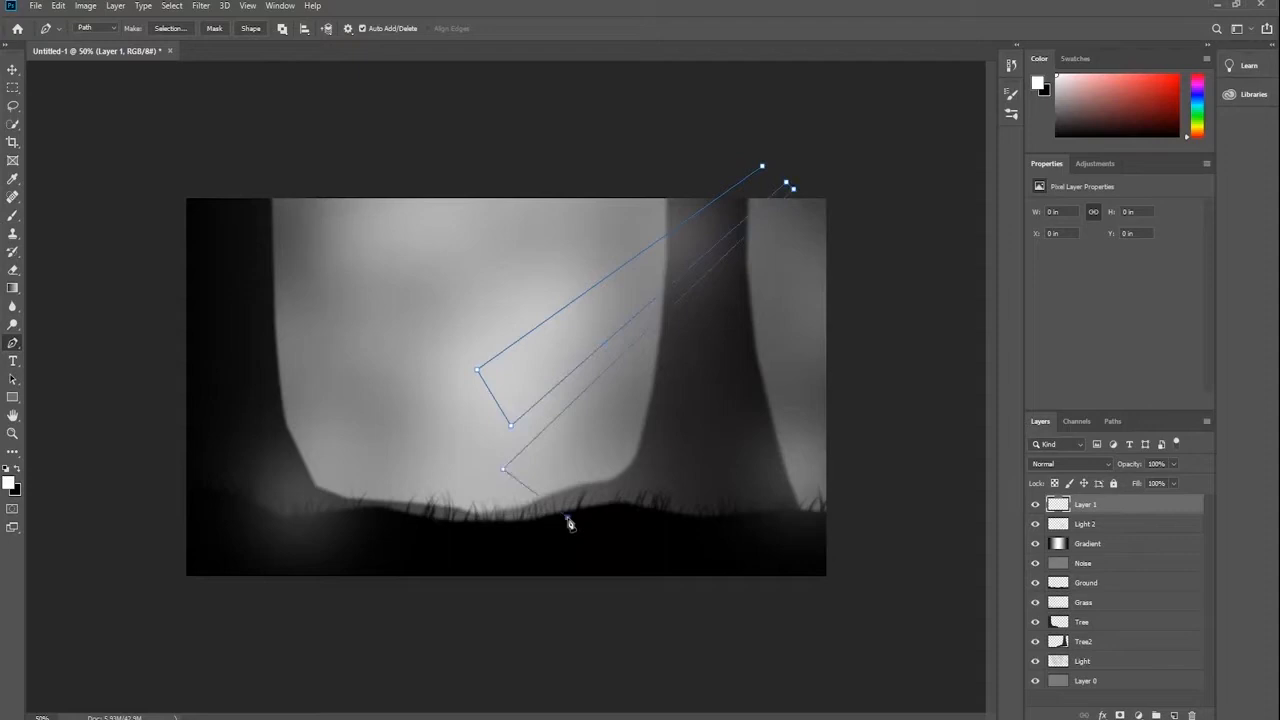
left_click(821, 193)
left_click(828, 209)
left_click(614, 532)
left_click(690, 543)
left_click(882, 208)
left_click(834, 139)
left_click(762, 165)
Fill the light-ray path with white (ffffff), set its layer's blend mode to Soft Light and dismiss the path
right_click(799, 310)
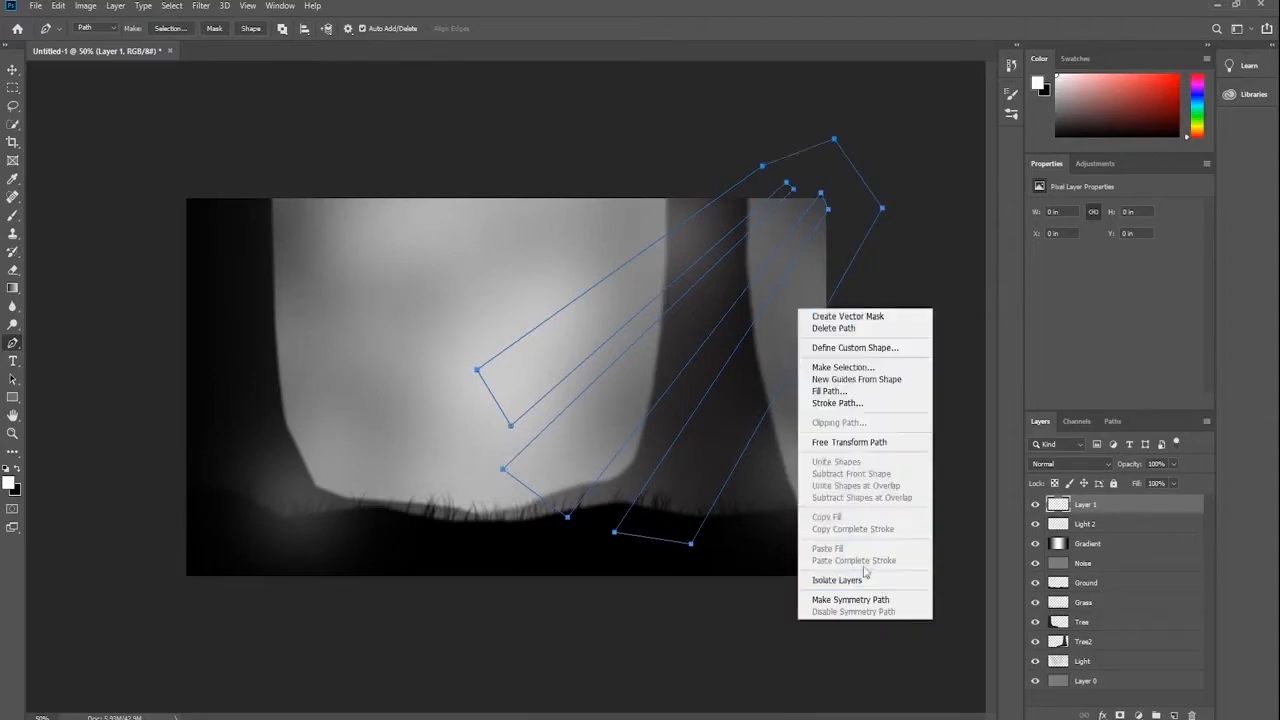
left_click(835, 391)
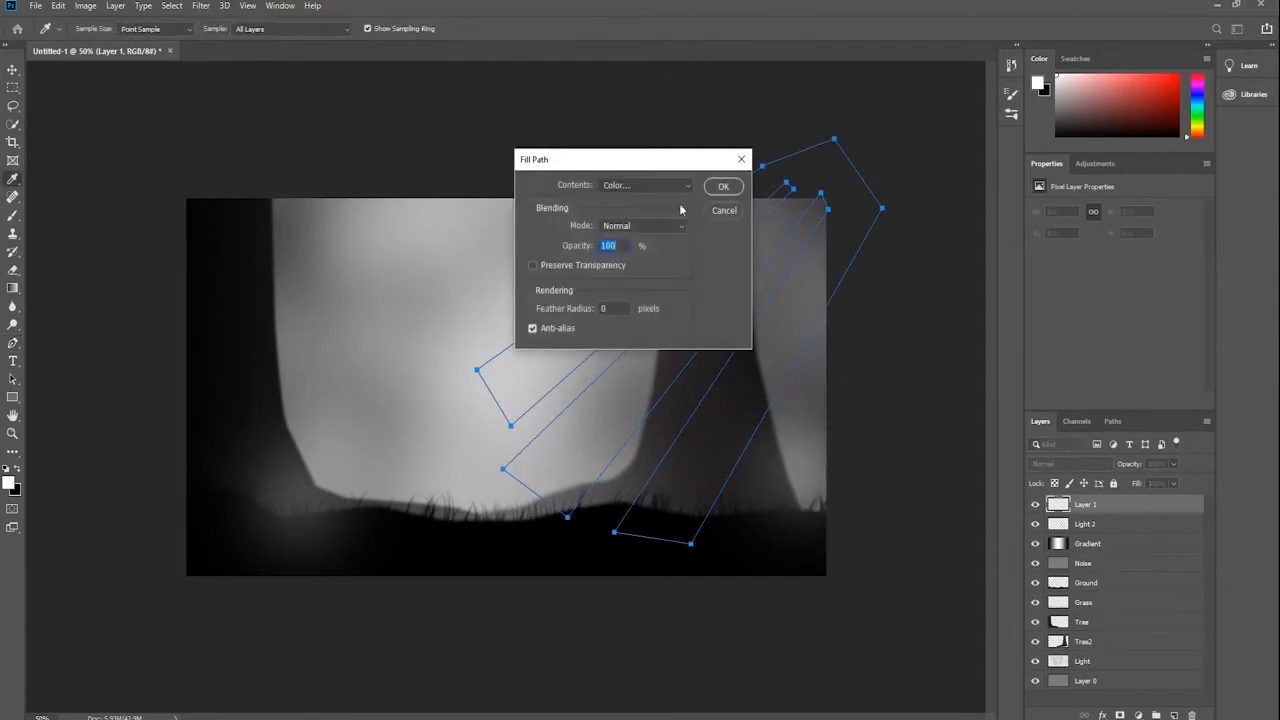
left_click(650, 185)
left_click(620, 227)
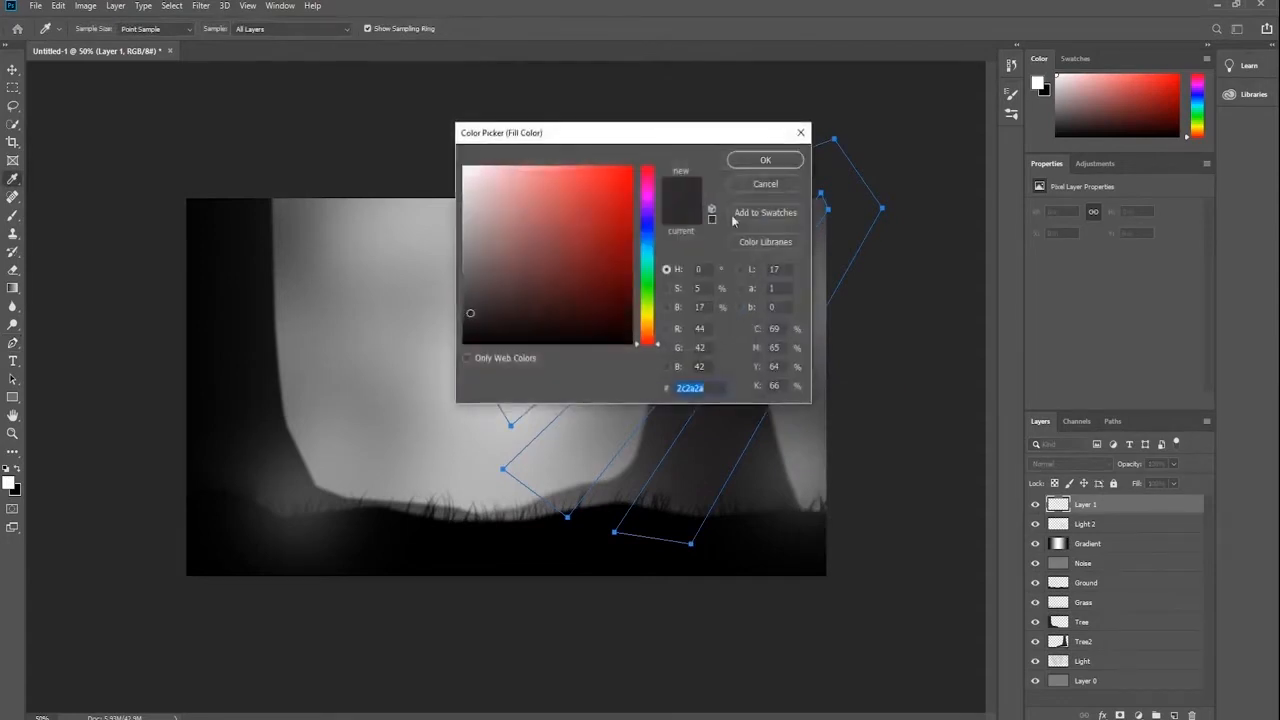
type("ffffff")
left_click(762, 159)
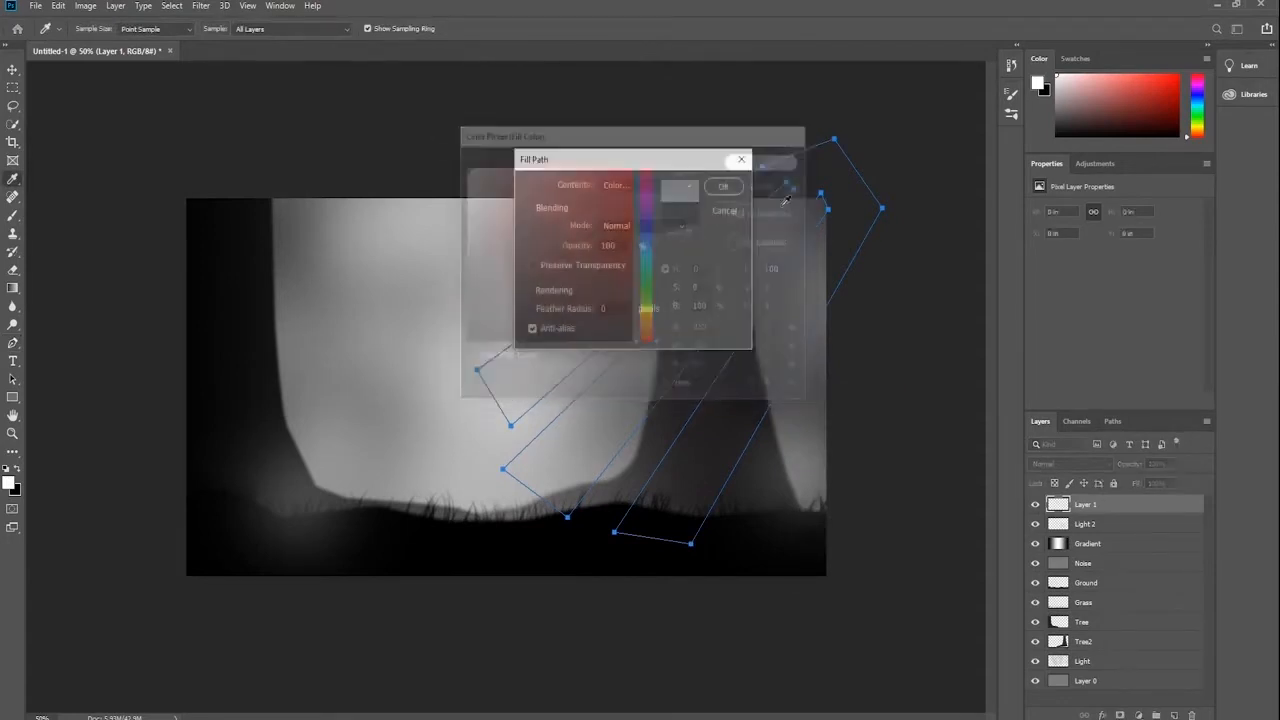
left_click(721, 188)
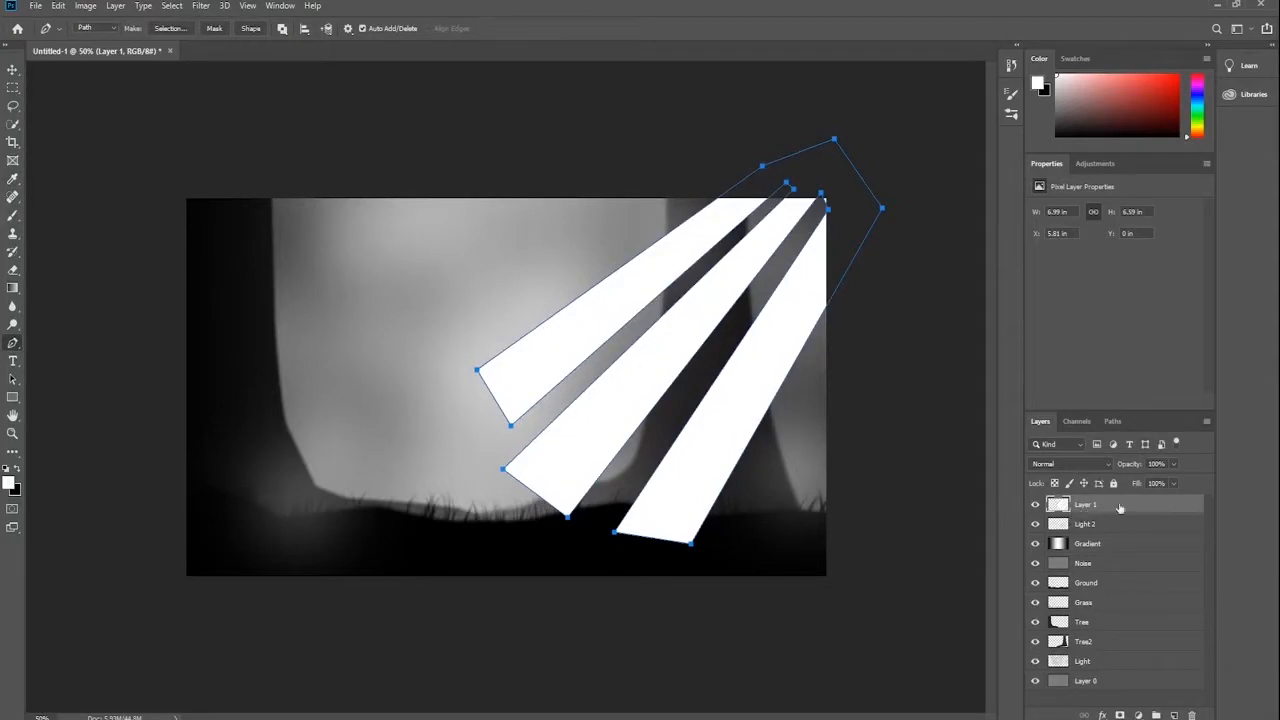
left_click(1104, 463)
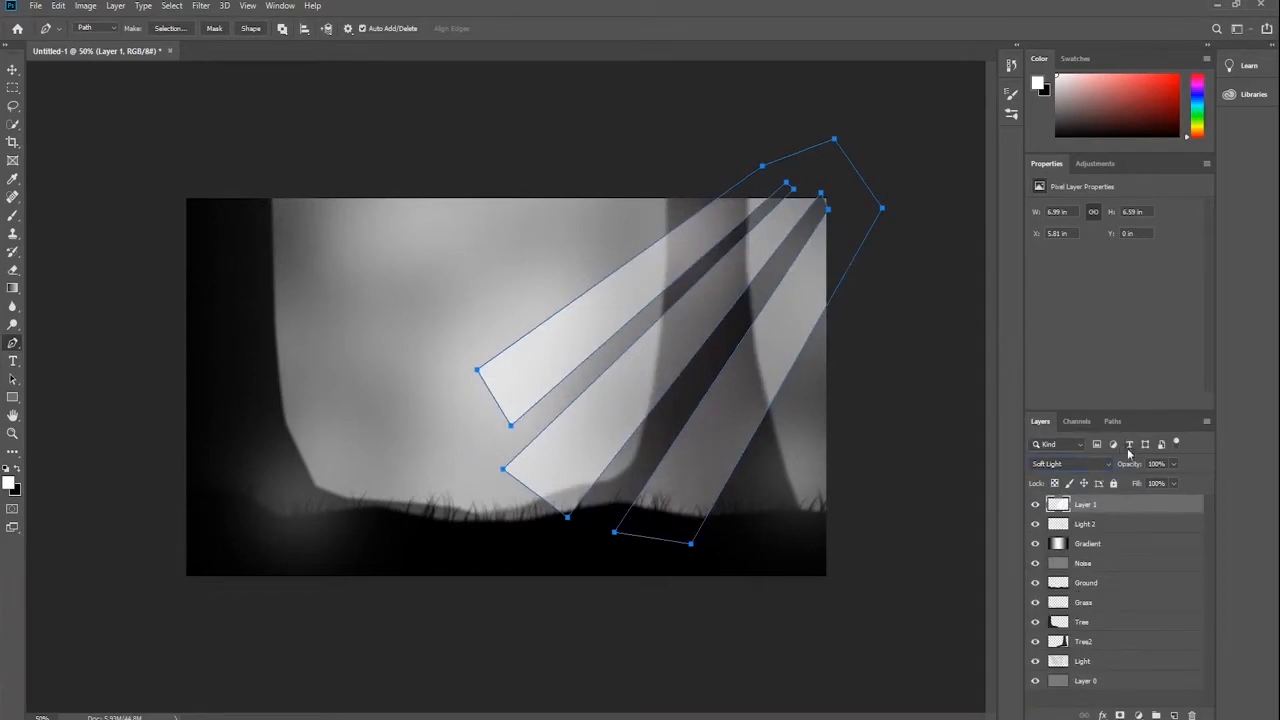
key("Return")
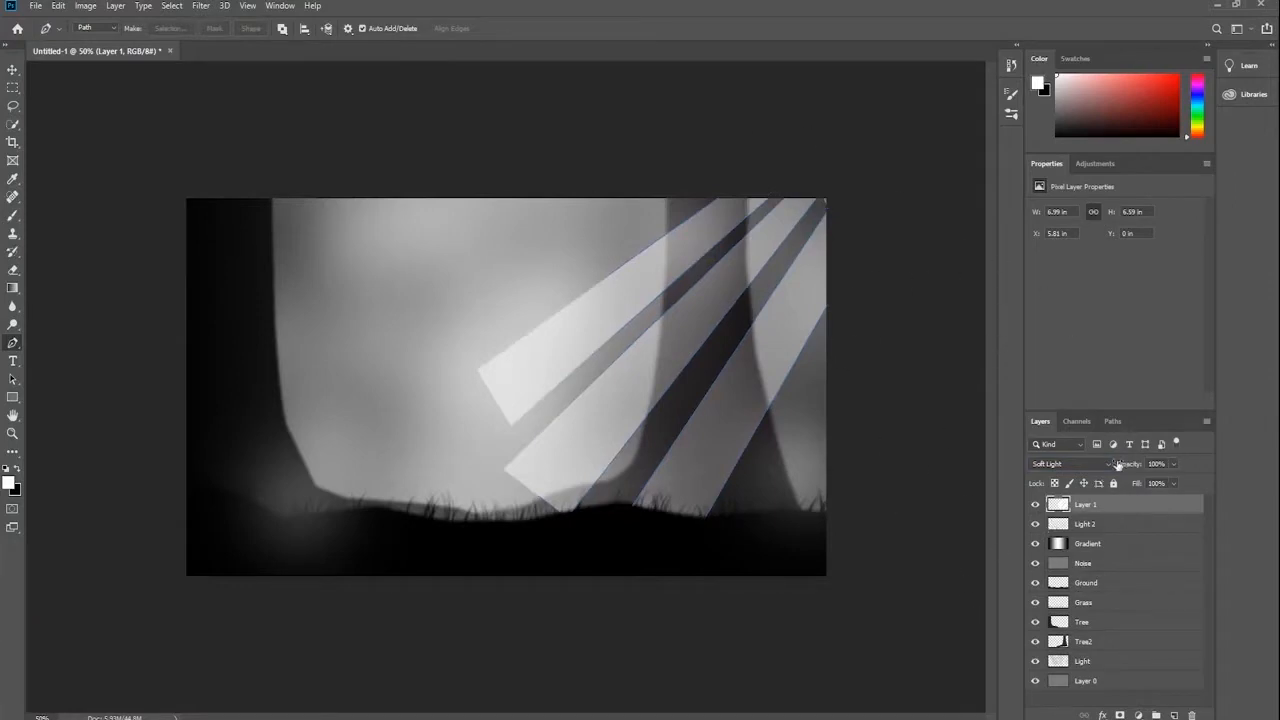
Set the light-ray layer's opacity to 86% and apply a Gaussian Blur with a radius of 26.3 pixels
left_click_drag(1122, 467, 1153, 464)
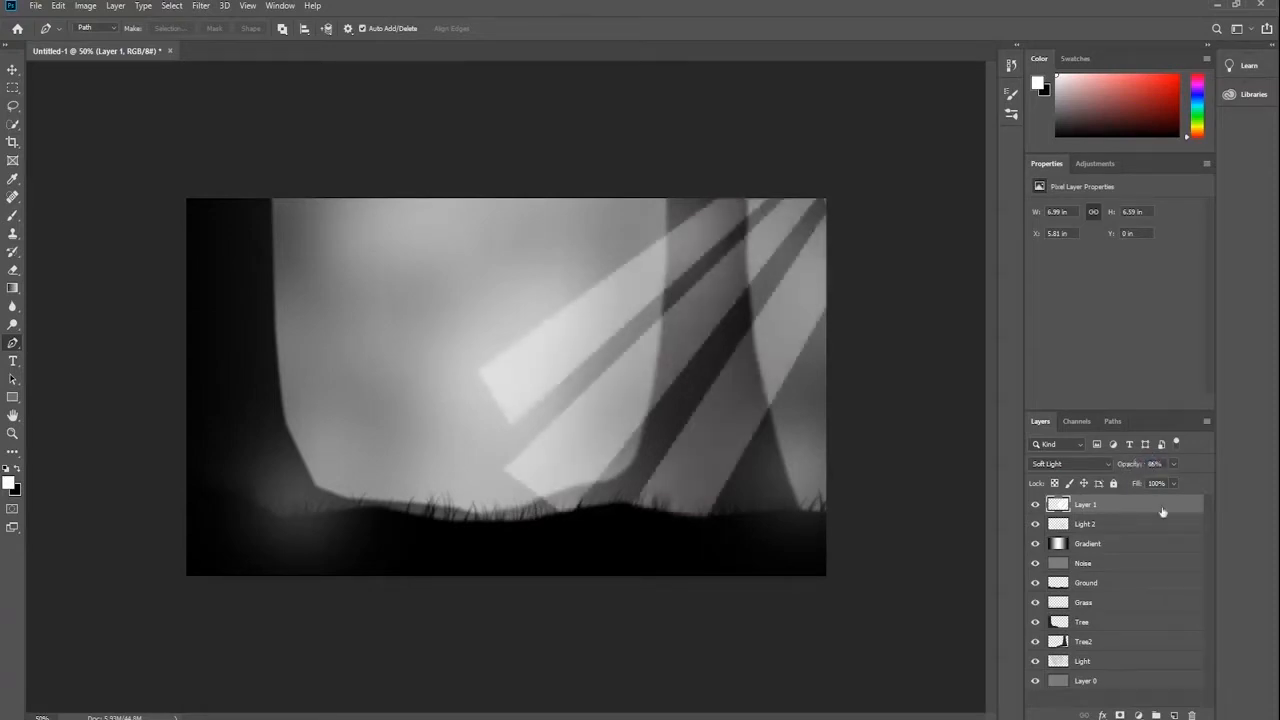
left_click(199, 7)
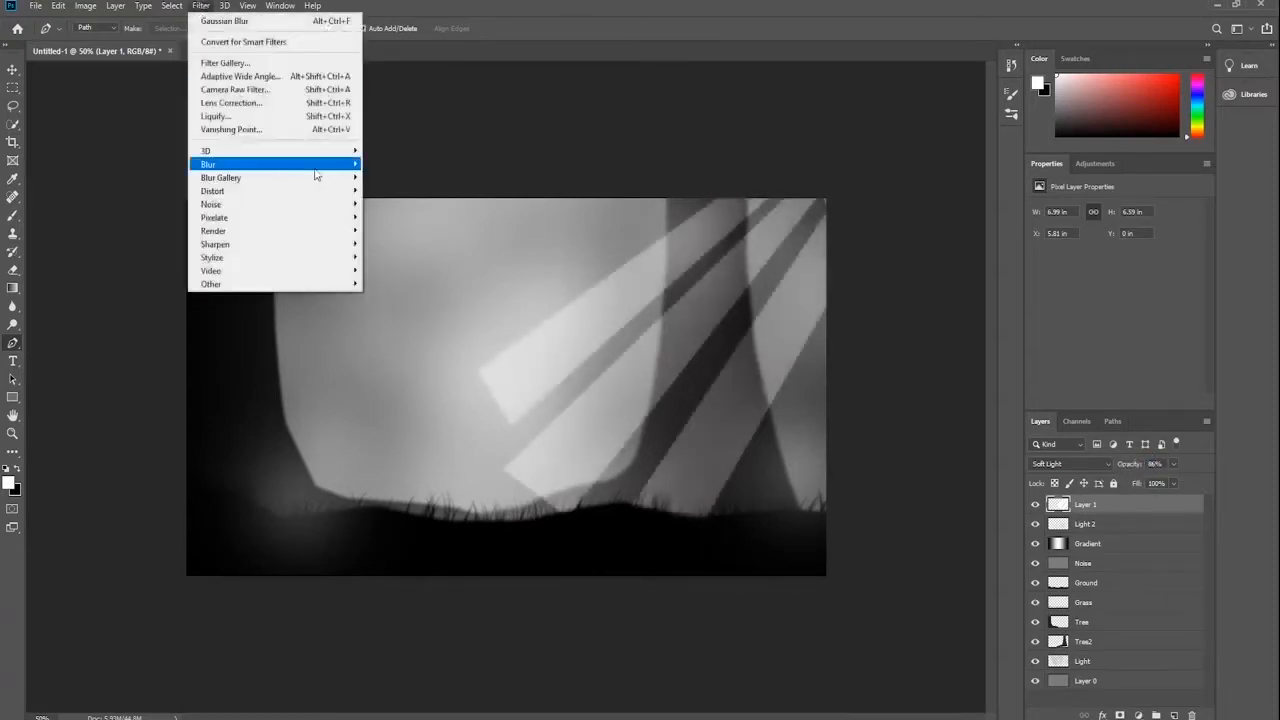
mouse_move(318, 166)
left_click(416, 218)
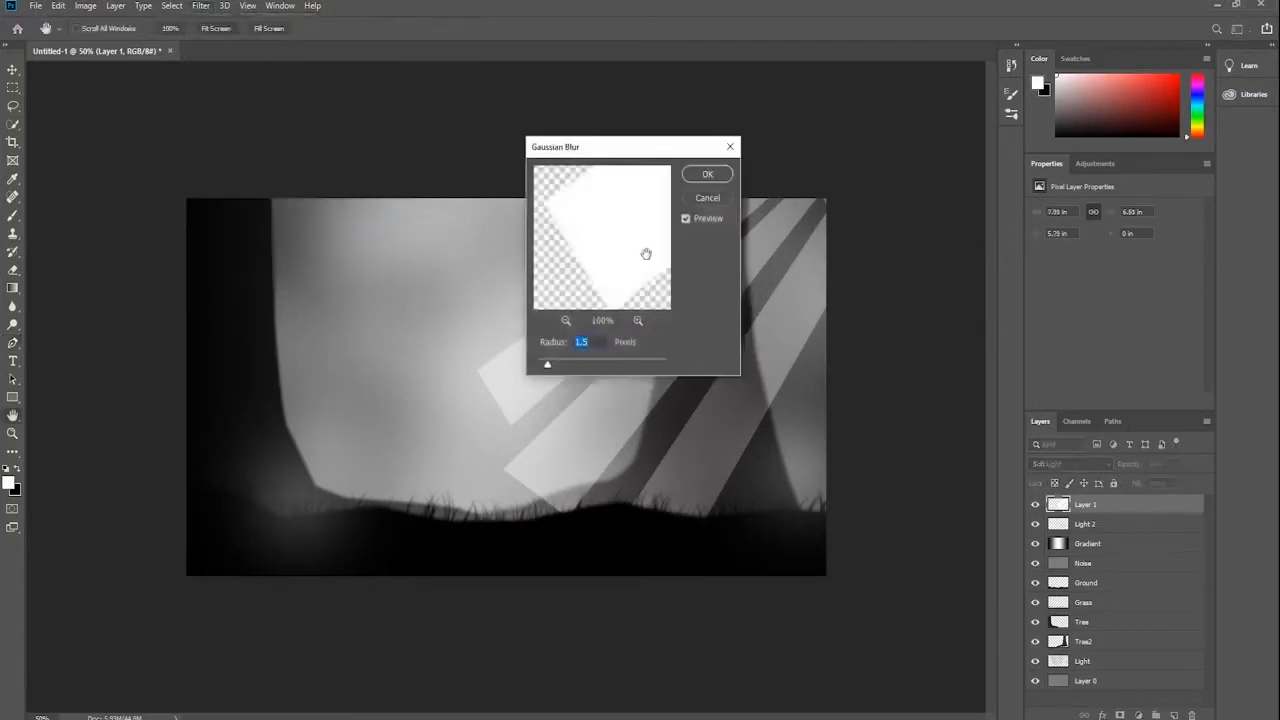
left_click_drag(549, 369, 597, 367)
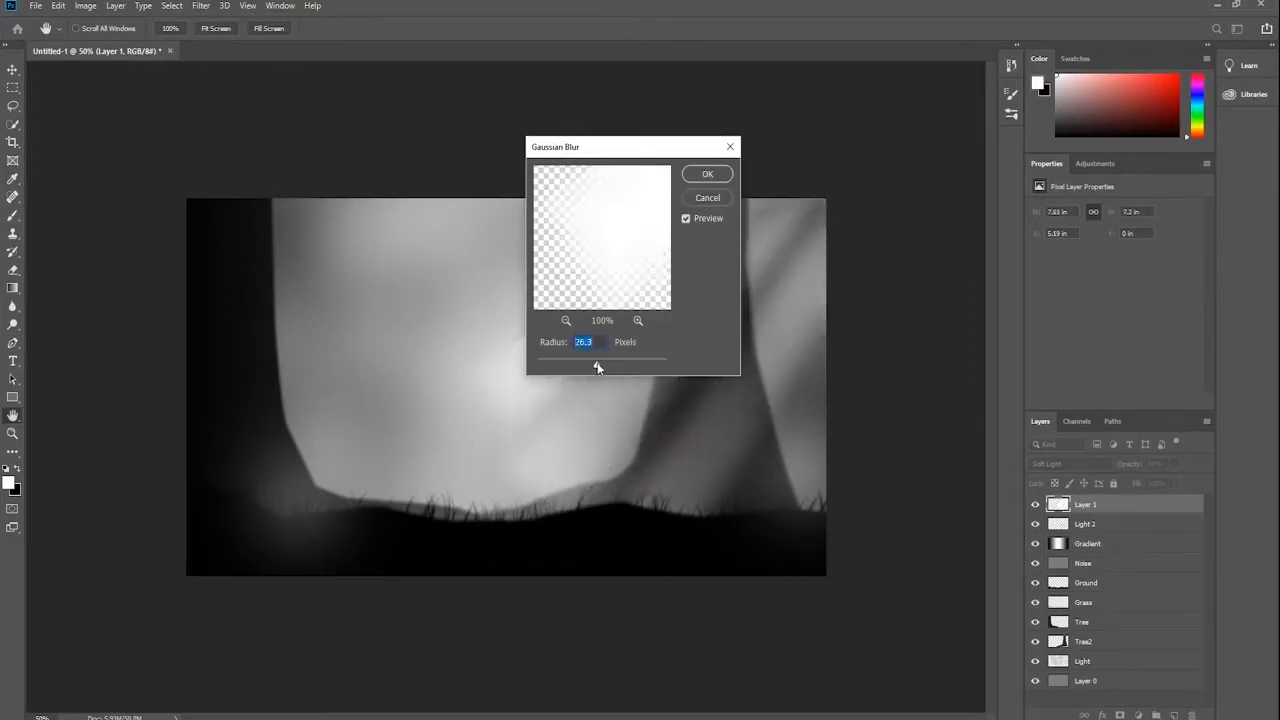
left_click(703, 180)
key("p")
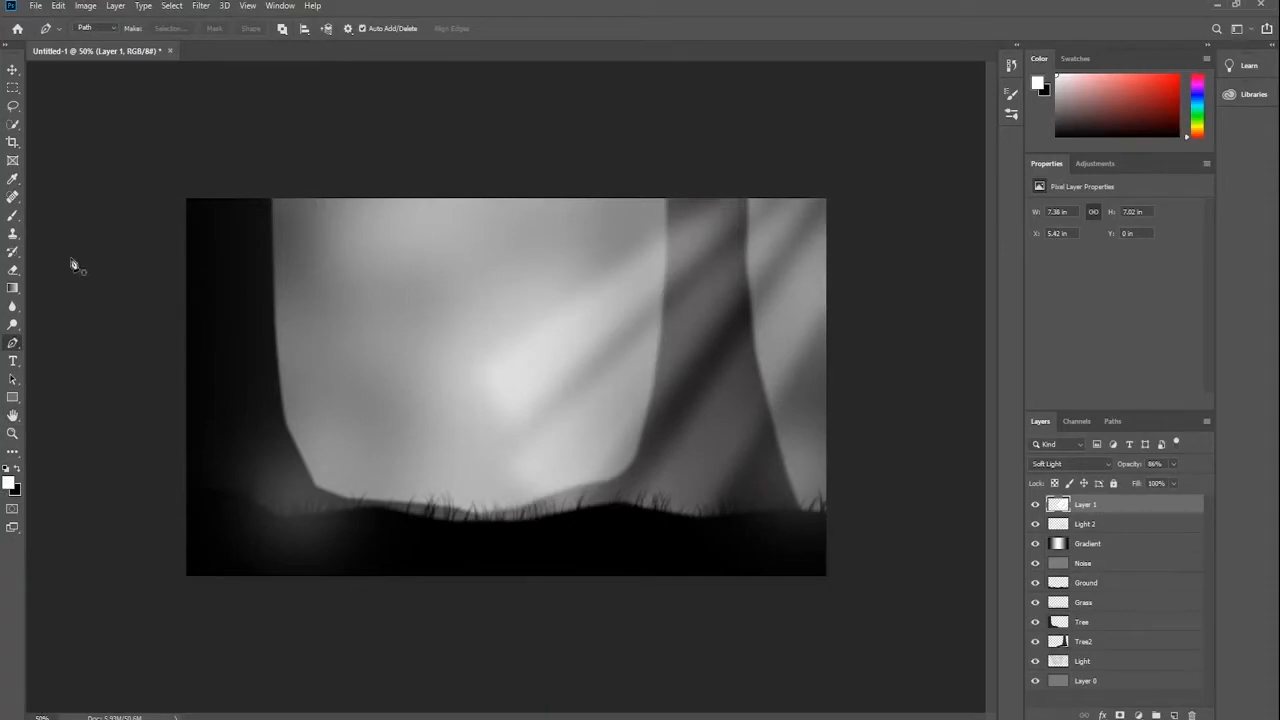
Dab white with a 200 px soft brush at 20% opacity around the rays' lower-left ends on Layer 1
left_click(12, 218)
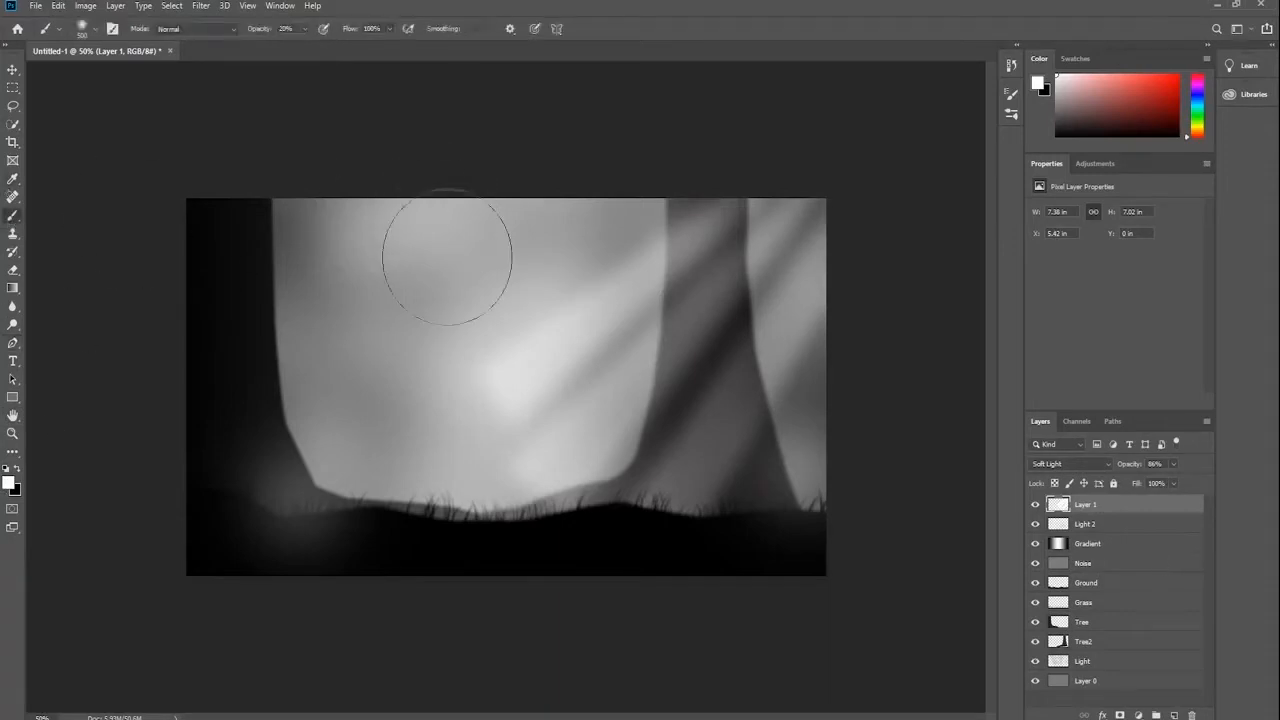
key("bracketleft")
key("bracketleft")
key("bracketleft")
key("bracketleft")
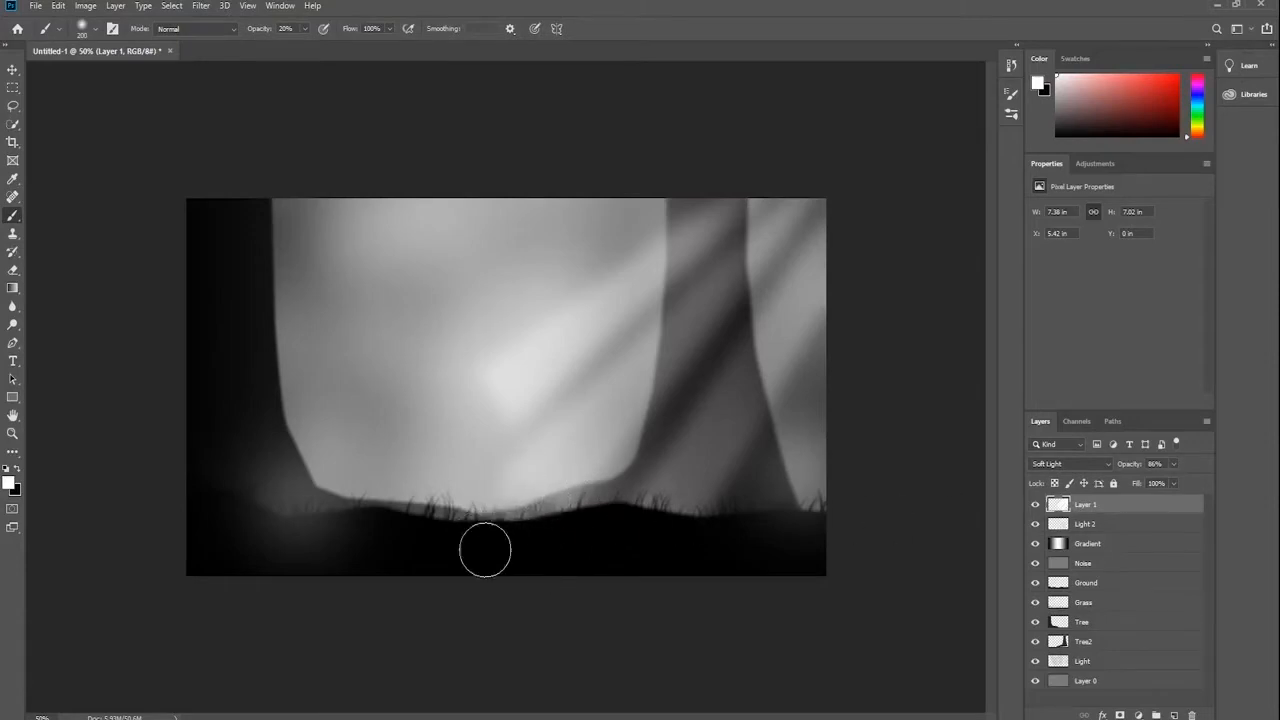
left_click(489, 398)
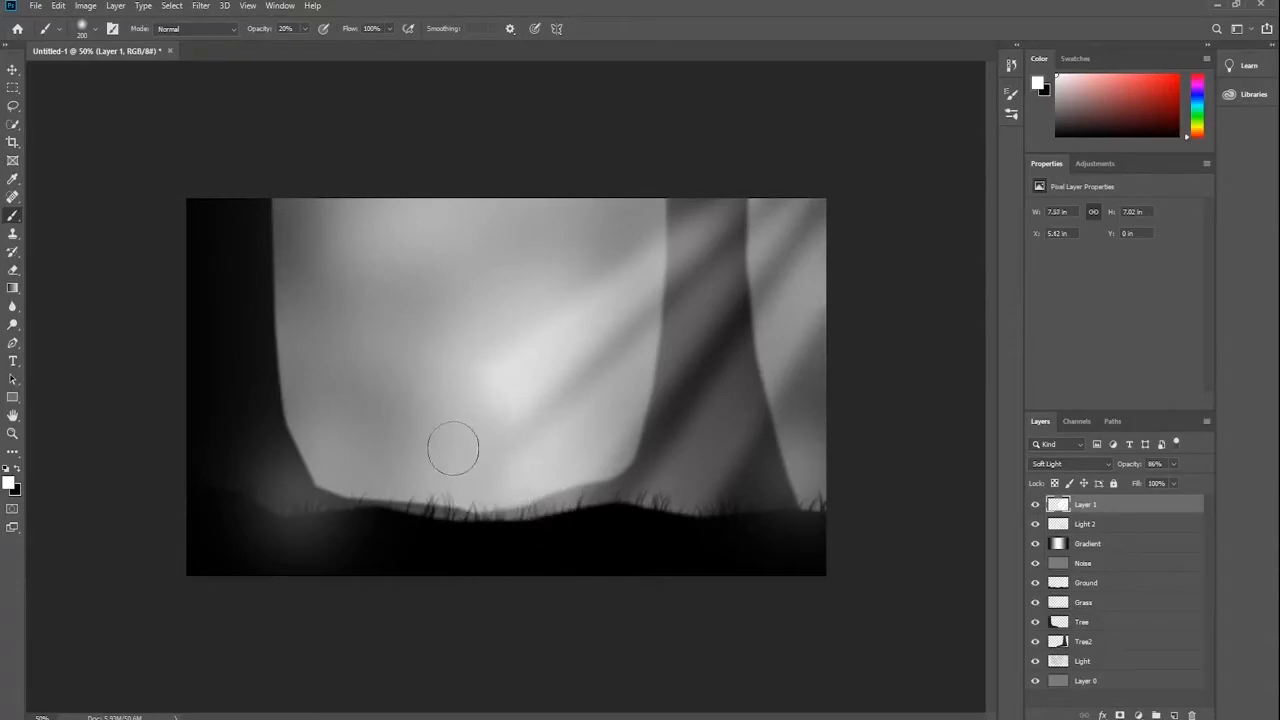
left_click(469, 410)
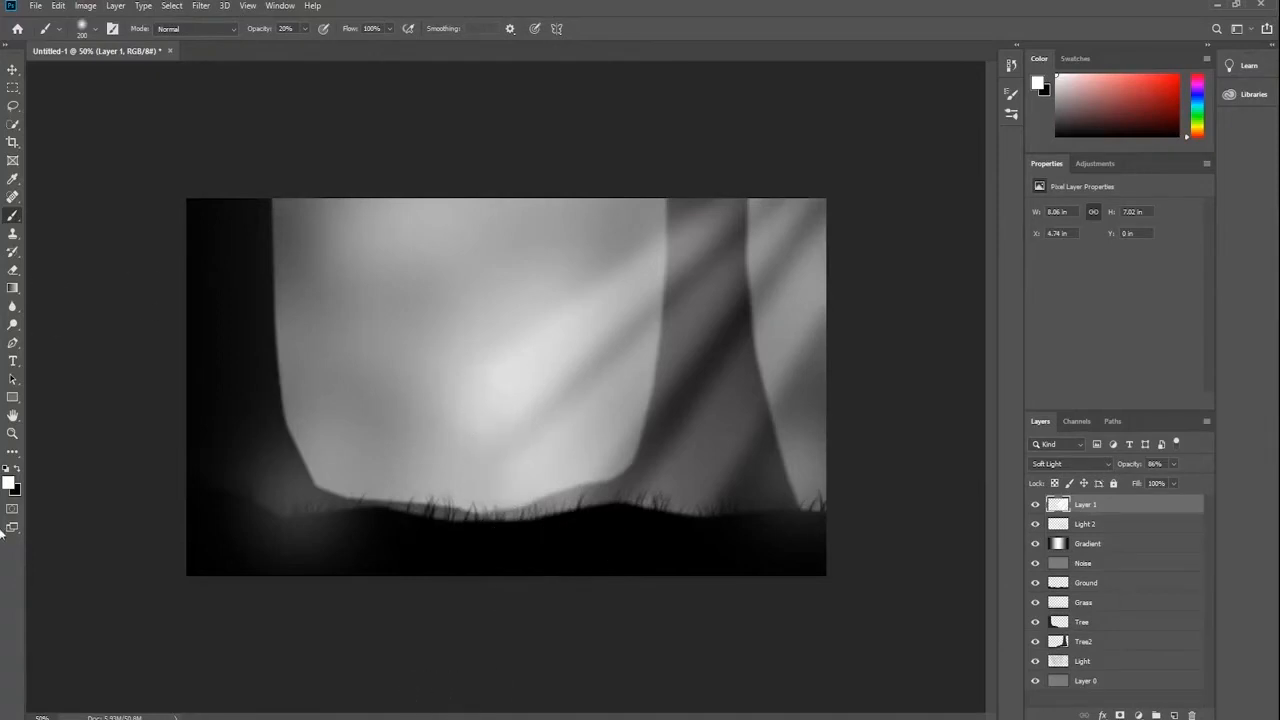
Paint soft black over the lower-left ends of the light rays on Layer 1 to fade them into the background
left_click(17, 469)
mouse_move(444, 442)
left_mouse_down()
mouse_move(472, 434)
mouse_move(469, 386)
left_mouse_up()
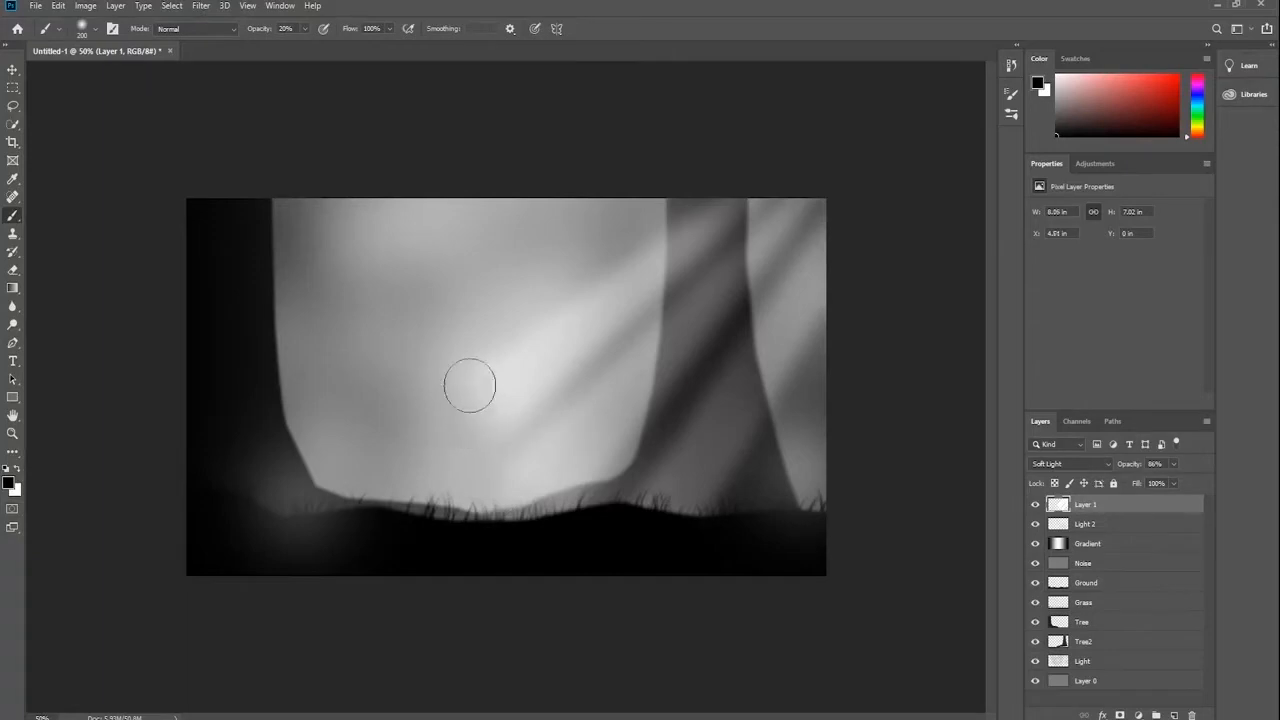
left_click_drag(492, 435, 483, 400)
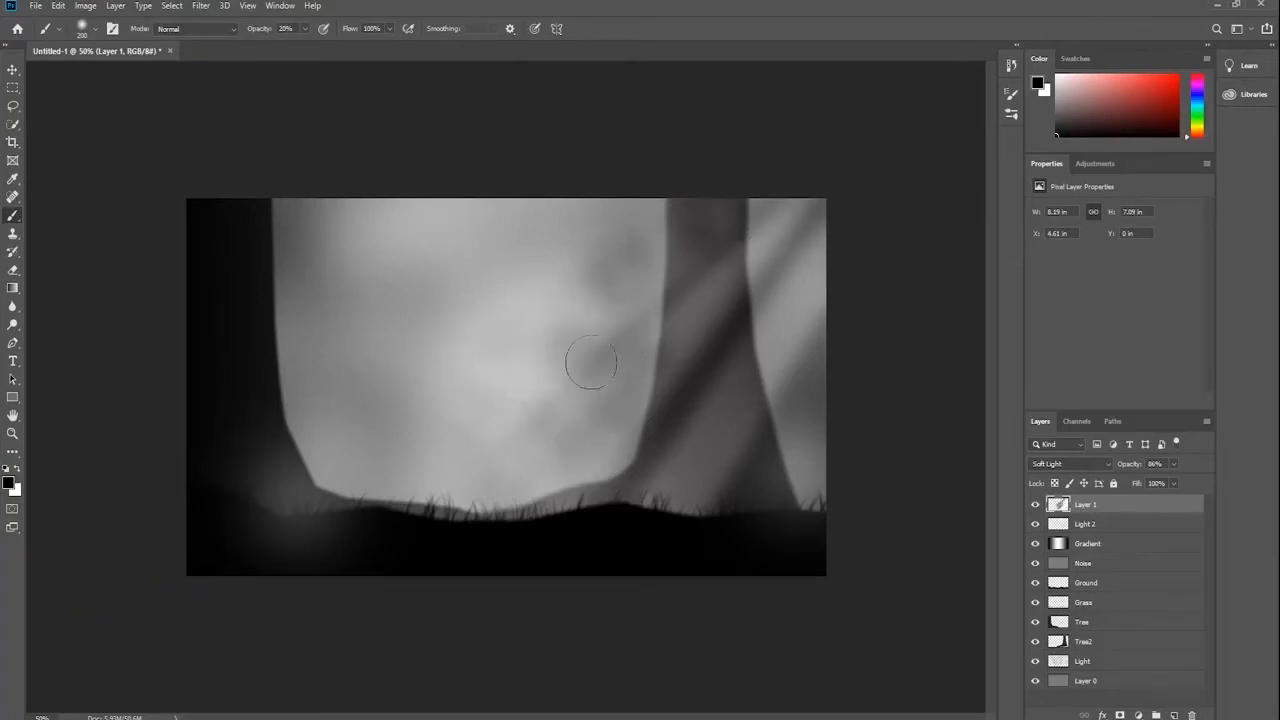
Darken Layer 1 further with broad soft black strokes over the clearing, using brush sizes of 800 and 300 px
key("bracketright")
key("bracketright")
key("bracketright")
key("bracketright")
key("bracketright")
key("bracketright")
key("bracketright")
mouse_move(573, 345)
left_mouse_down()
mouse_move(556, 347)
mouse_move(548, 290)
left_mouse_up()
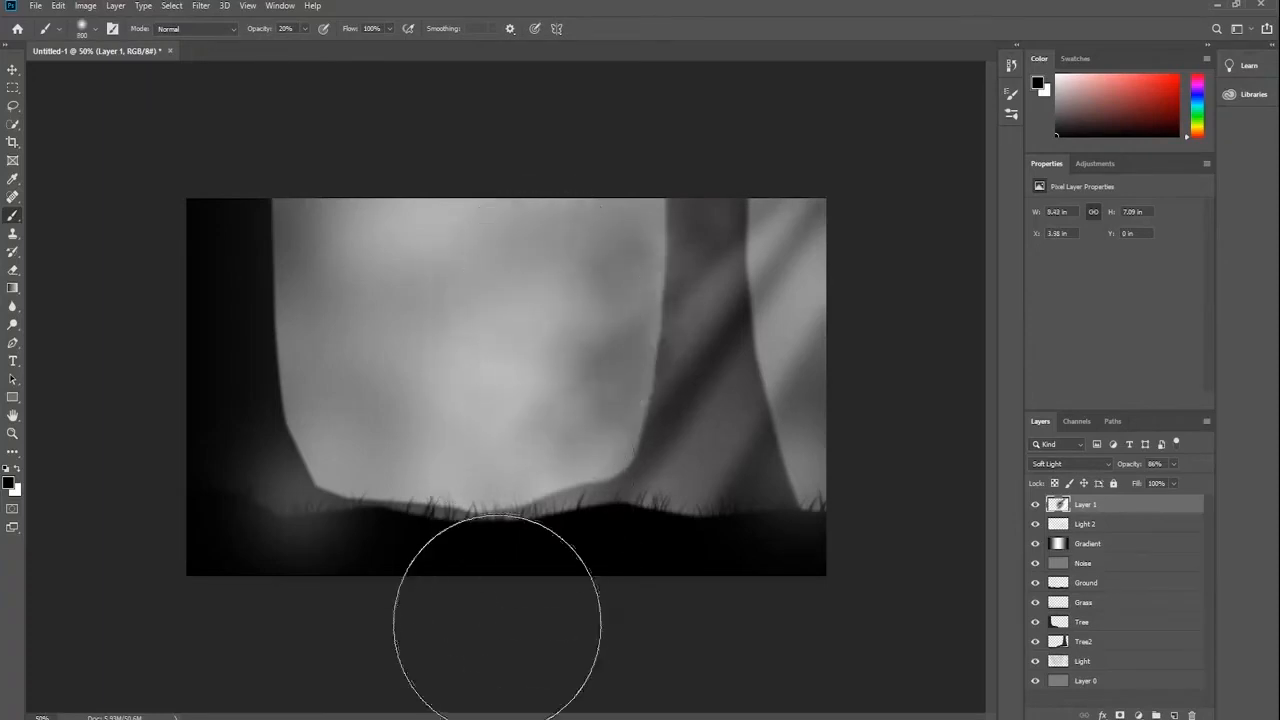
mouse_move(833, 431)
left_mouse_down()
mouse_move(662, 364)
mouse_move(532, 362)
left_mouse_up()
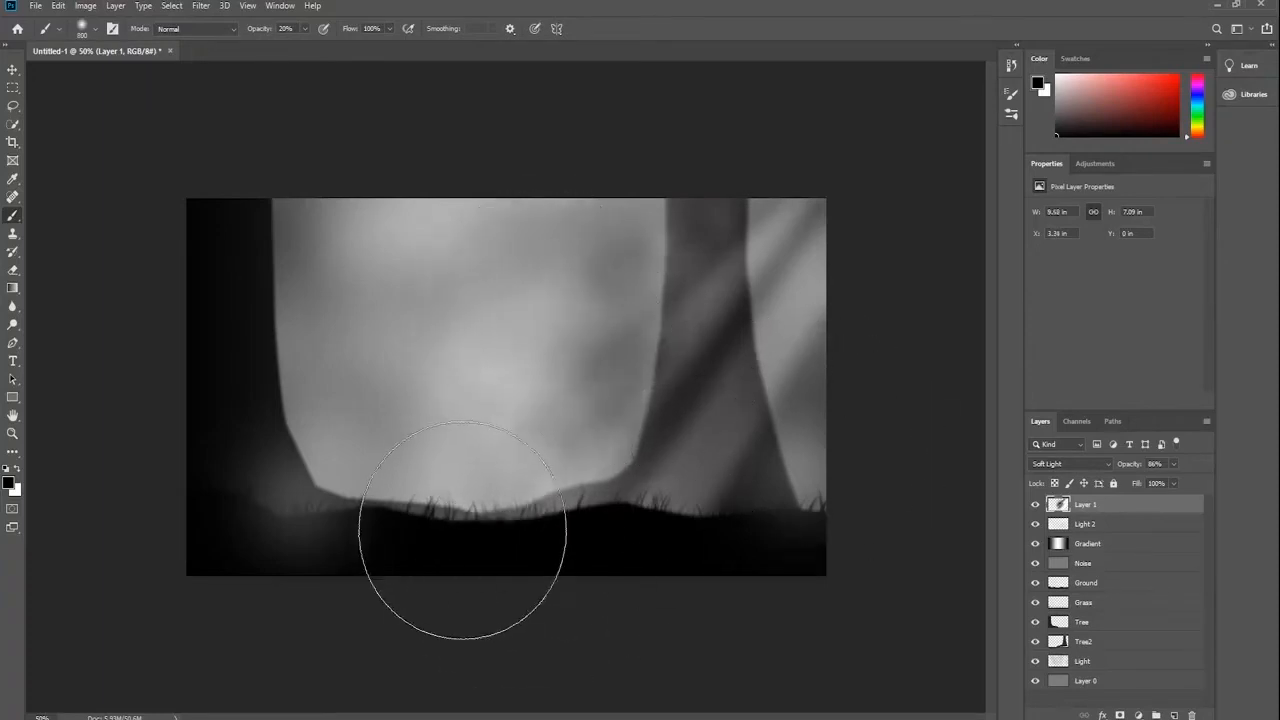
key("bracketleft")
key("bracketleft")
key("bracketleft")
key("bracketleft")
key("bracketleft")
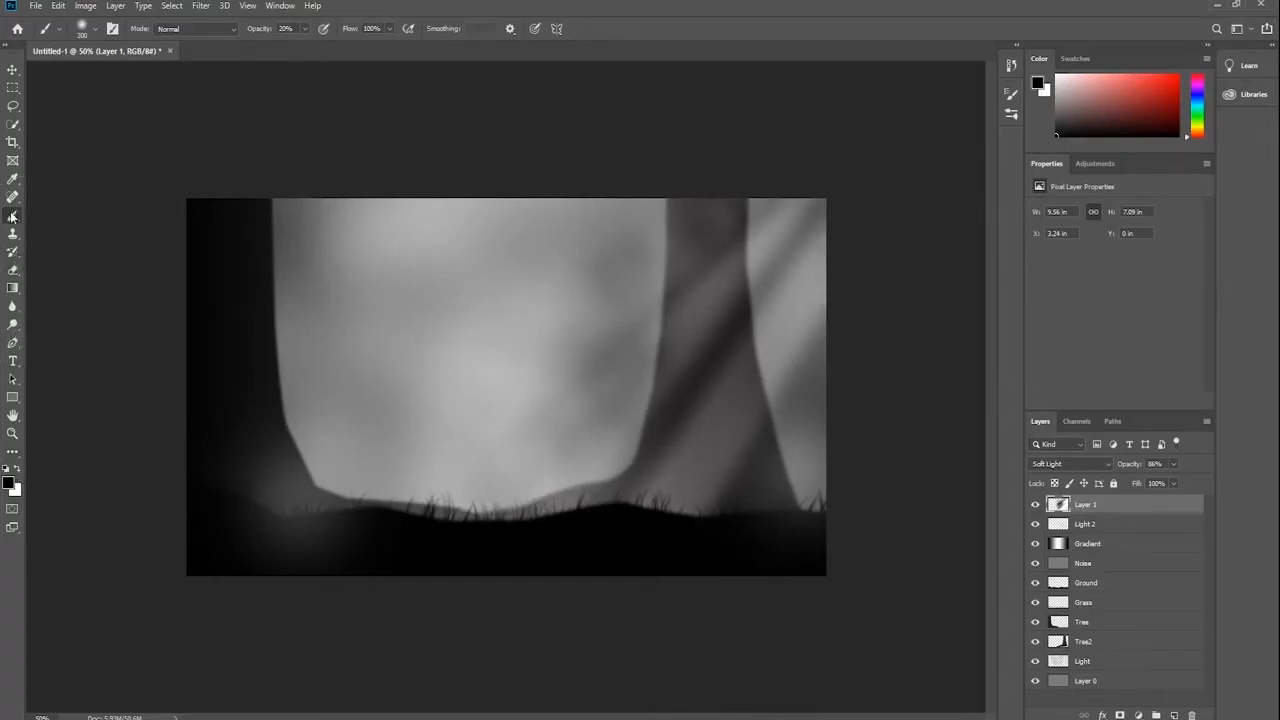
Set up a rotated grass-blade brush tip at 32 px and 100% opacity, with white as the foreground color
left_click_drag(257, 30, 633, 30)
key("bracketleft")
key("bracketleft")
key("bracketleft")
key("bracketleft")
key("bracketleft")
key("bracketleft")
key("bracketleft")
key("bracketleft")
key("bracketleft")
left_click(96, 32)
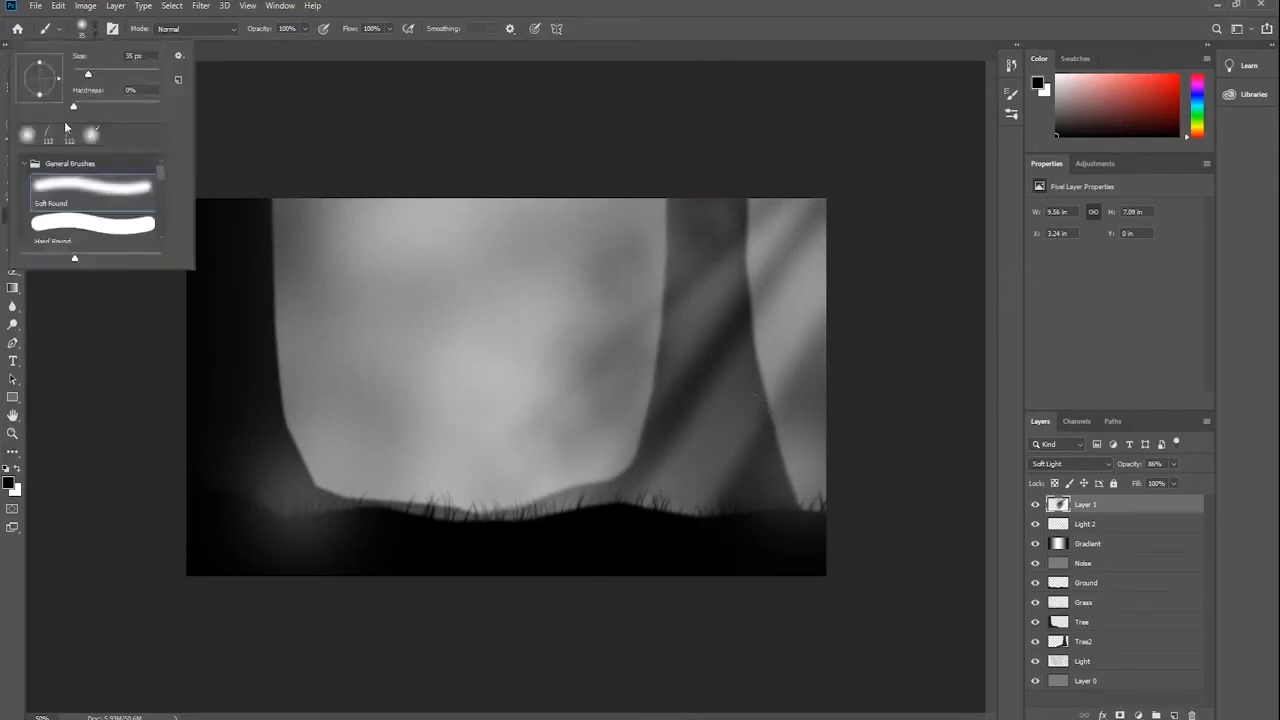
left_click(48, 134)
right_click(728, 426)
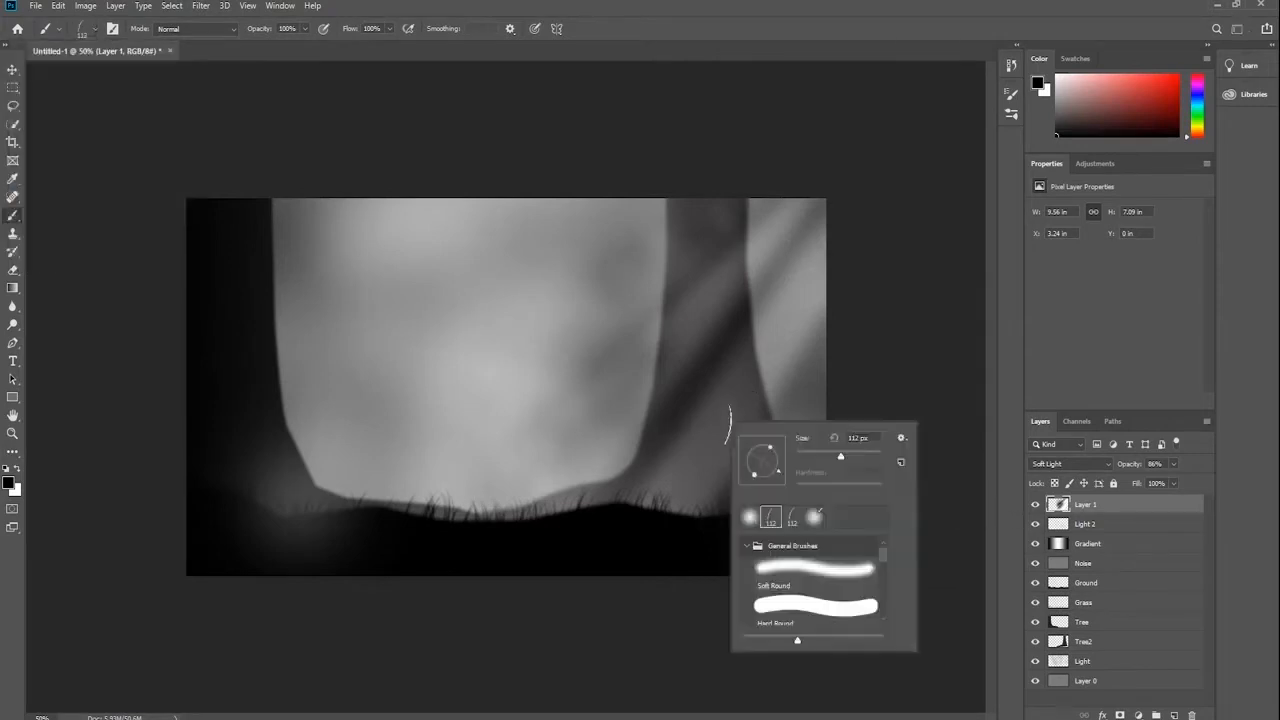
left_click_drag(784, 480, 774, 481)
key("Return")
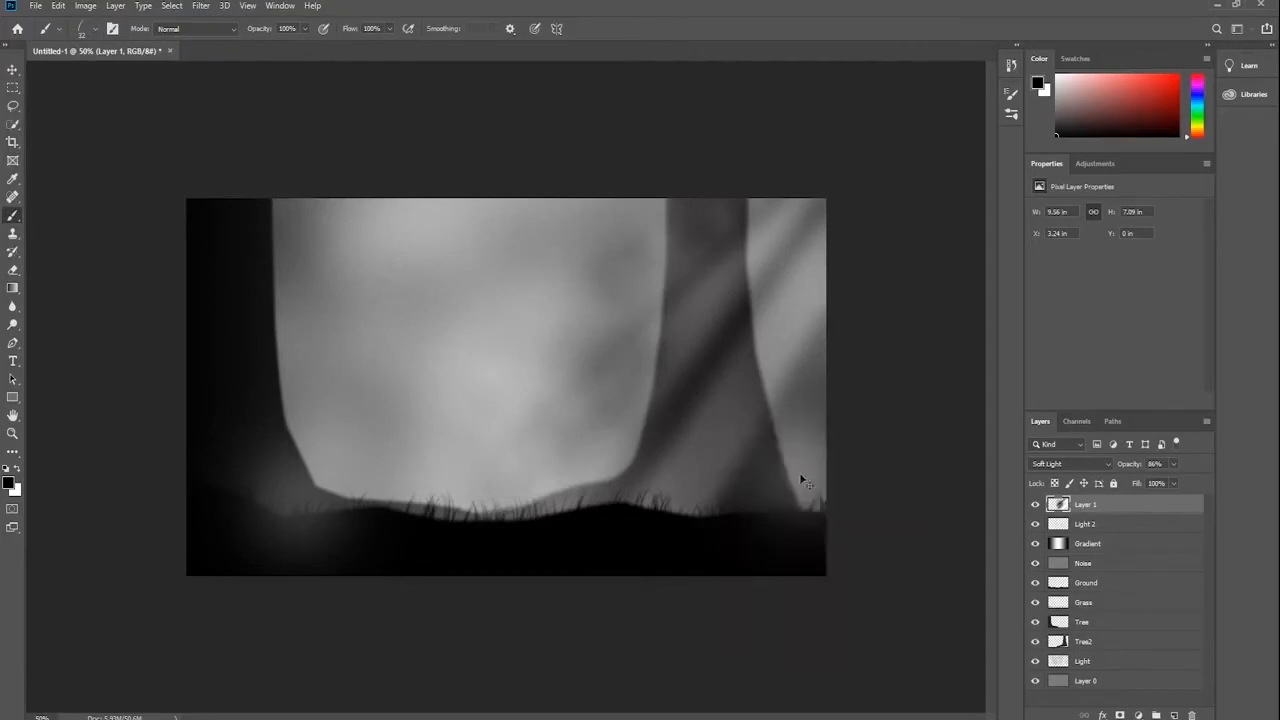
left_click(17, 468)
Try small white grass-blade marks on Layer 1 and on Light 2, and undo them
left_click_drag(539, 357, 553, 376)
key("ctrl+z")
left_click(1112, 526)
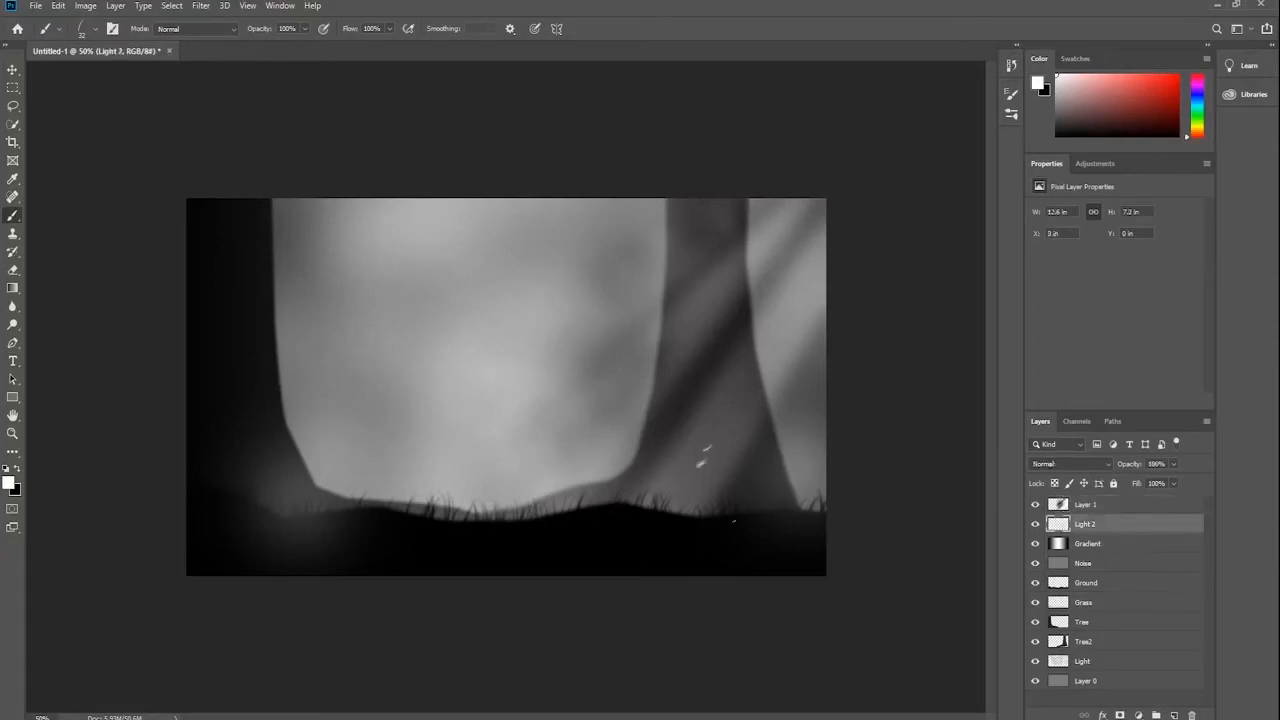
key("ctrl+z")
key("ctrl+z")
left_click(96, 33)
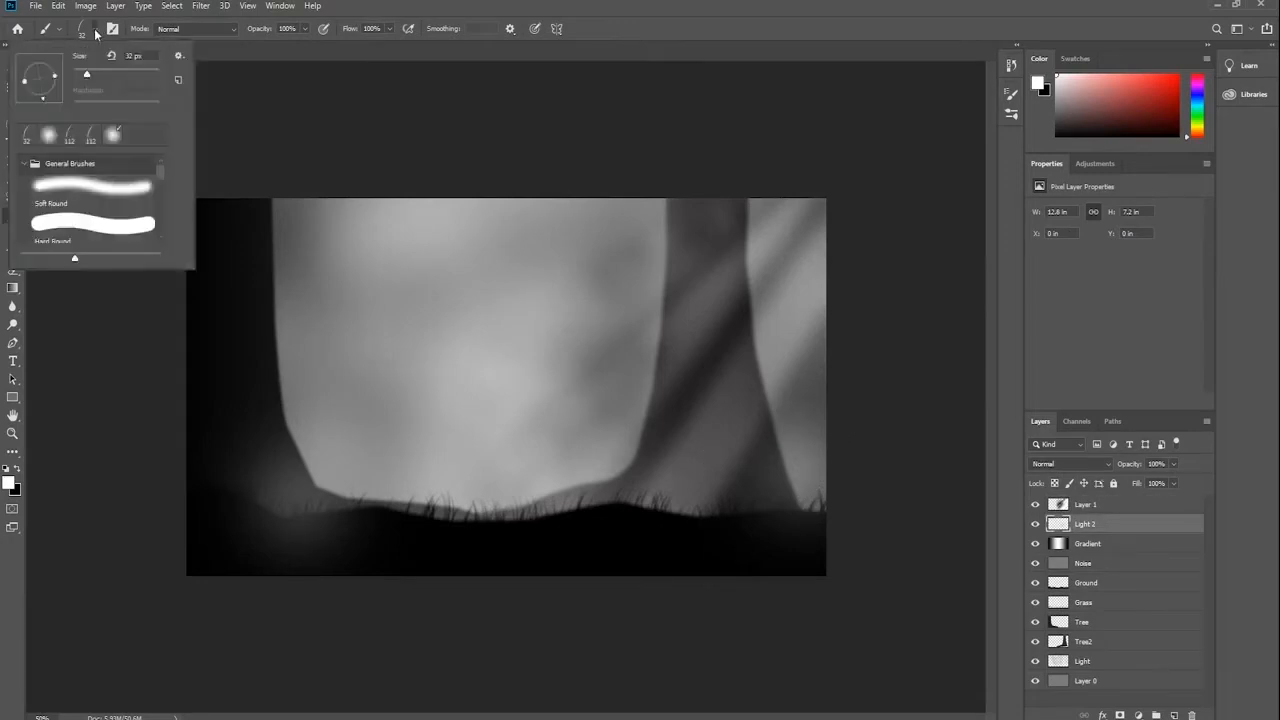
Add a new layer above Layer 1 and name it Specs
left_click(1100, 505)
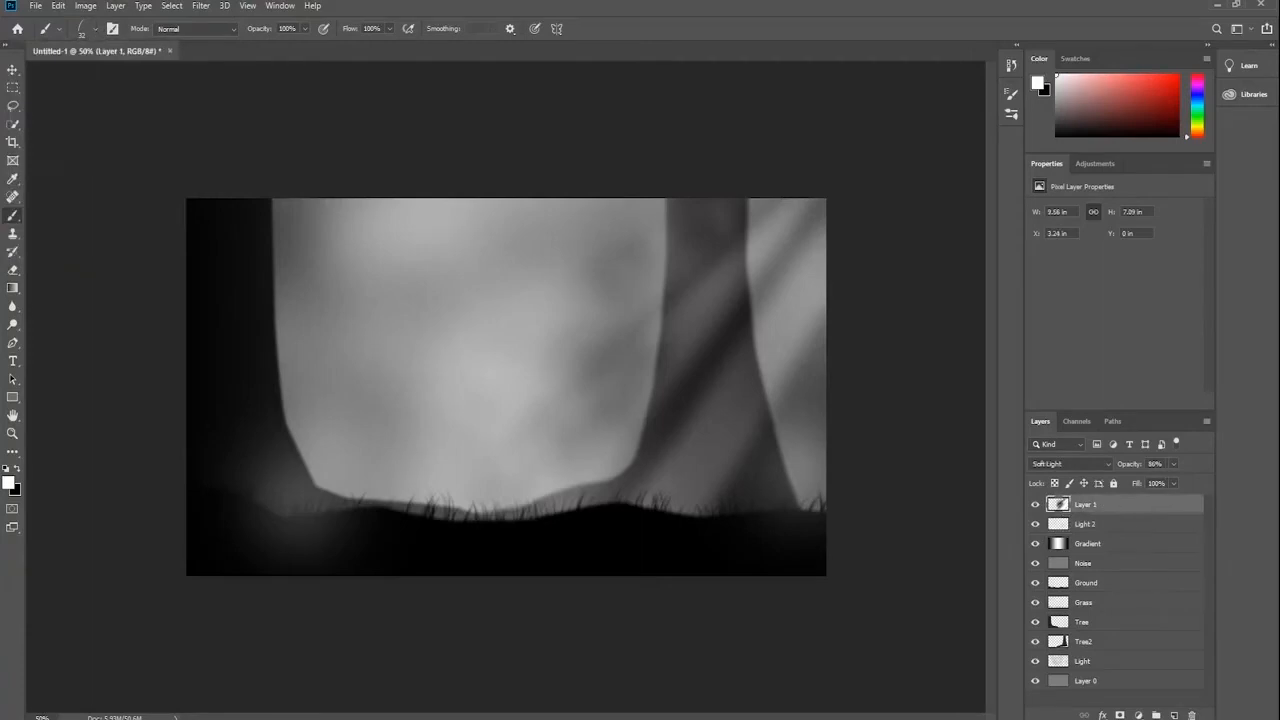
key("ctrl+shift+alt+n")
double_click(1085, 505)
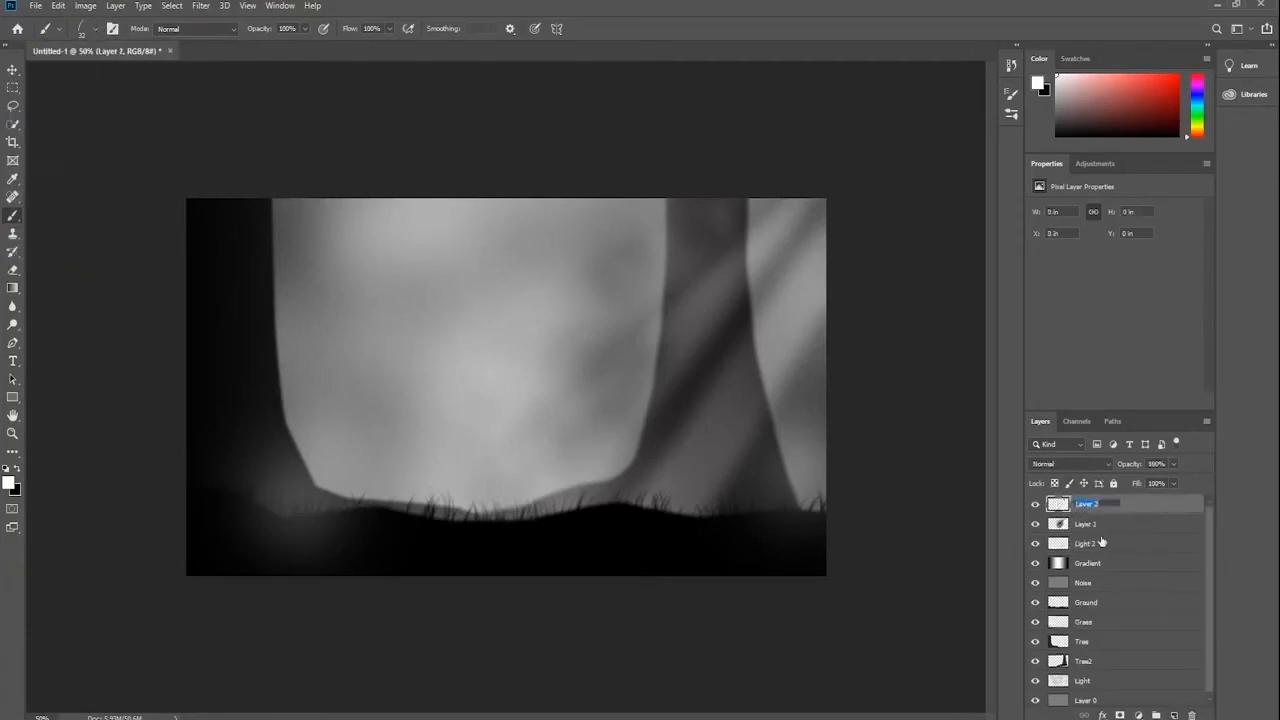
type("Specs")
key("Return")
Turn off the brush's Transfer setting and dab four small white specks at varied angles around the right-hand tree trunk
left_click(1012, 96)
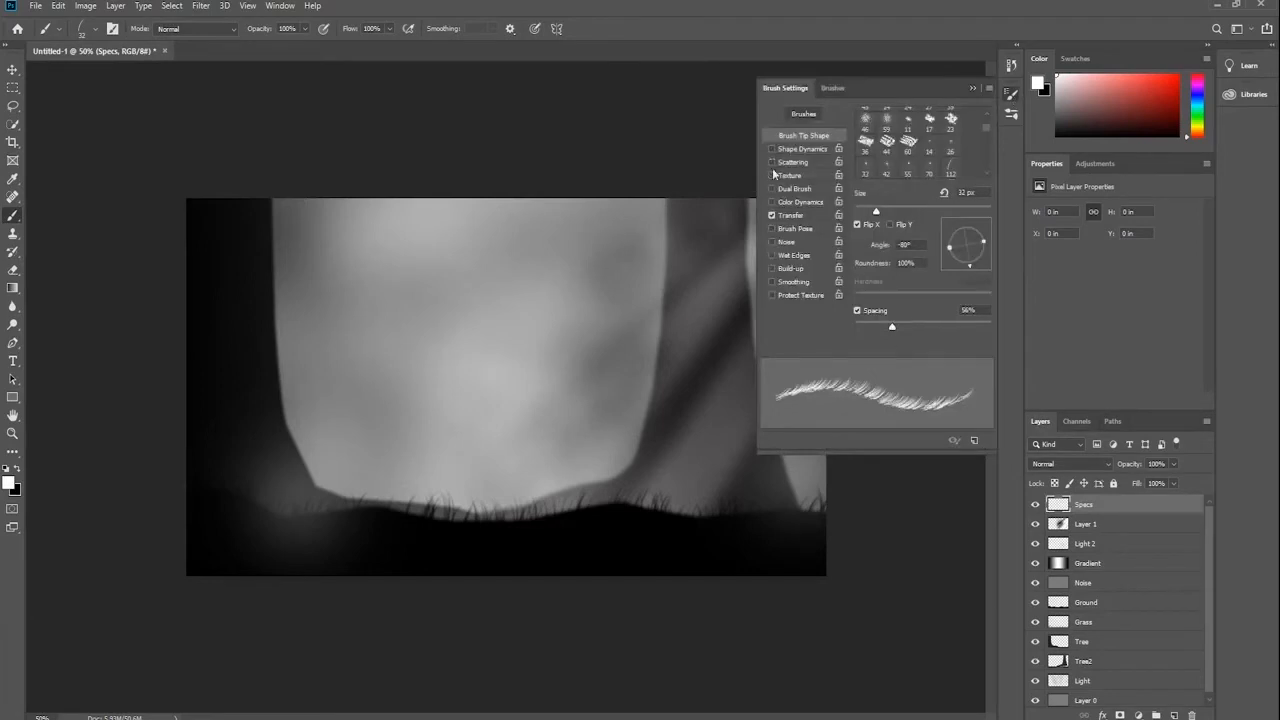
left_click(772, 215)
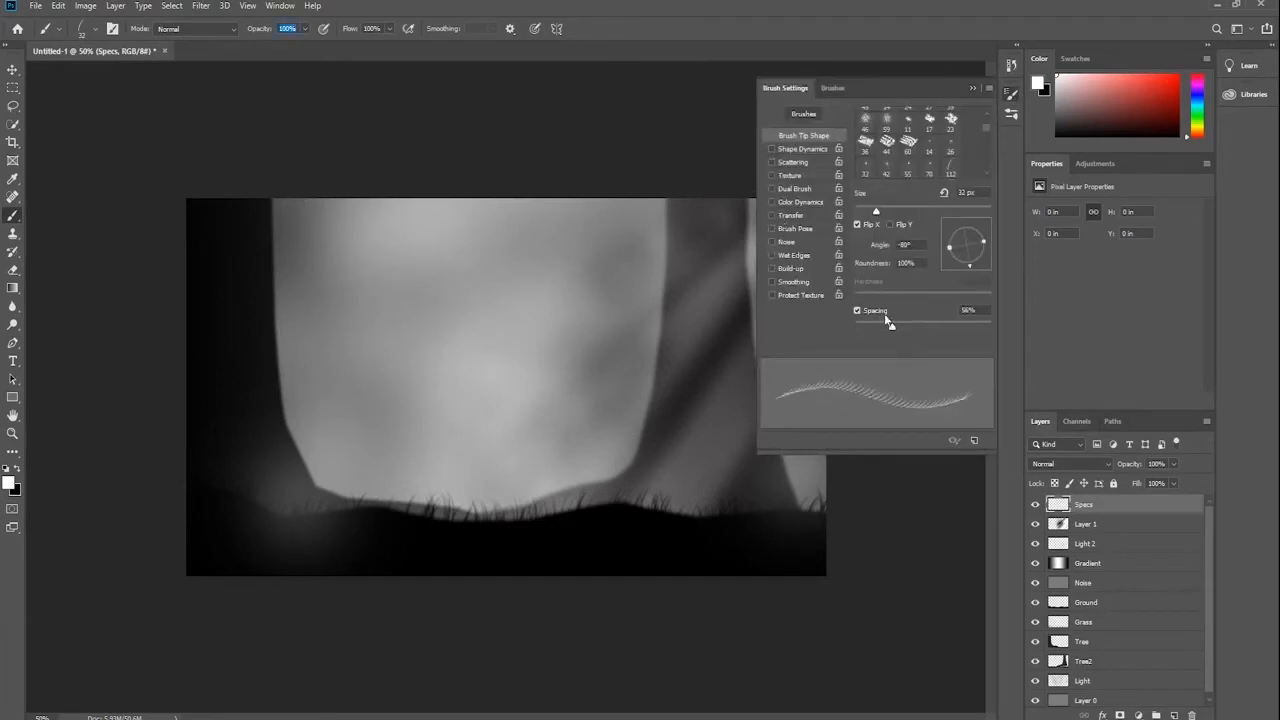
left_click(972, 88)
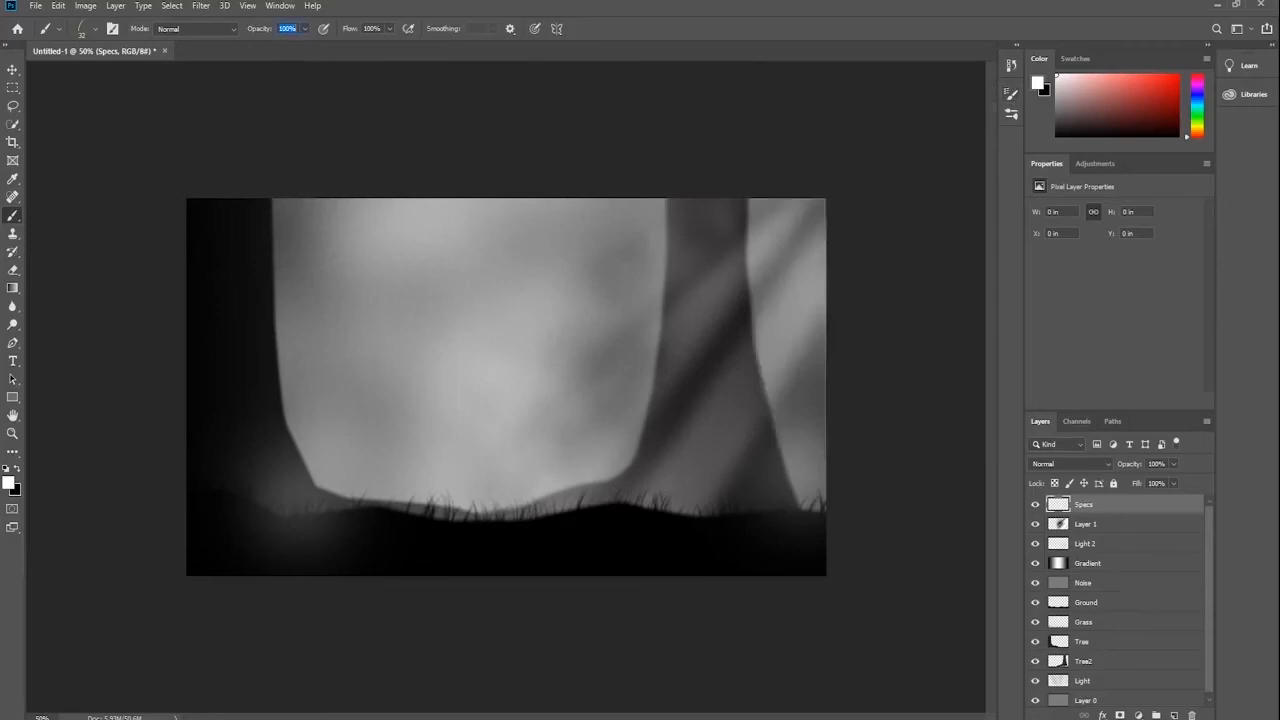
left_click(706, 446)
right_click(789, 449)
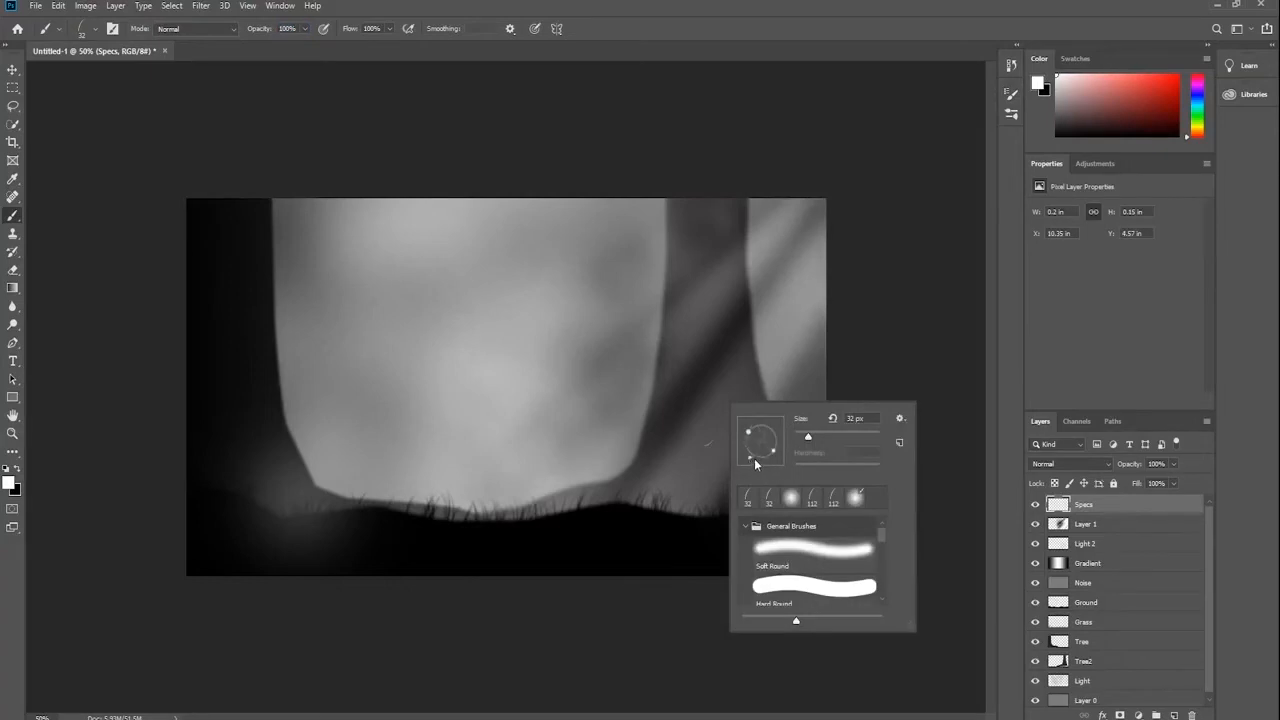
left_click(762, 437)
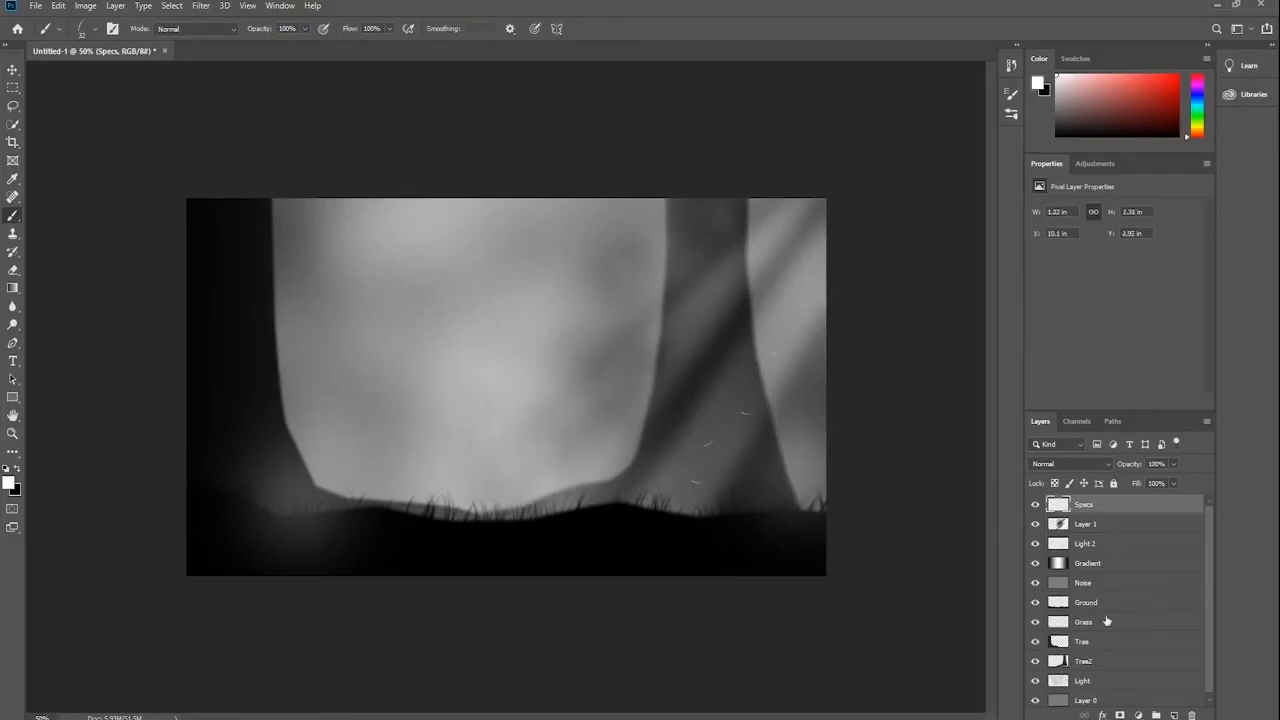
Add an Outer Glow effect to the Specs layer with Normal blend mode, 97% opacity and 0% noise
left_click(1104, 715)
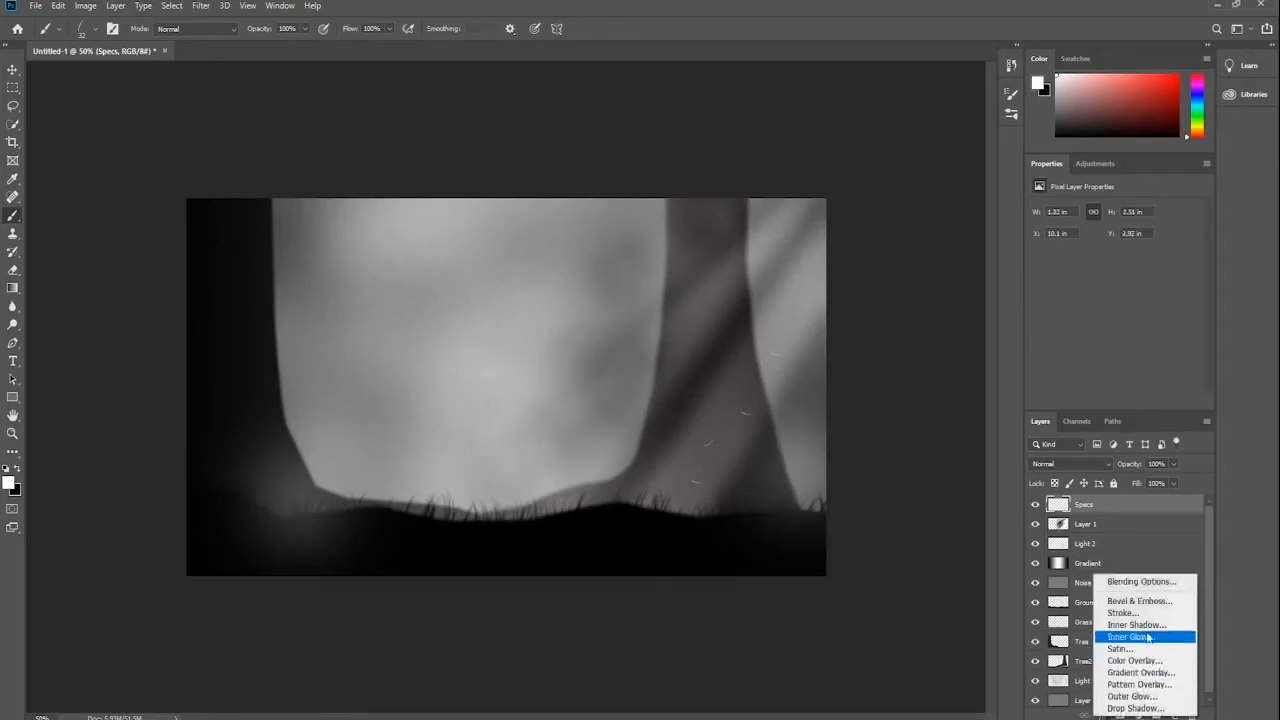
left_click(1132, 696)
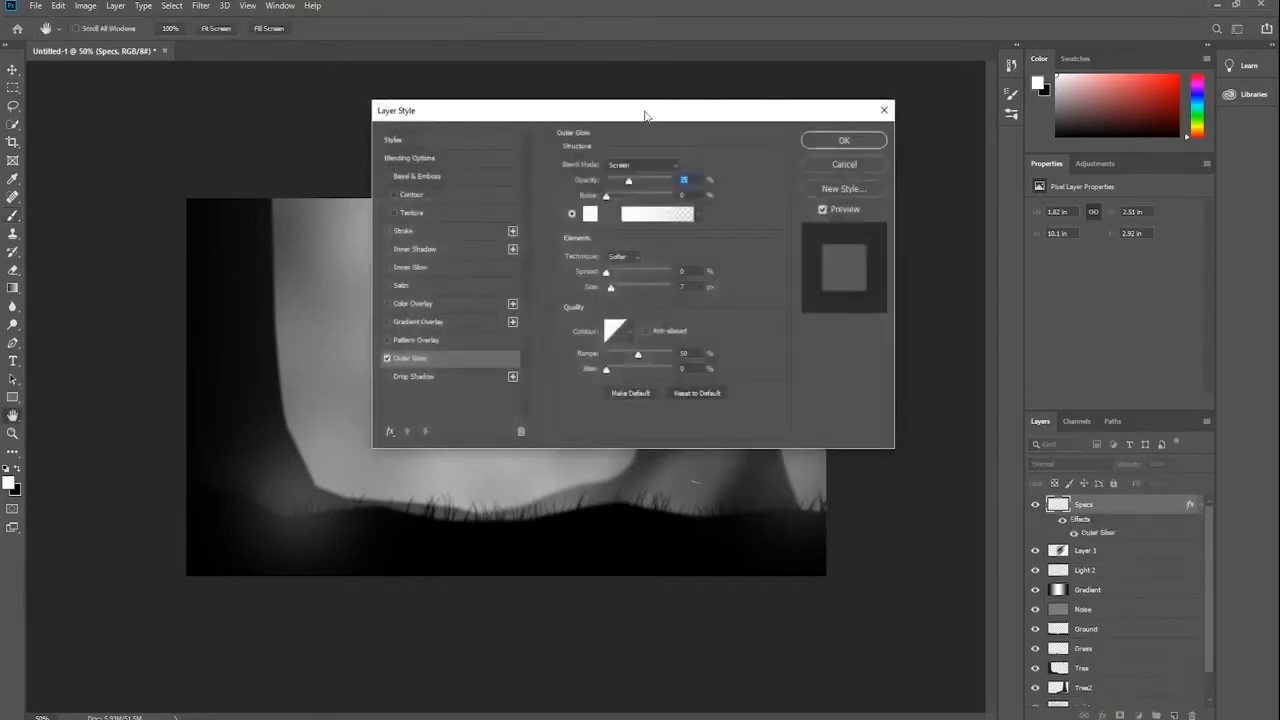
left_click_drag(645, 116, 276, 140)
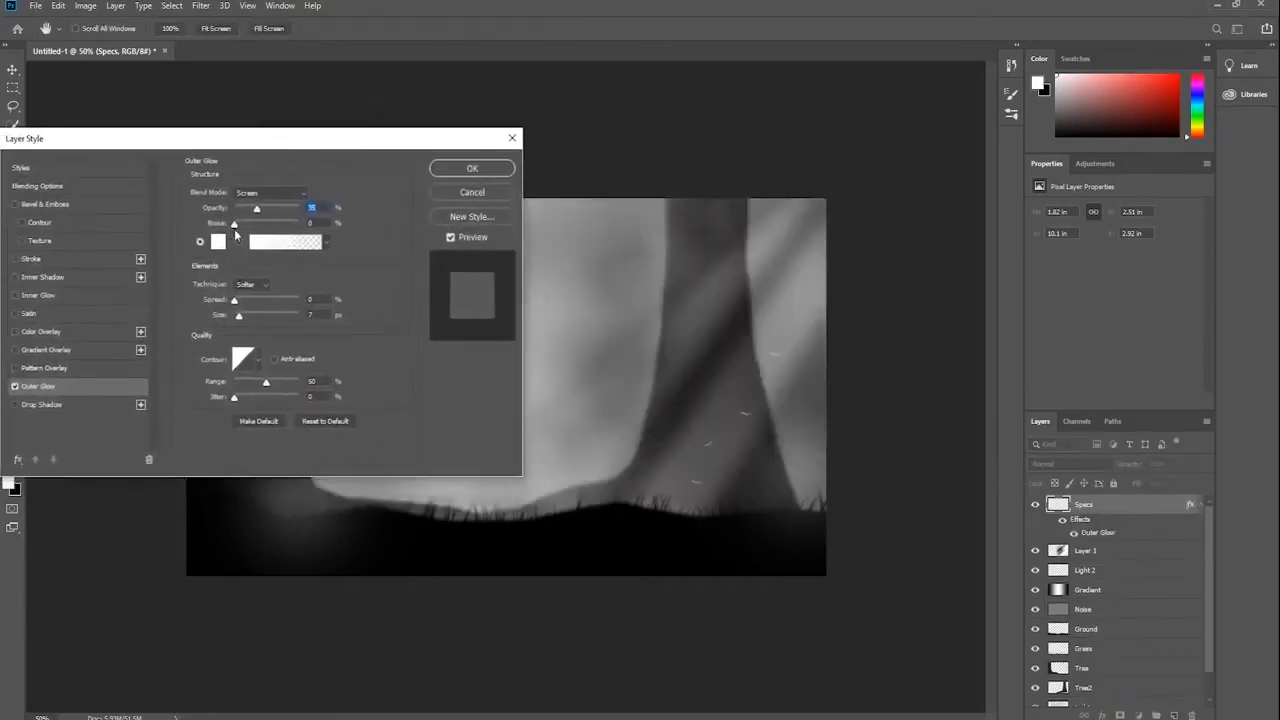
left_click(277, 192)
left_click(267, 207)
left_click_drag(257, 209, 187, 224)
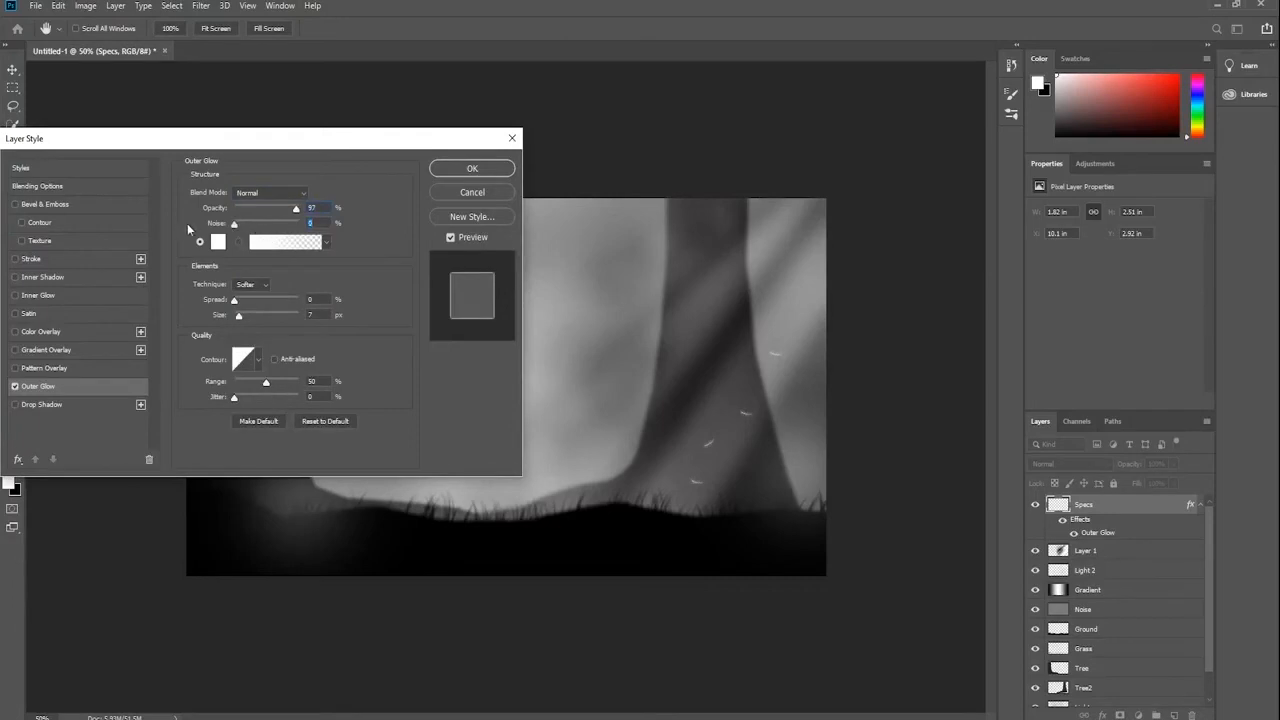
Give the specks' outer glow the Softer technique, 0% spread, a size of 9 px and a range of 27%, and apply it
mouse_move(236, 303)
left_mouse_down()
mouse_move(258, 303)
mouse_move(203, 305)
mouse_move(238, 315)
left_mouse_up()
left_click(239, 316)
mouse_move(264, 391)
left_mouse_down()
mouse_move(289, 391)
mouse_move(251, 385)
left_mouse_up()
left_click(250, 284)
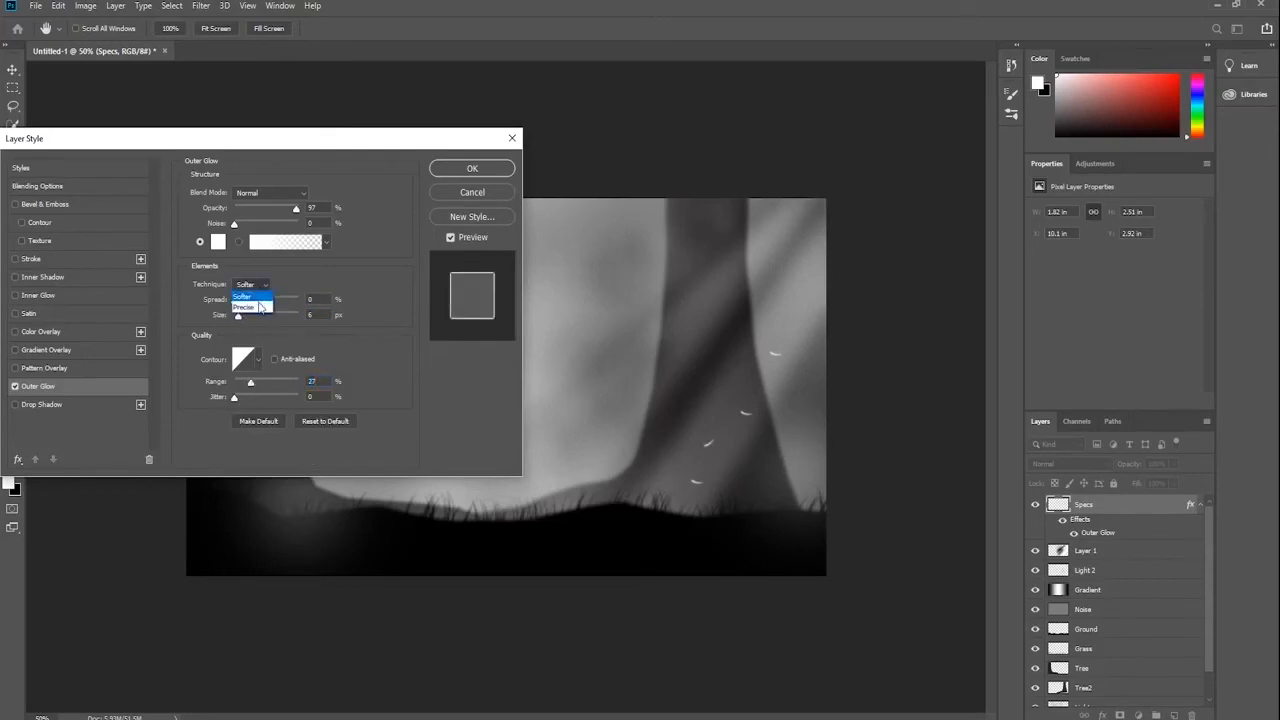
left_click(252, 299)
left_click(250, 284)
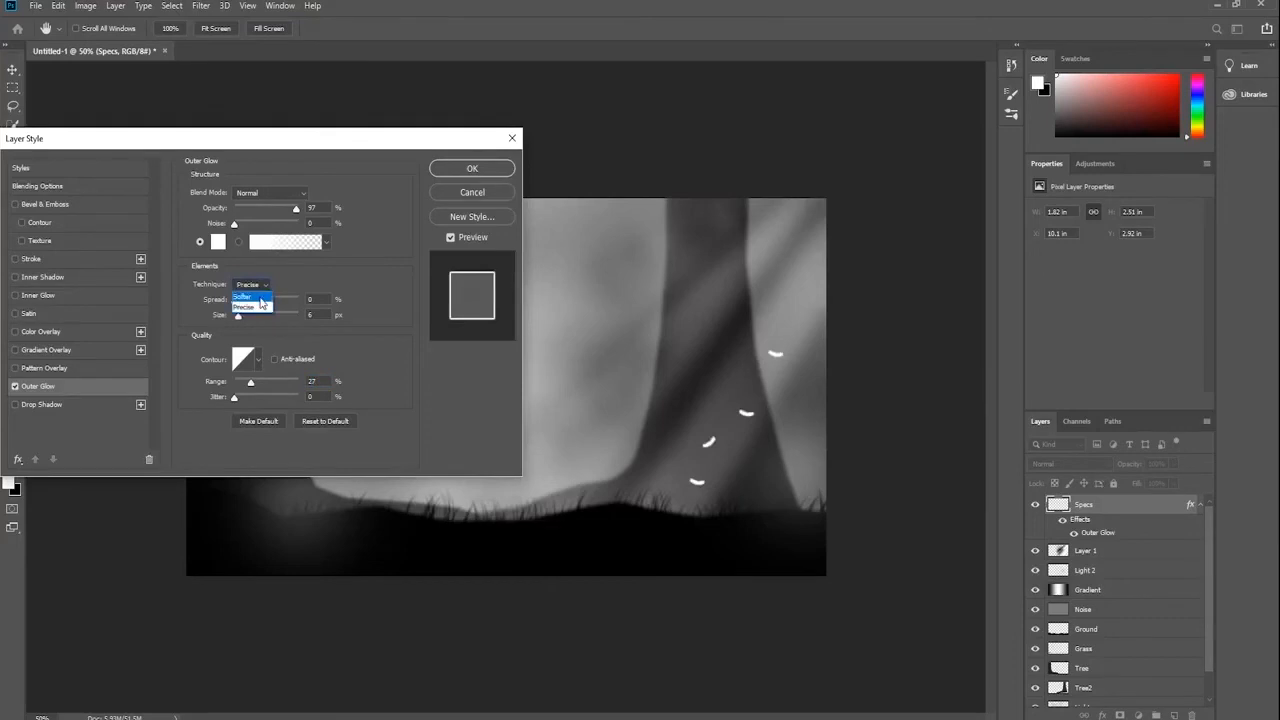
left_click(250, 290)
mouse_move(235, 301)
left_mouse_down()
mouse_move(266, 315)
mouse_move(247, 318)
left_mouse_up()
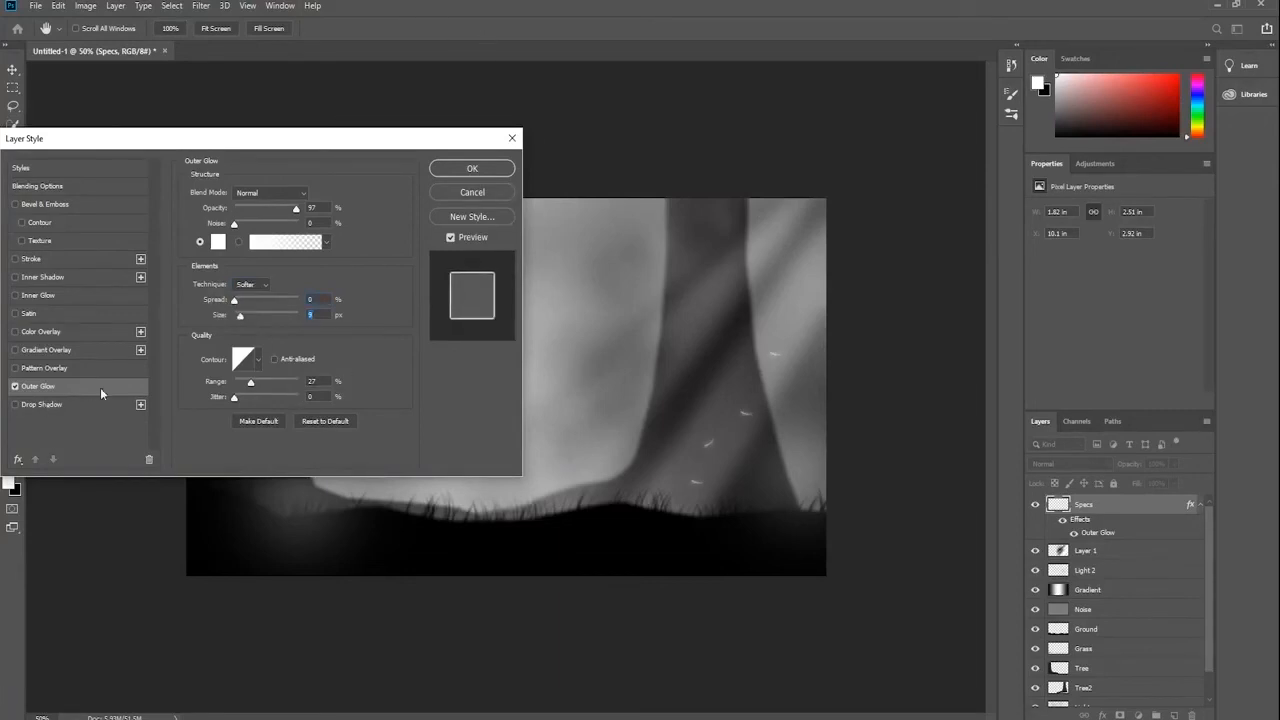
left_click(472, 168)
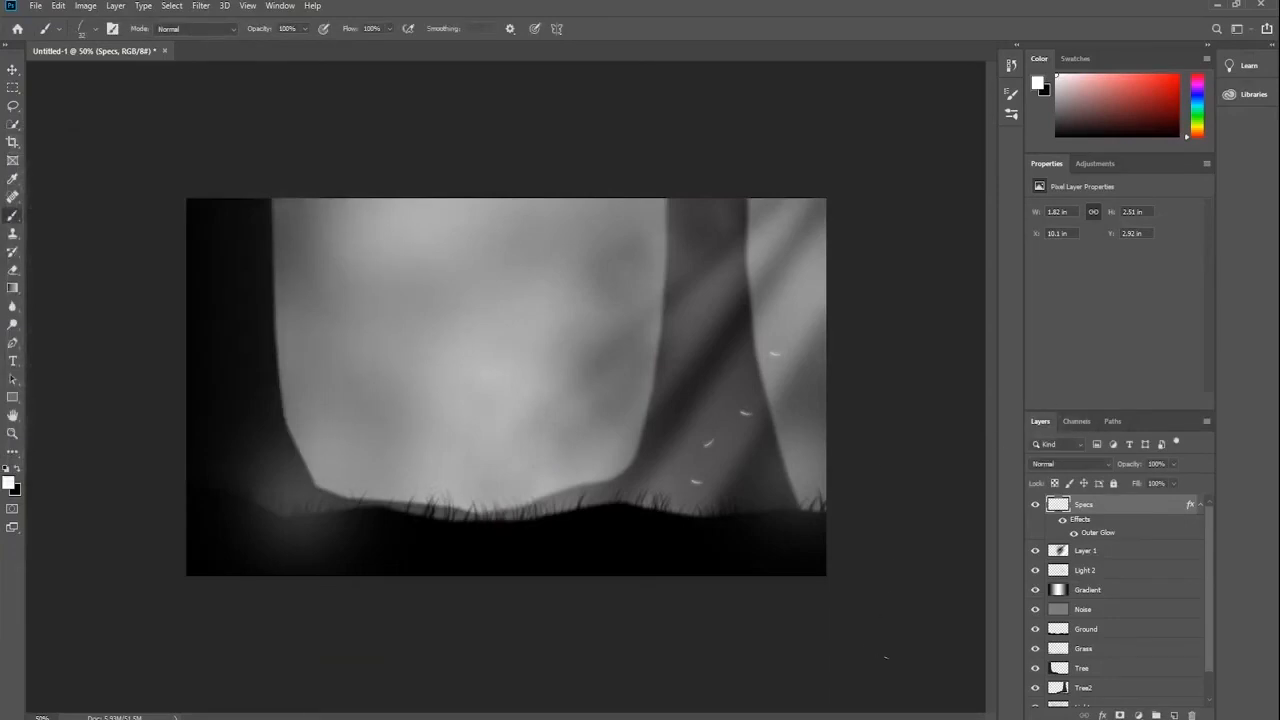
Switch the brush to the soft round tip at 32 px
left_click(96, 30)
left_click(91, 135)
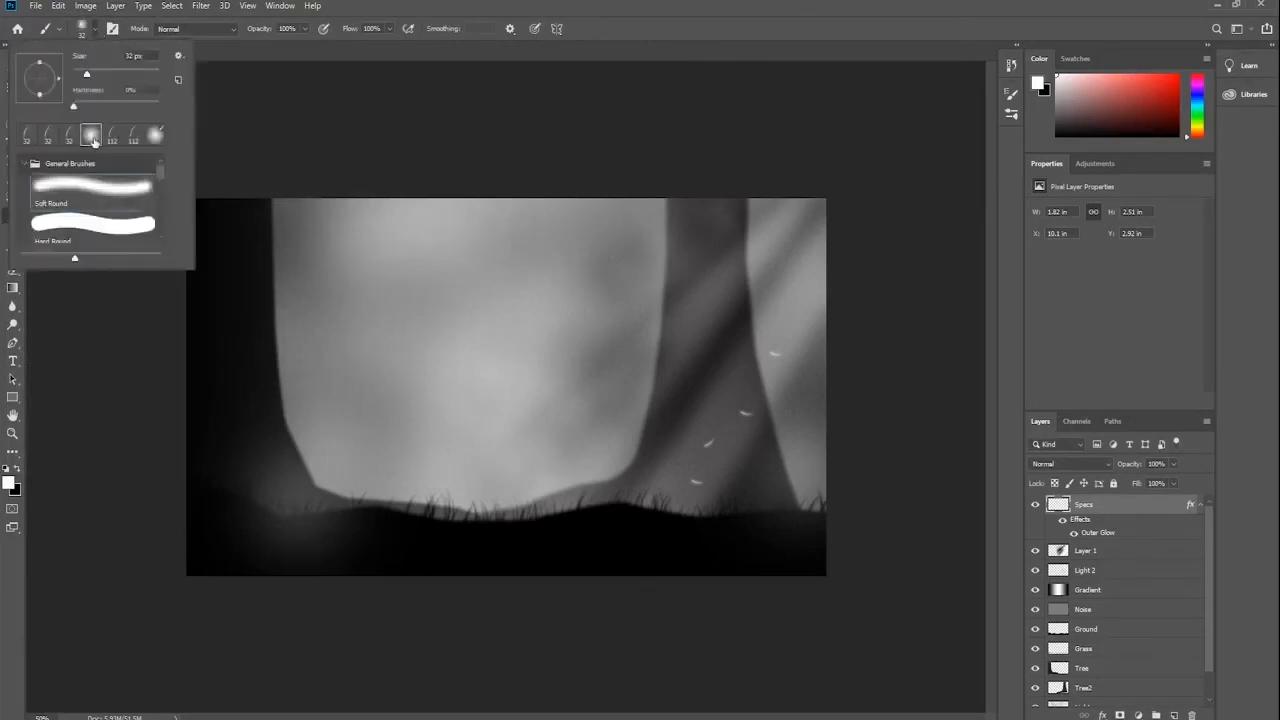
left_click(255, 152)
Try a soft white glow dab over the uppermost speck at reduced brush opacity, and undo it
left_click_drag(262, 30, 194, 39)
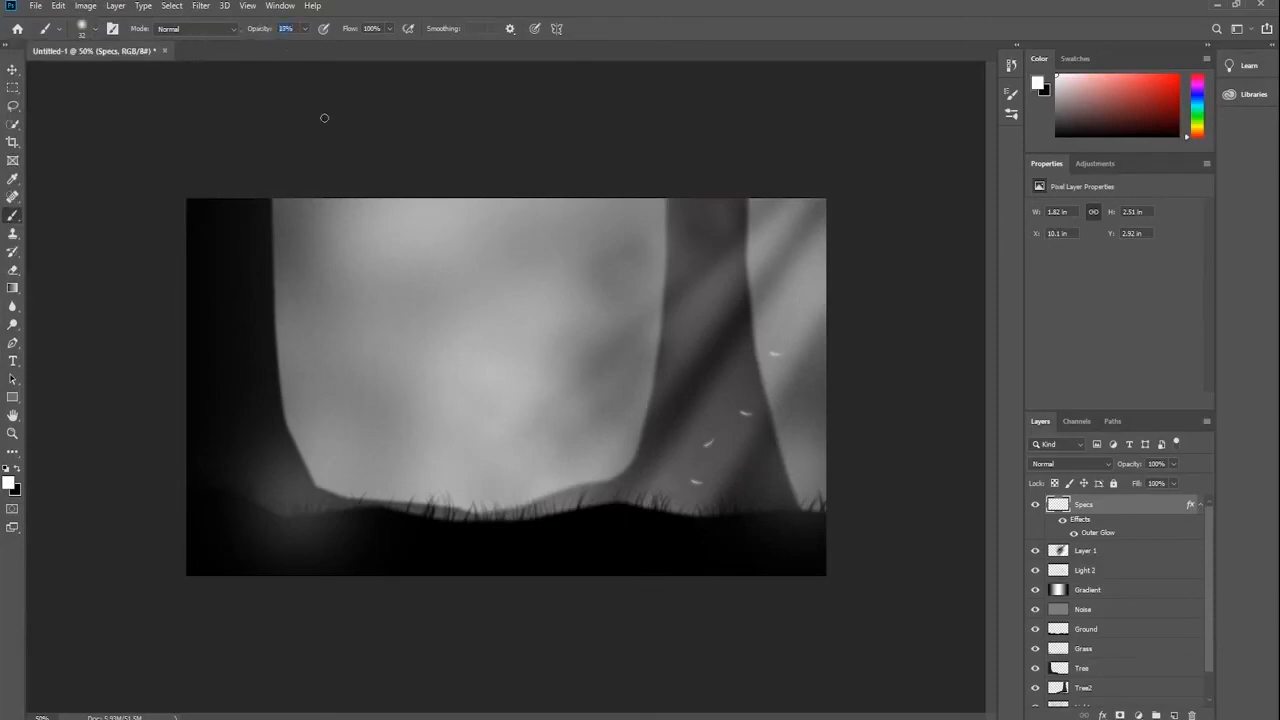
left_click(776, 355)
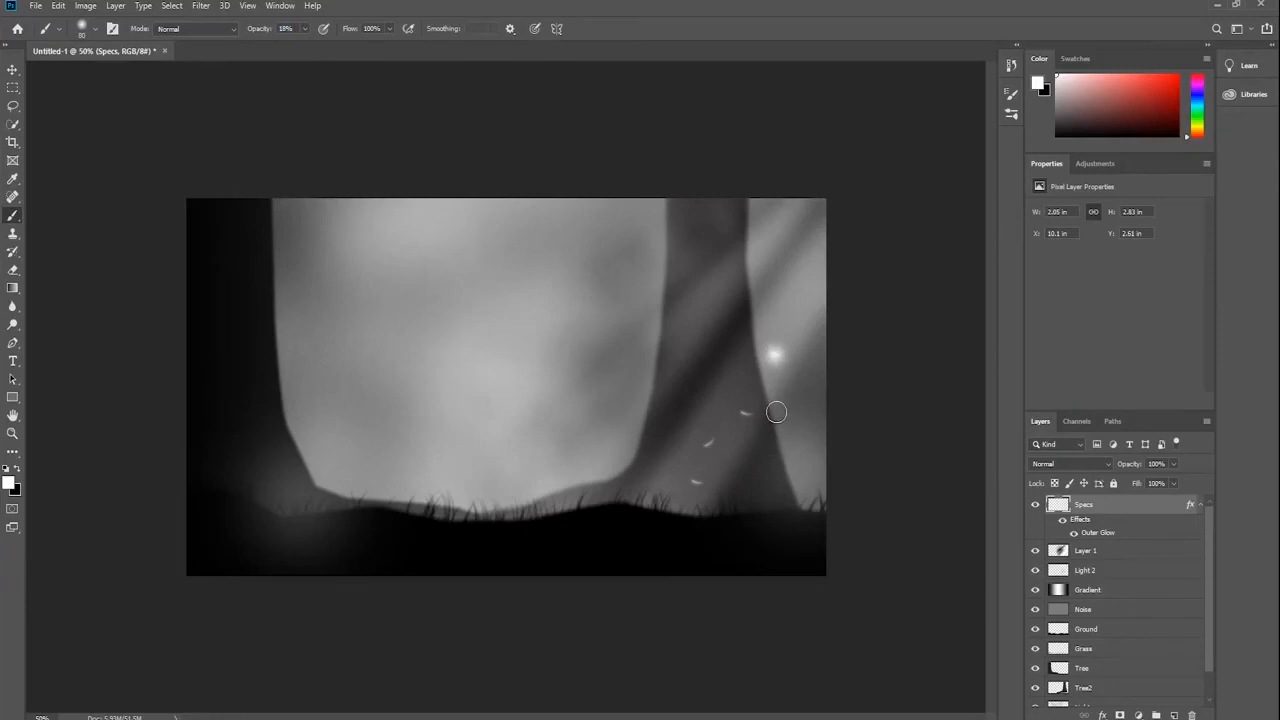
key("ctrl+z")
Lower the brush opacity to 7% and dab an 80 px soft white glow over each of the four specks
left_click_drag(263, 31, 257, 36)
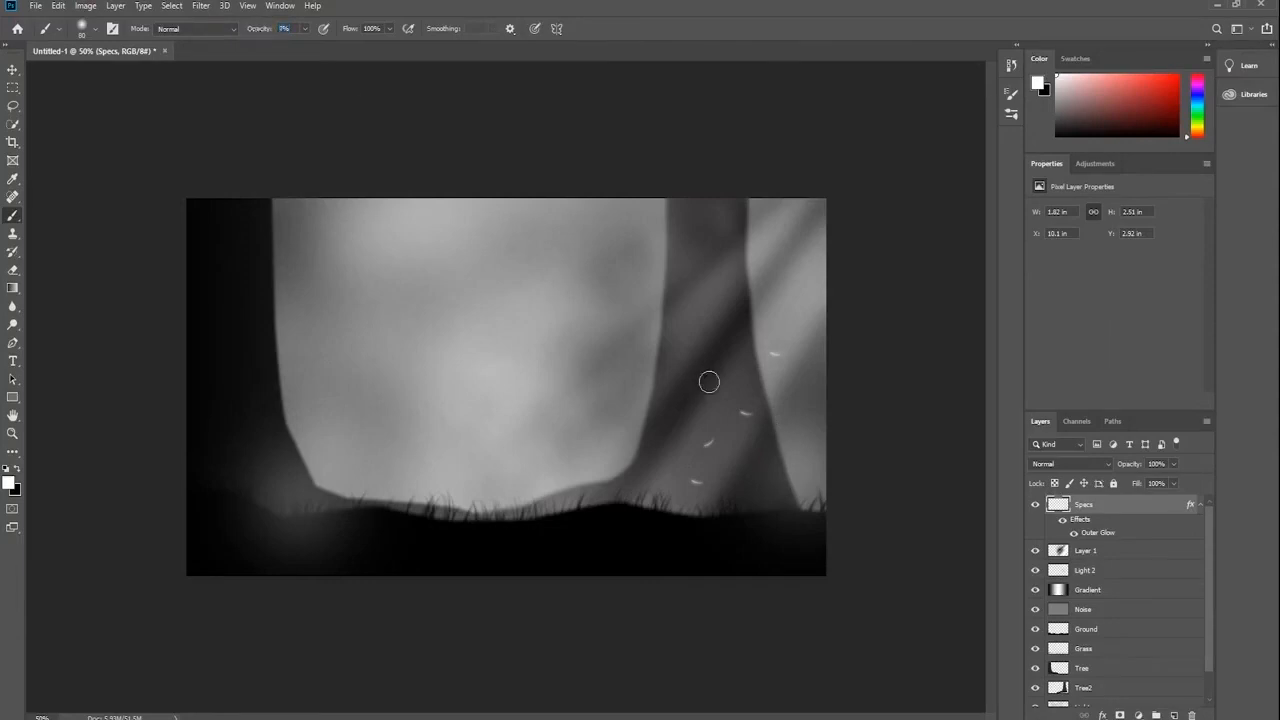
left_click(775, 353)
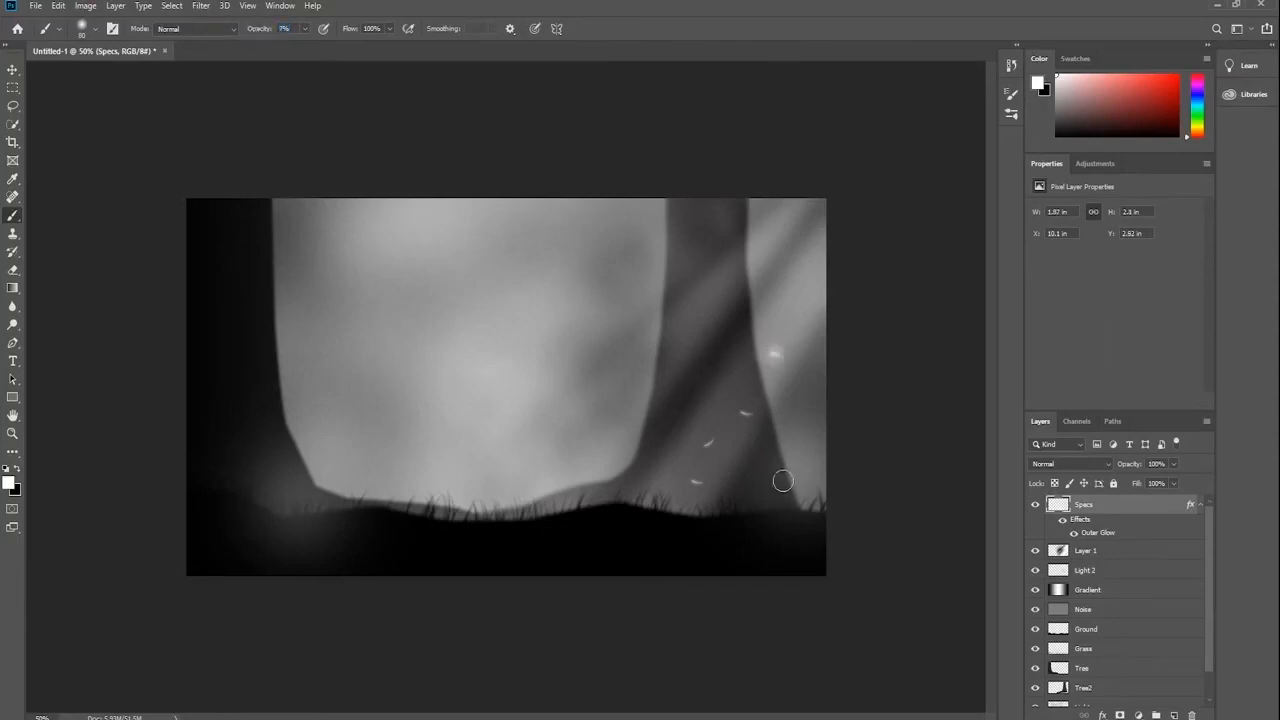
left_click(743, 413)
left_click(707, 441)
left_click(695, 483)
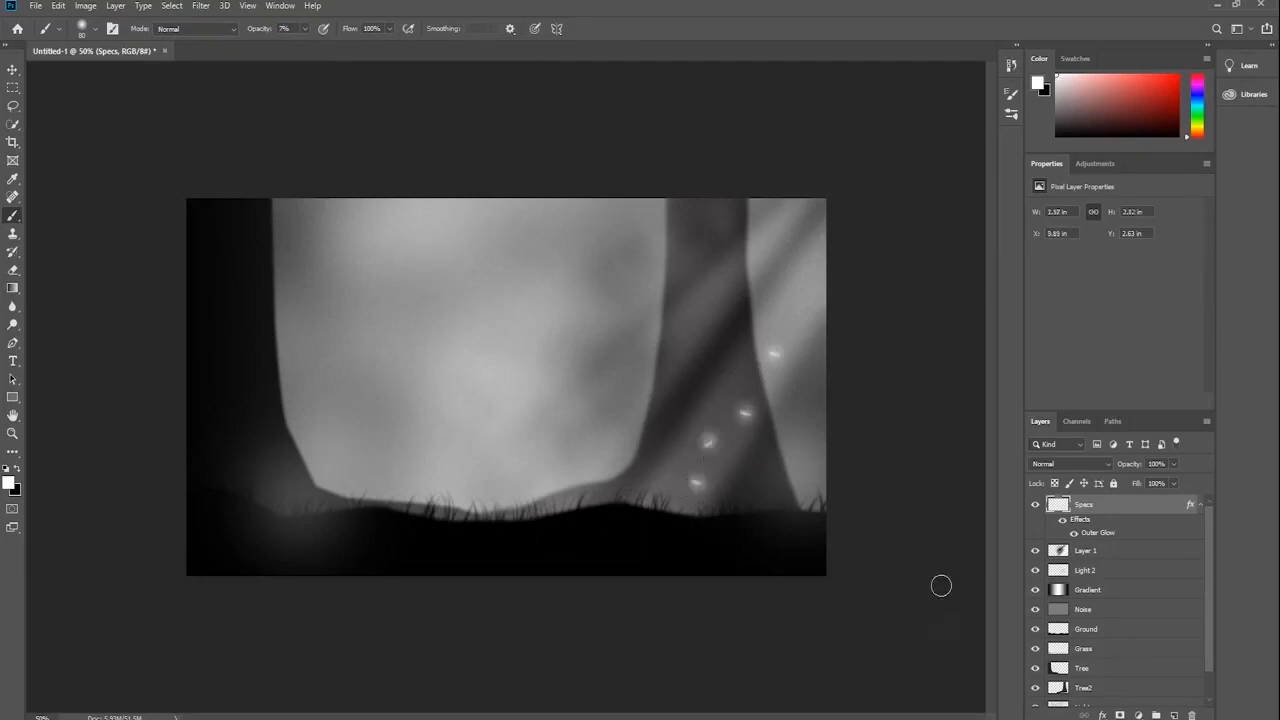